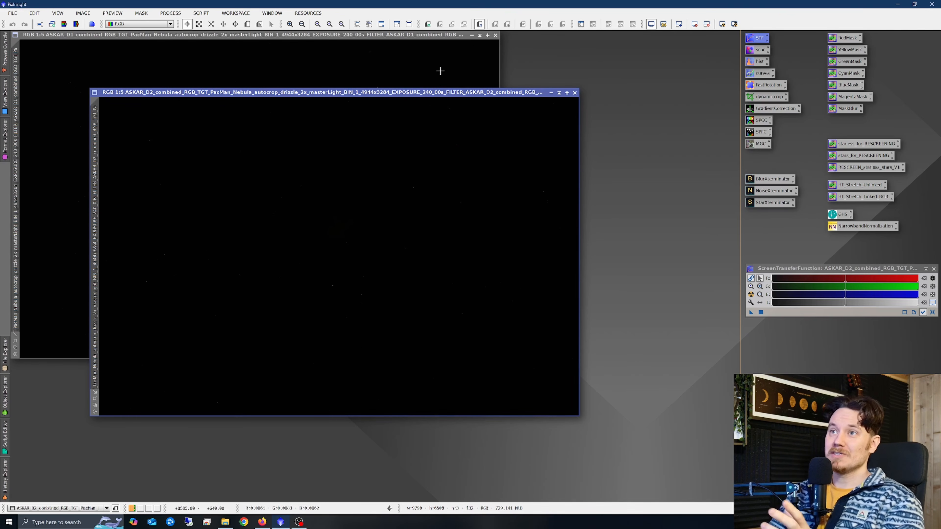
# Apply an unlinked automatic screen stretch to both dual-band images.
pyautogui.moveTo(514, 156); pyautogui.dragTo(474, 117)
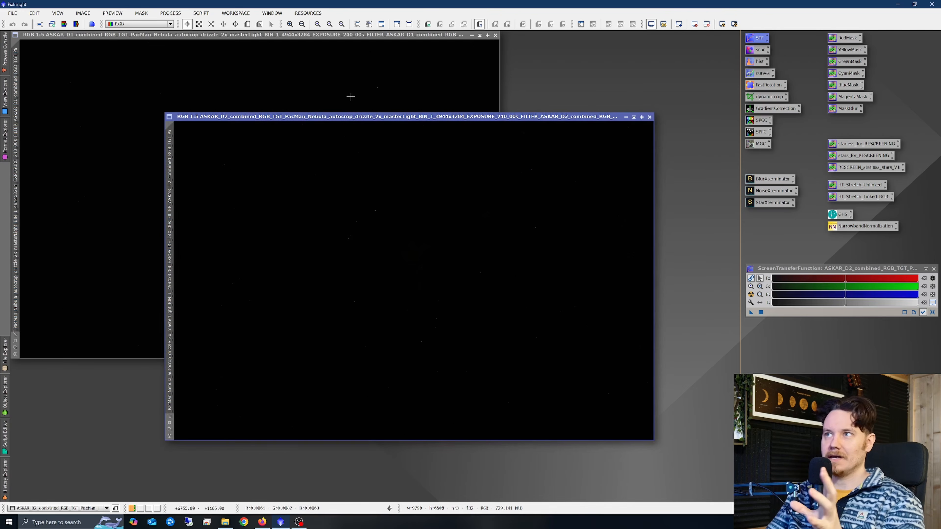
pyautogui.click(347, 86)
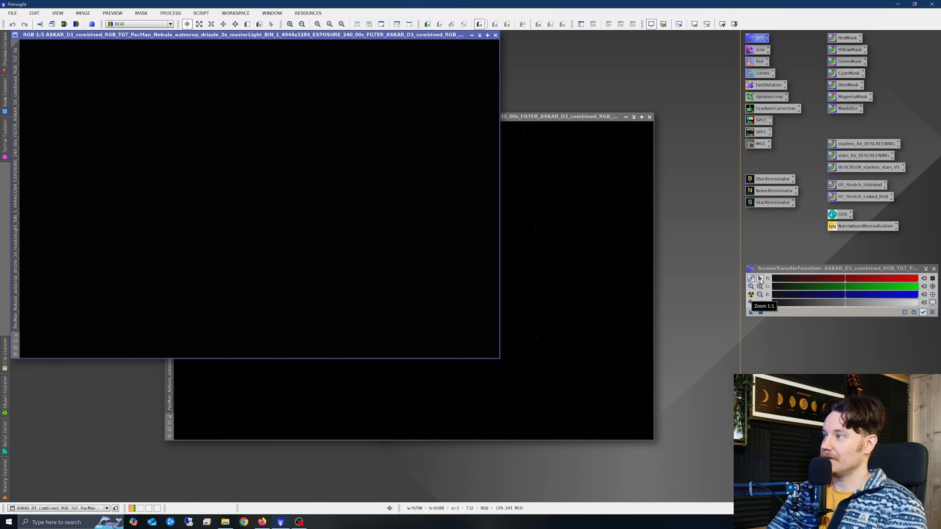
pyautogui.click(751, 294)
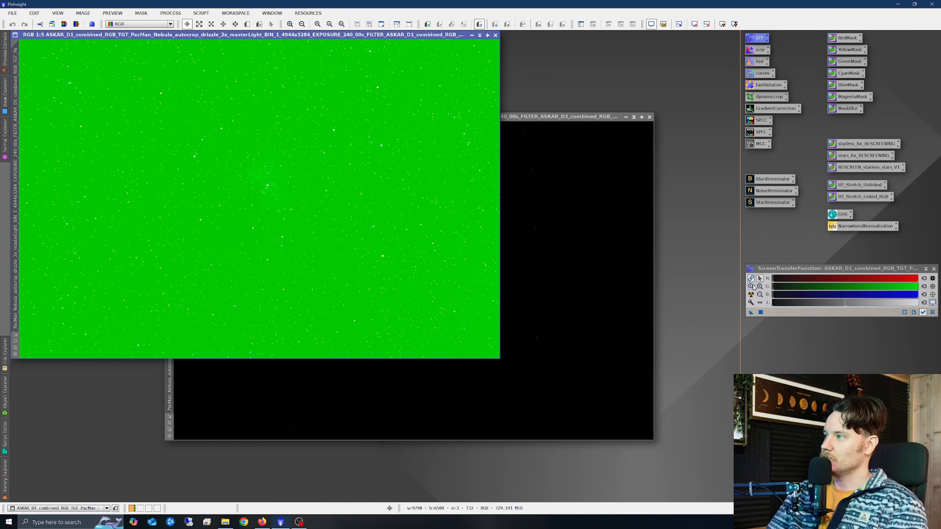
pyautogui.click(751, 279)
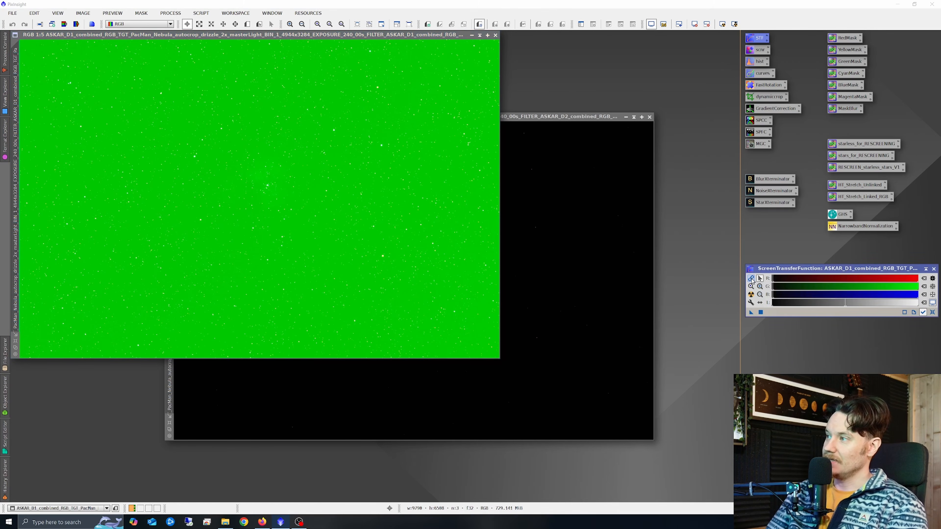
pyautogui.click(751, 295)
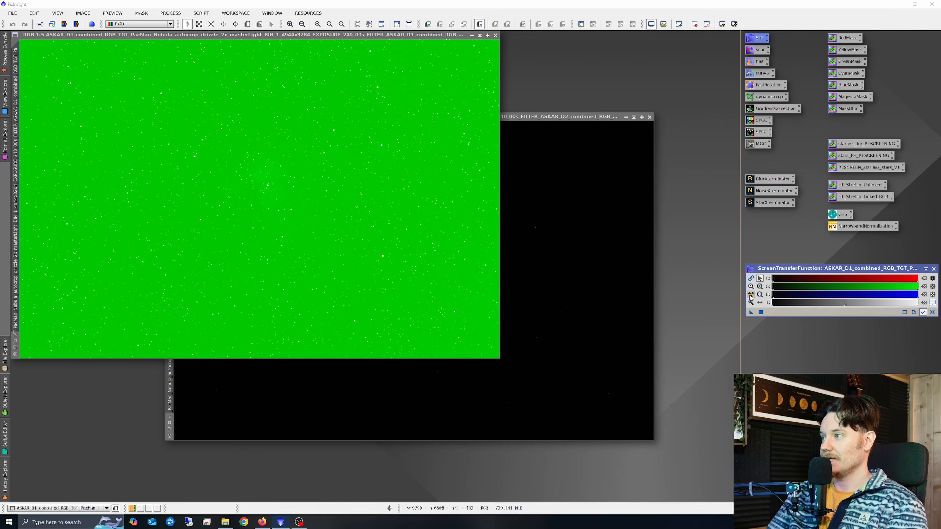
pyautogui.click(574, 266)
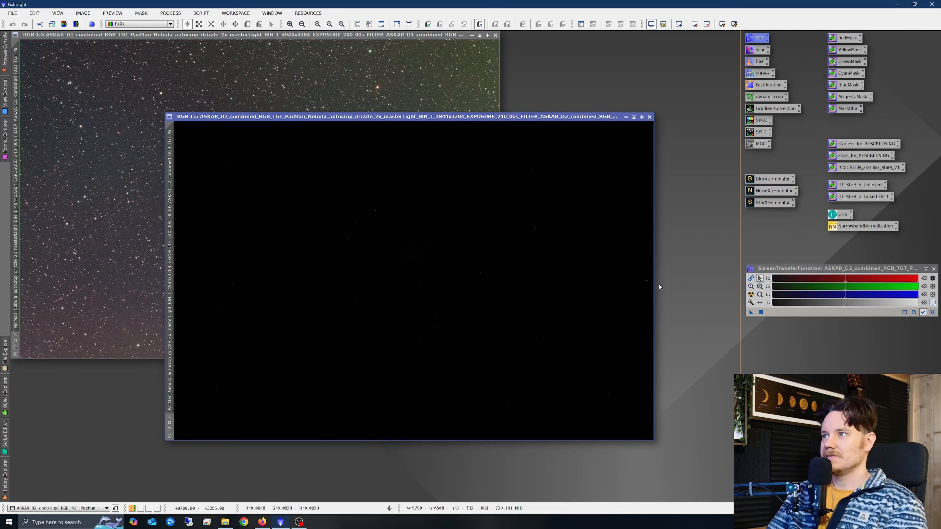
pyautogui.click(751, 295)
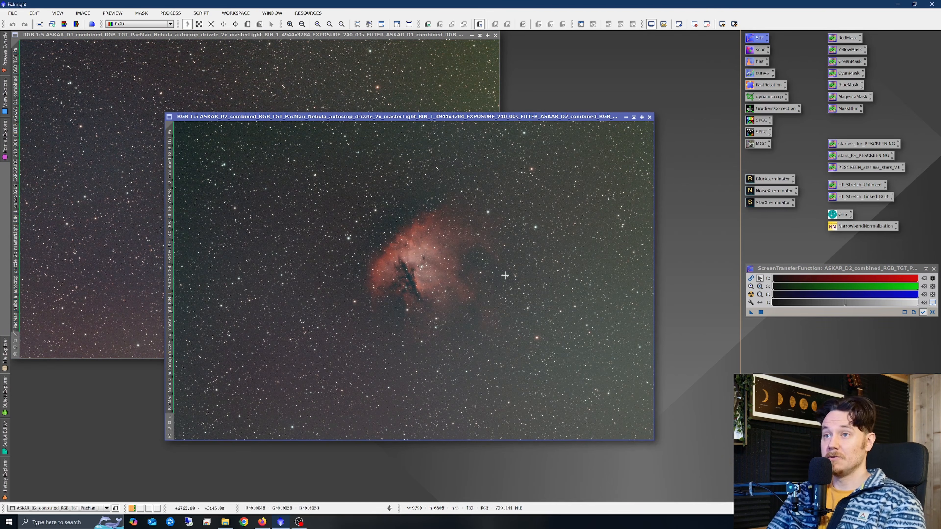
# Rename the D2 image's identifier to haoiii.
pyautogui.moveTo(460, 118); pyautogui.dragTo(491, 116)
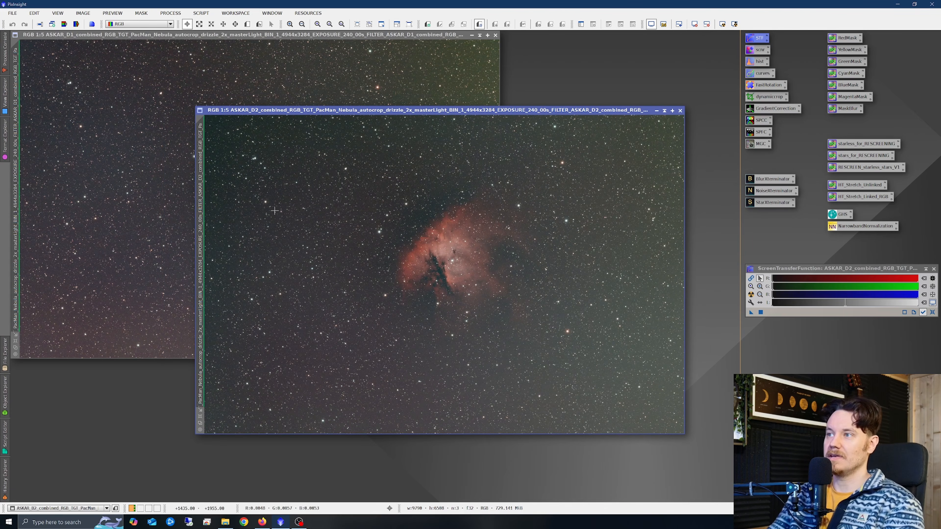
pyautogui.moveTo(448, 113); pyautogui.dragTo(381, 123)
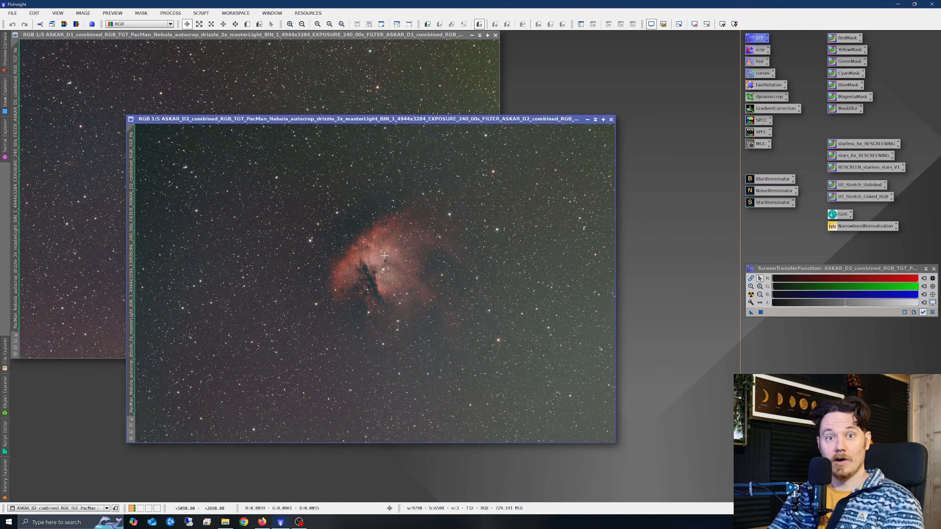
pyautogui.scroll(3, 381, 256)
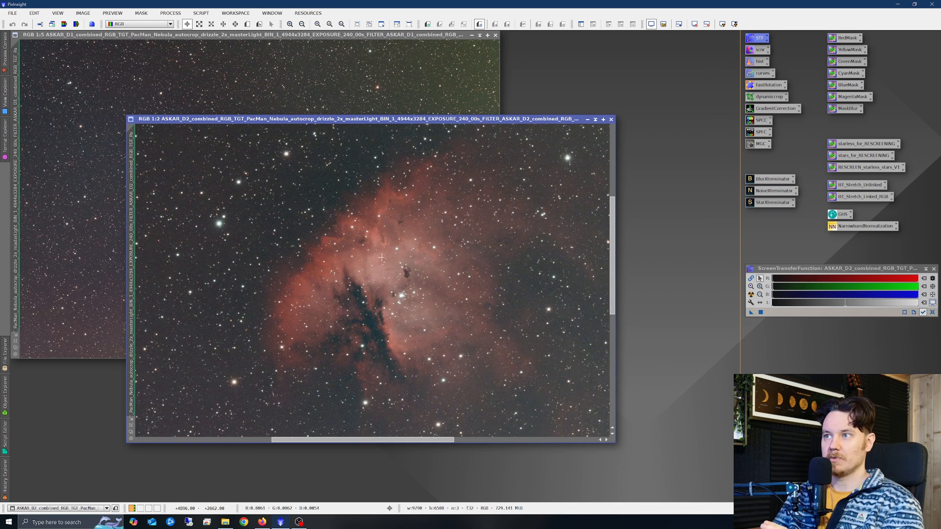
pyautogui.scroll(-2, 374, 248)
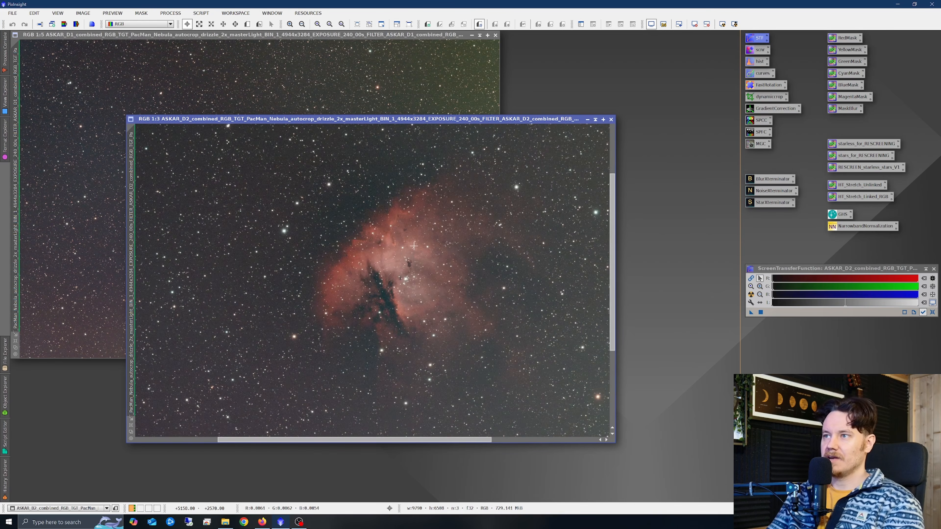
pyautogui.scroll(-1, 374, 248)
pyautogui.rightClick(390, 252)
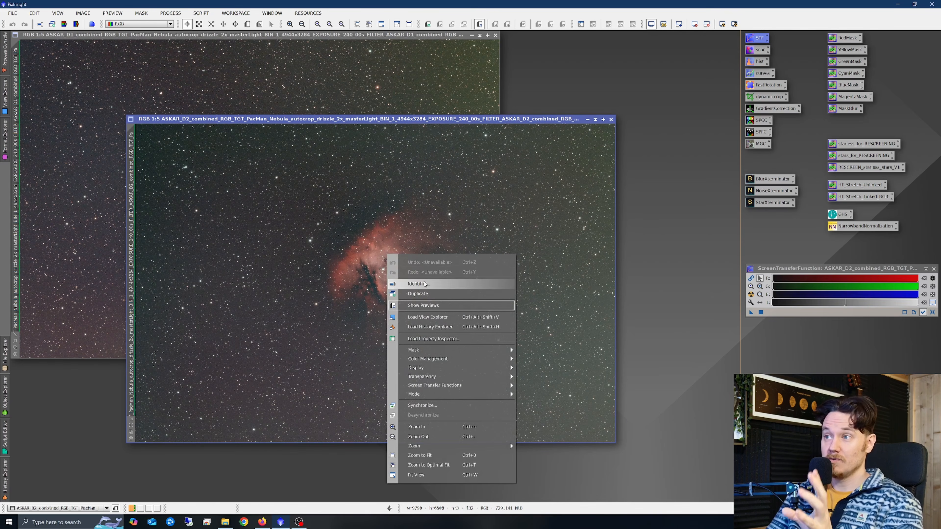
pyautogui.click(423, 281)
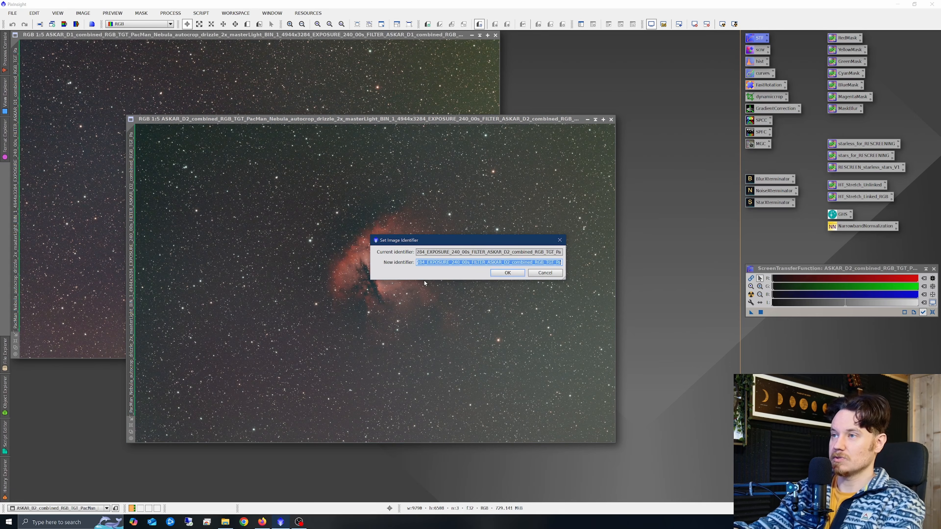
pyautogui.write('haoiii')
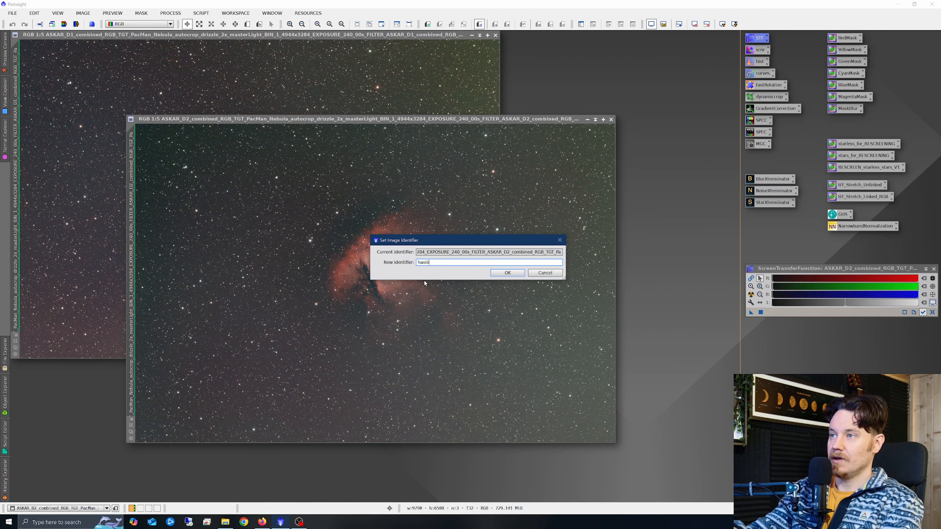
pyautogui.click(508, 273)
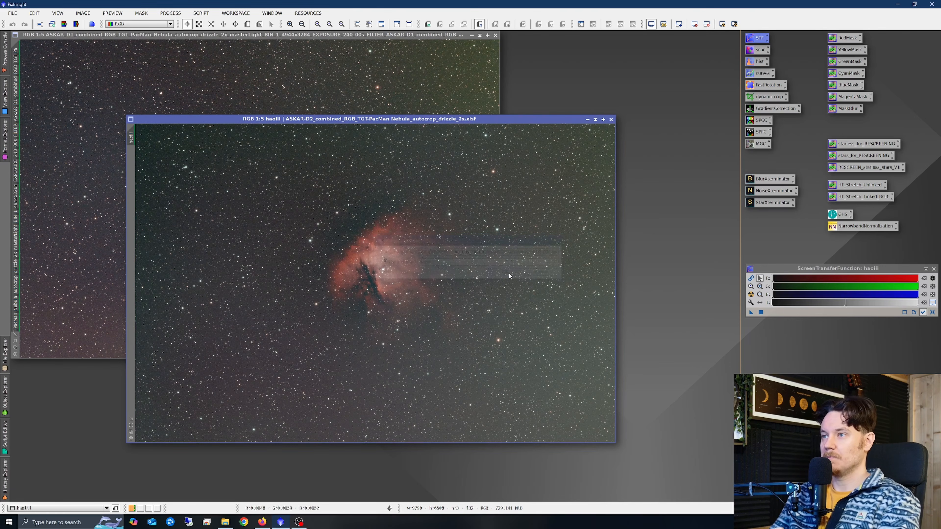
# Rename the D1 image's identifier to siioiii.
pyautogui.moveTo(438, 119); pyautogui.dragTo(486, 161)
pyautogui.click(314, 195)
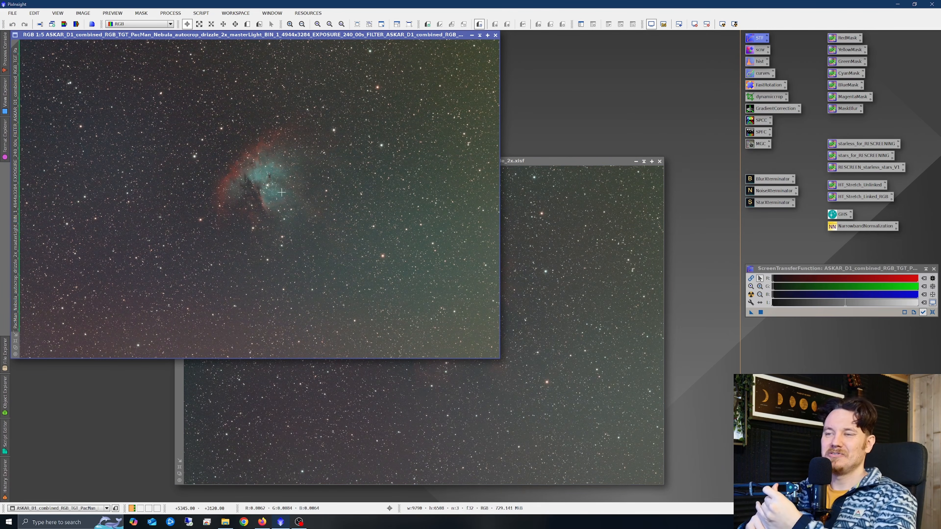
pyautogui.rightClick(272, 189)
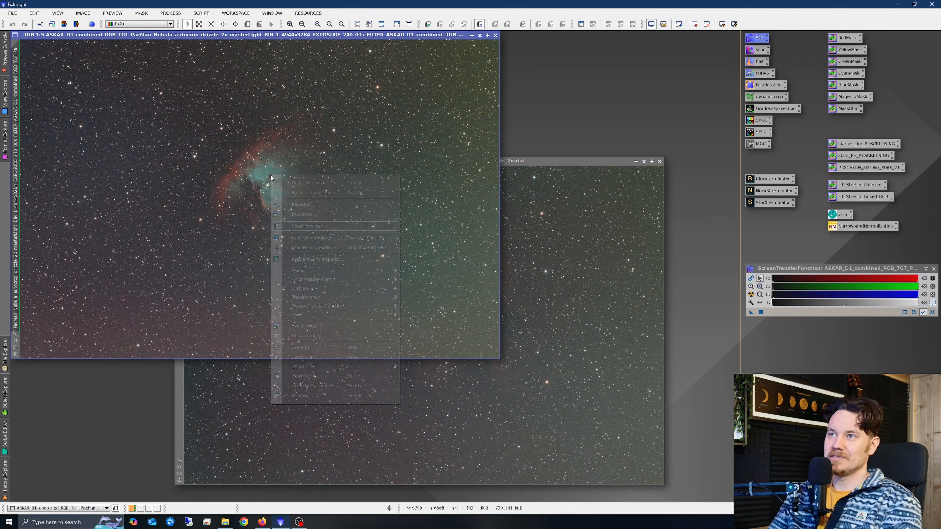
pyautogui.click(307, 207)
pyautogui.write('siioiii')
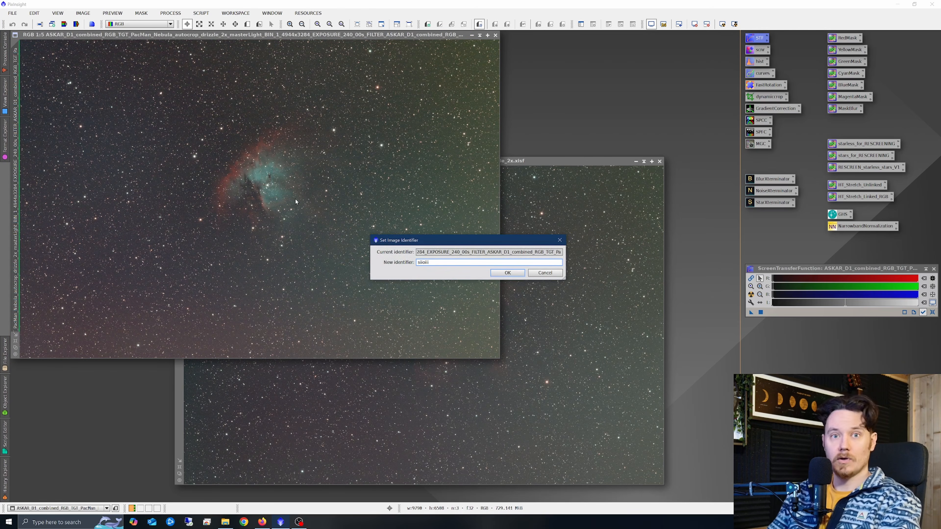
pyautogui.click(507, 273)
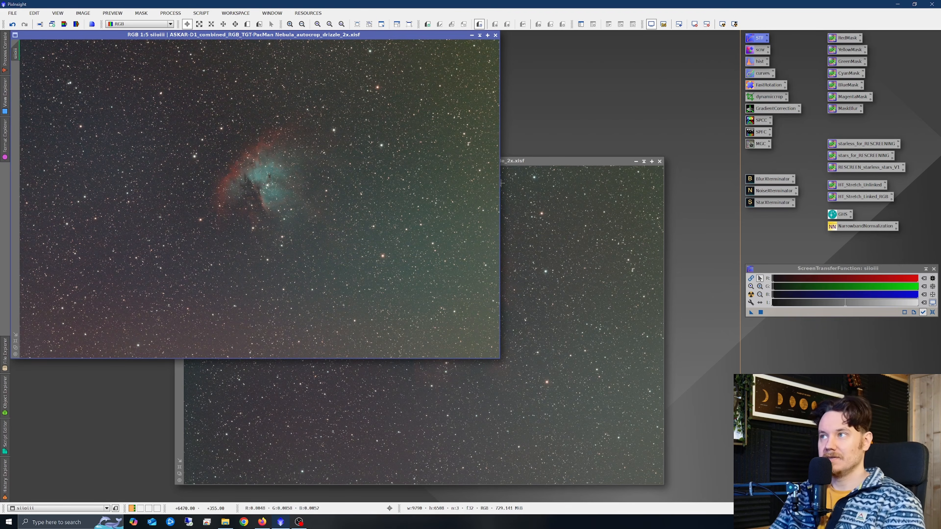
# Split the haoiii image into separate R, G and B channel images.
pyautogui.moveTo(534, 160); pyautogui.dragTo(514, 133)
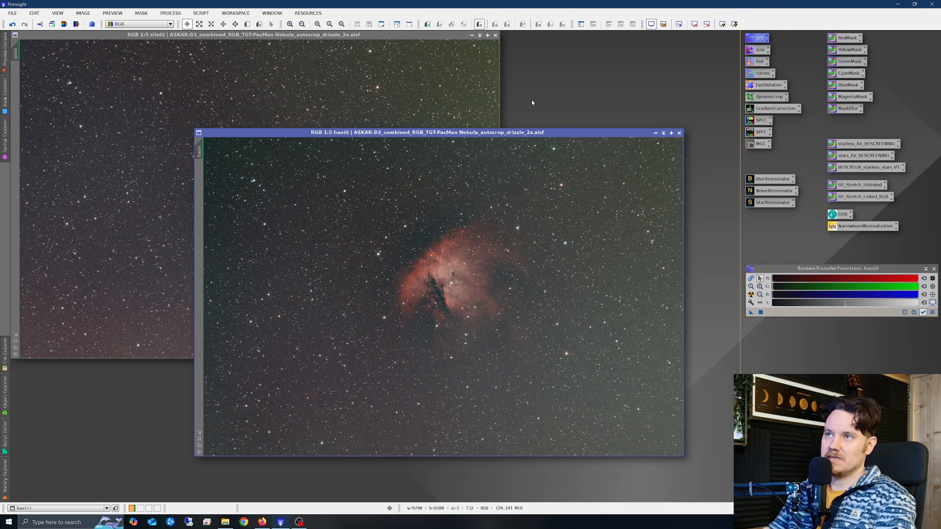
pyautogui.moveTo(492, 136); pyautogui.dragTo(373, 128)
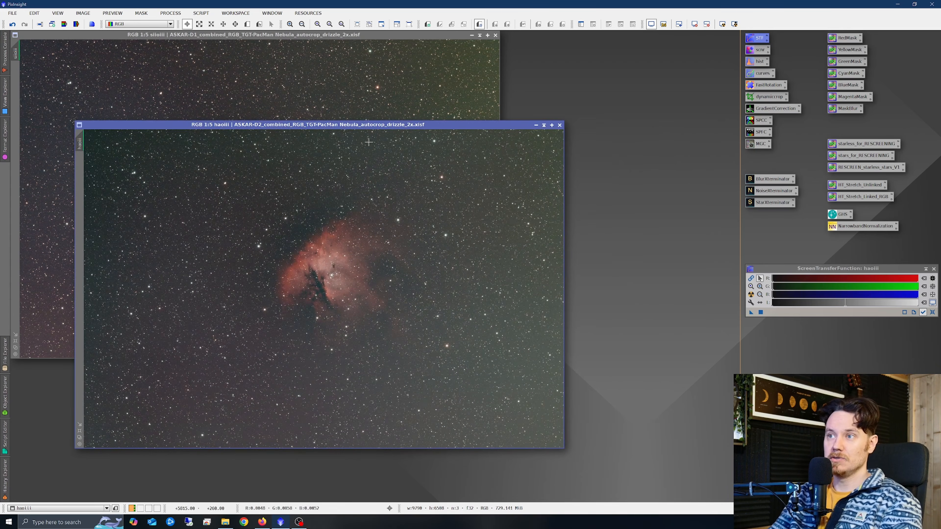
pyautogui.click(77, 25)
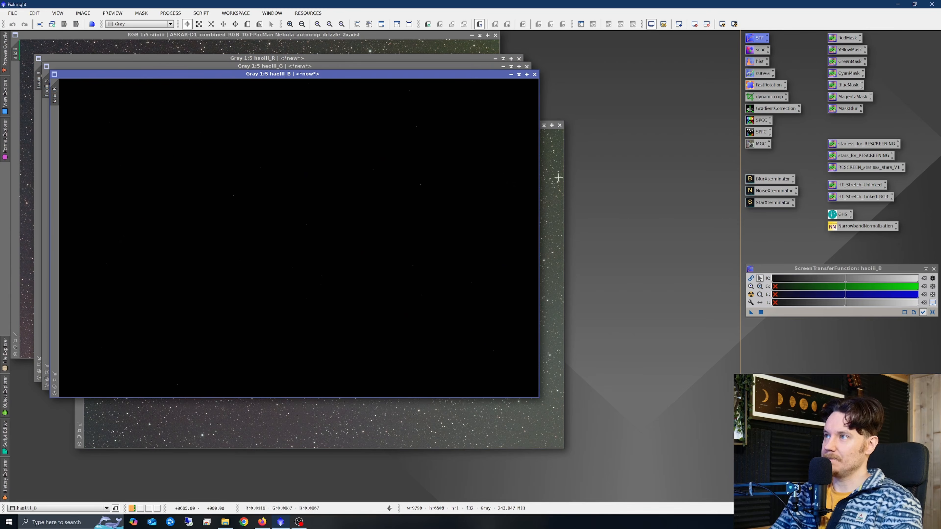
# Minimize the original haoiii image to an icon on the workspace.
pyautogui.click(549, 129)
pyautogui.click(537, 125)
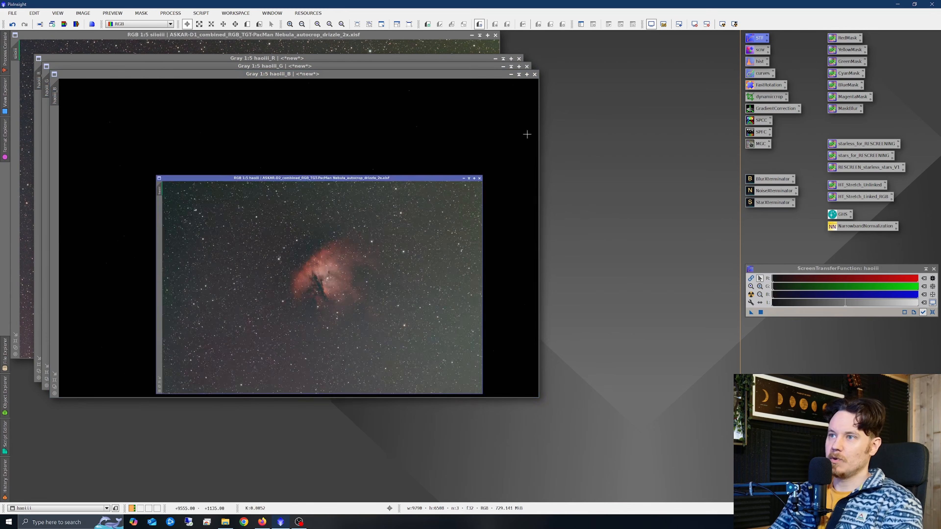
pyautogui.moveTo(334, 290); pyautogui.dragTo(783, 359)
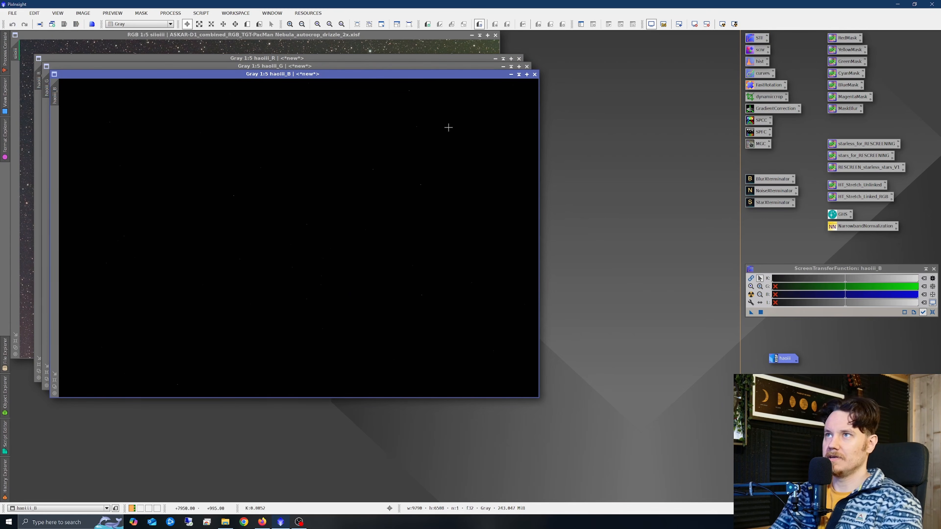
# Split the siioiii image into R, G and B channel images and minimize the original to an icon.
pyautogui.click(364, 42)
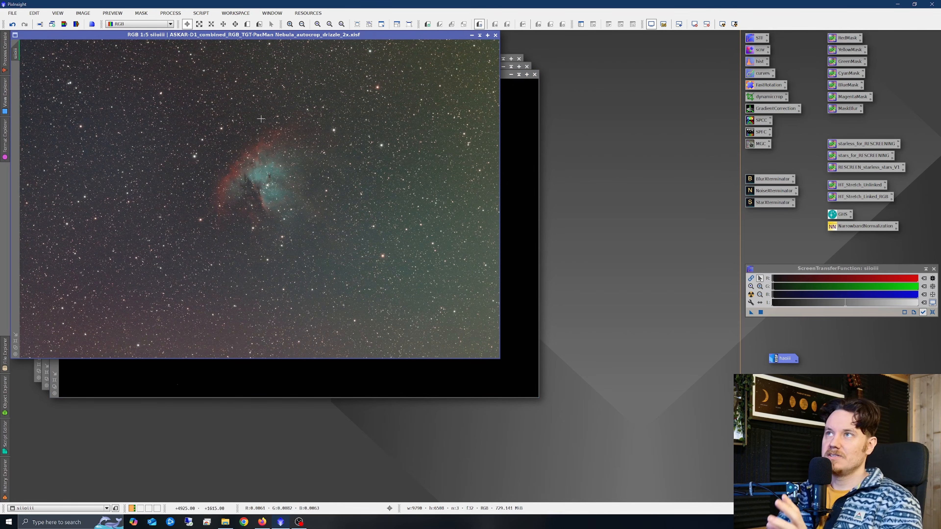
pyautogui.click(76, 24)
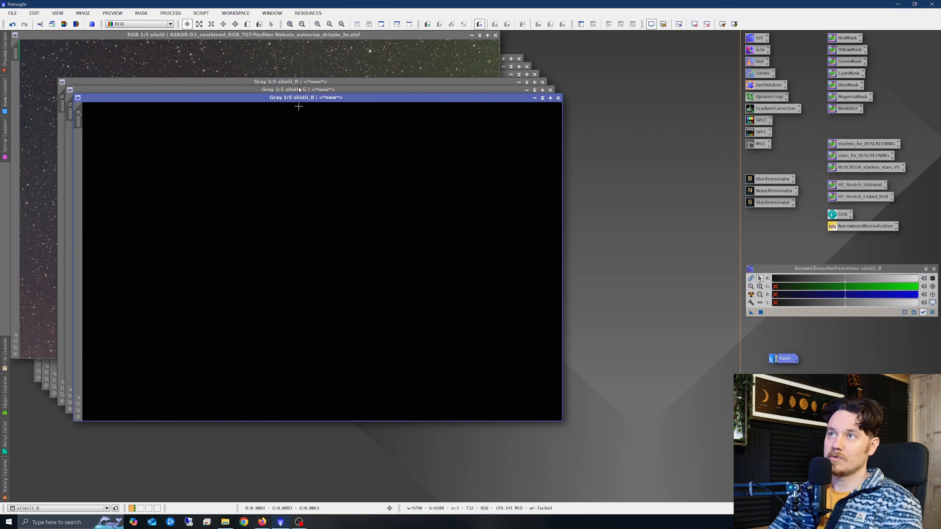
pyautogui.click(472, 35)
pyautogui.moveTo(268, 200); pyautogui.dragTo(786, 374)
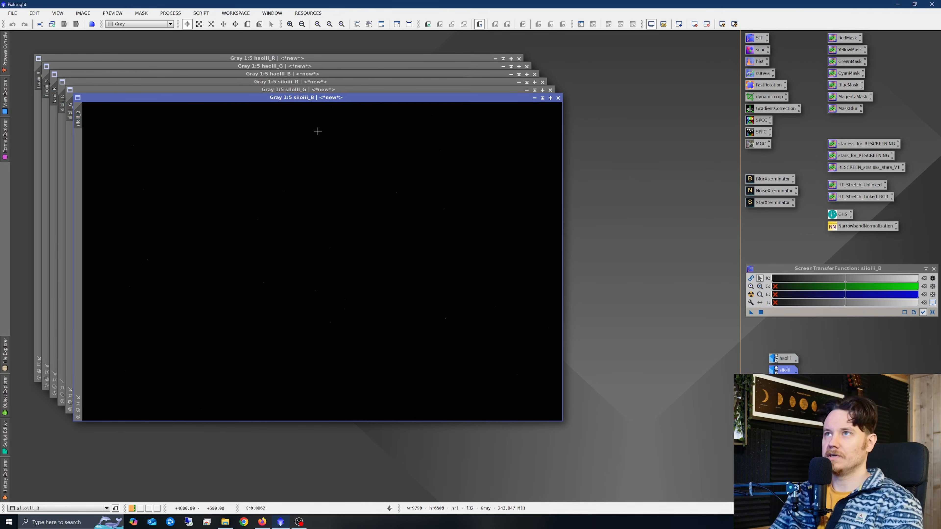
# Apply an automatic screen stretch to the haoiii_R, haoiii_G and haoiii_B channel images.
pyautogui.click(279, 59)
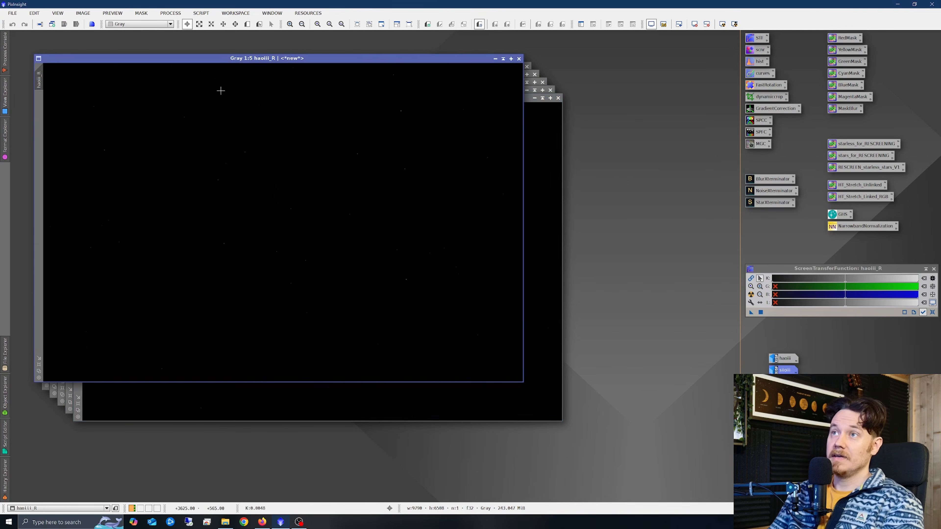
pyautogui.moveTo(319, 59); pyautogui.dragTo(275, 139)
pyautogui.click(751, 295)
pyautogui.click(282, 67)
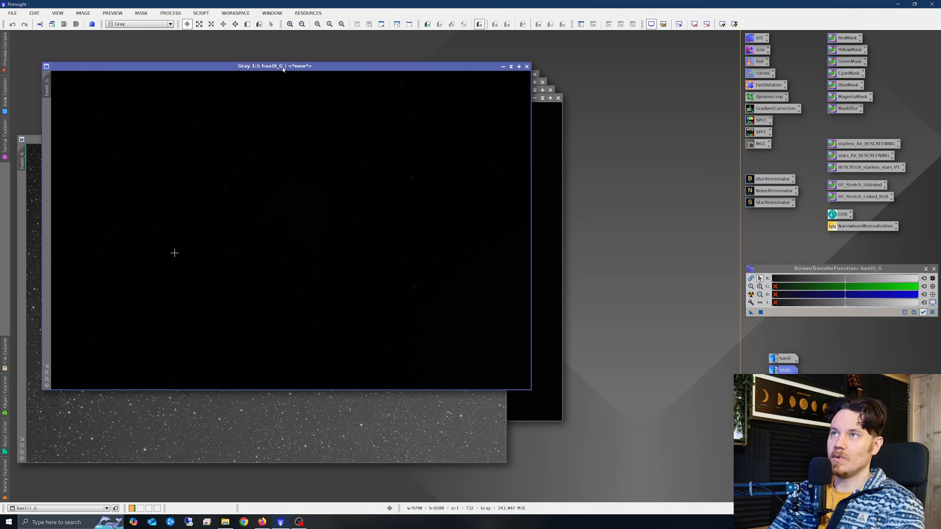
pyautogui.hotkey('ctrl', 'a')
pyautogui.moveTo(320, 72); pyautogui.dragTo(470, 159)
pyautogui.click(333, 74)
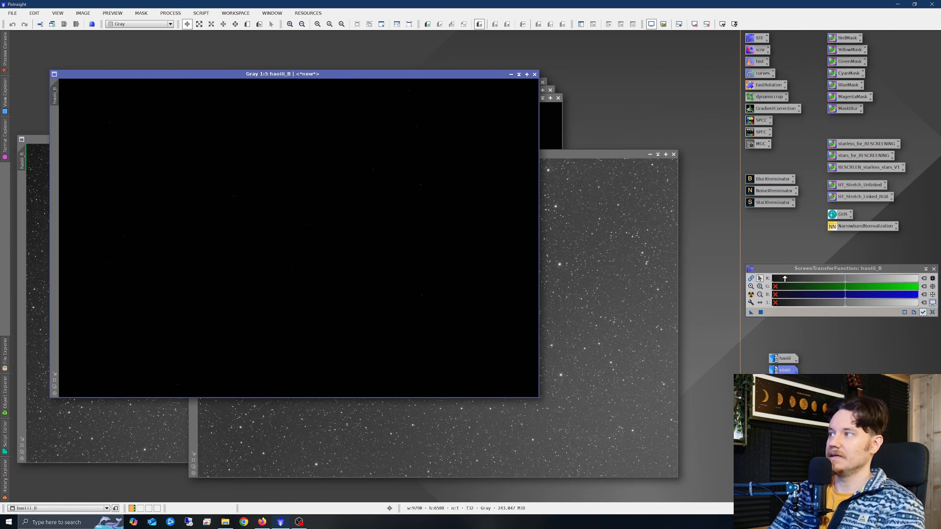
pyautogui.hotkey('ctrl', 'a')
pyautogui.moveTo(382, 77); pyautogui.dragTo(571, 65)
# Rename the haoiii_R channel image as HA and minimize it to an icon.
pyautogui.click(147, 241)
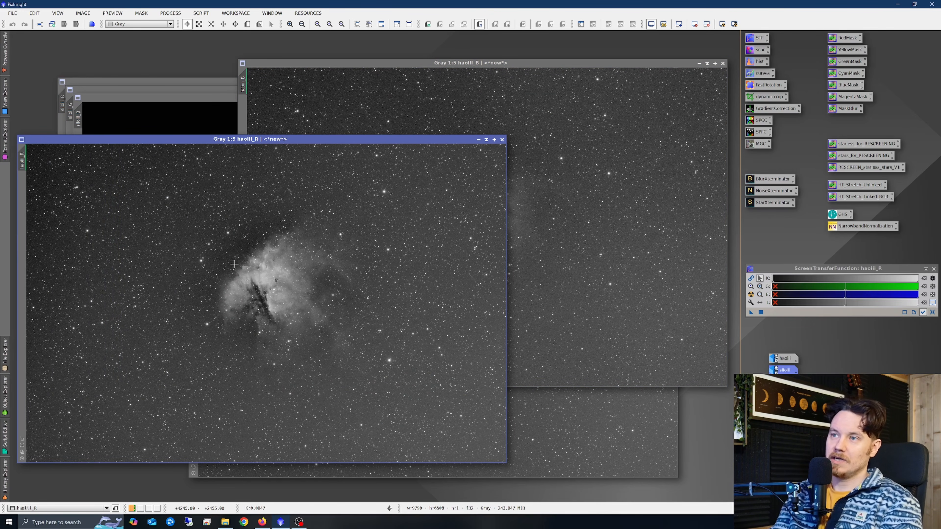
pyautogui.rightClick(297, 272)
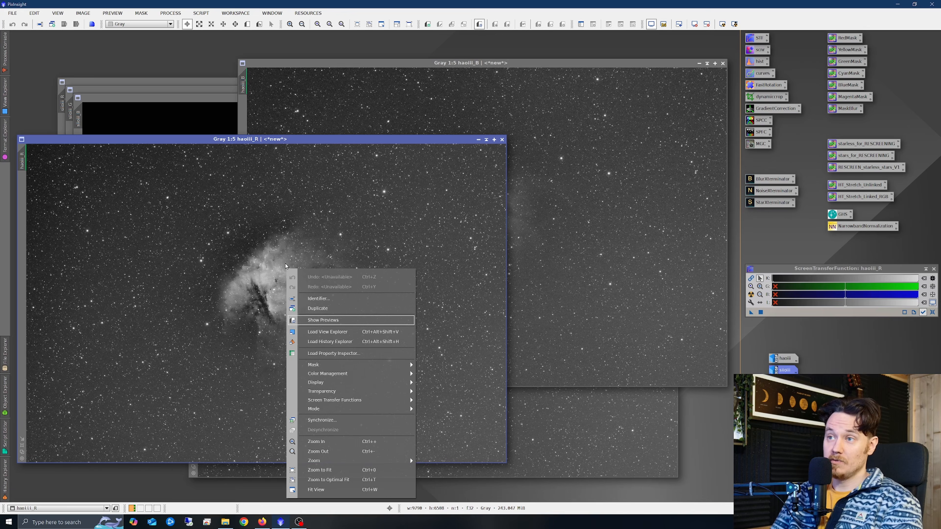
pyautogui.click(327, 304)
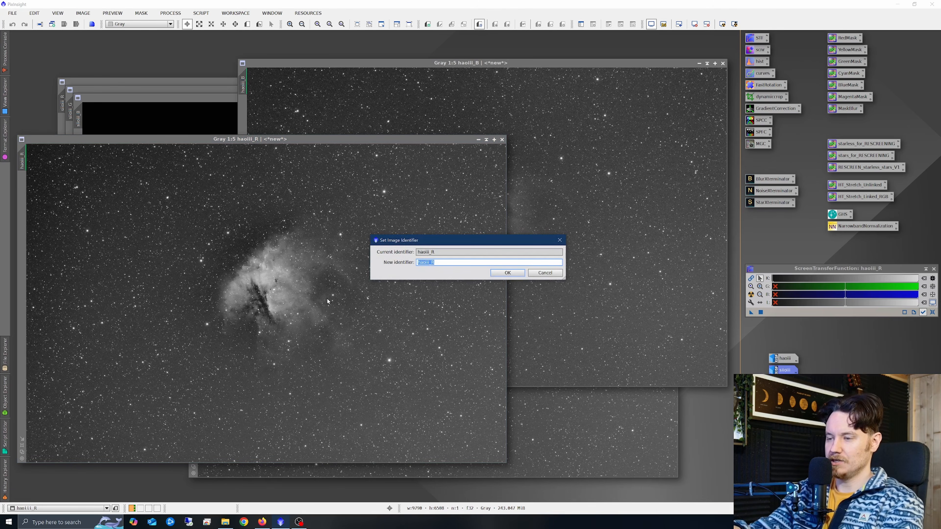
pyautogui.write('HA')
pyautogui.click(519, 273)
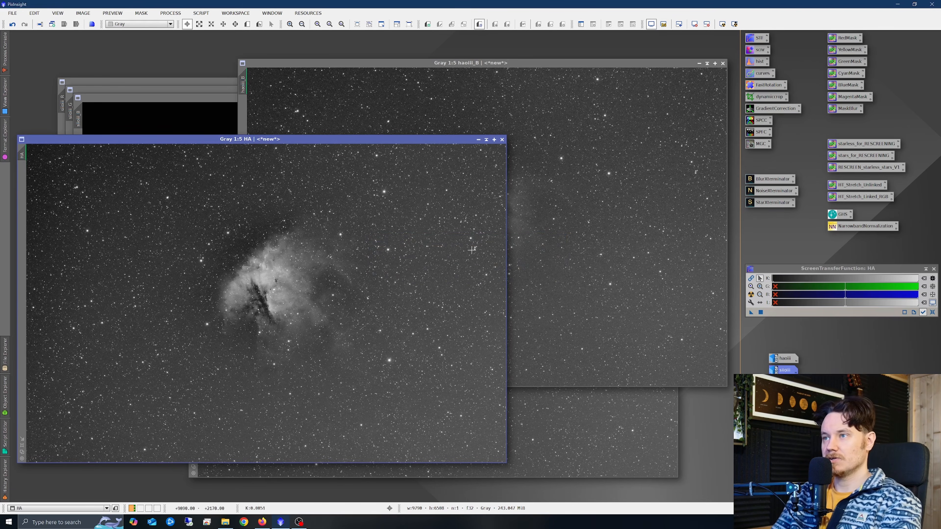
pyautogui.click(479, 139)
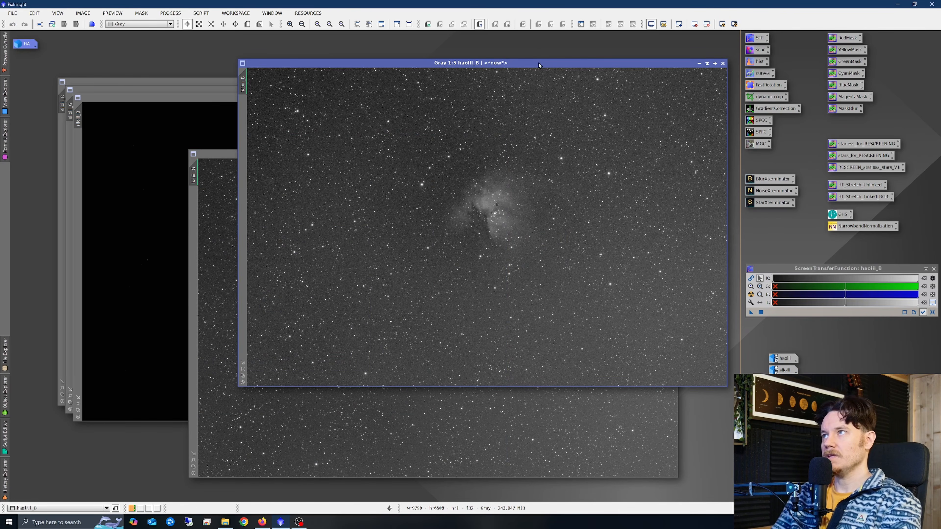
# Arrange the haoiii_G and haoiii_B channel images side by side and zoom in to compare them.
pyautogui.moveTo(540, 63); pyautogui.dragTo(333, 91)
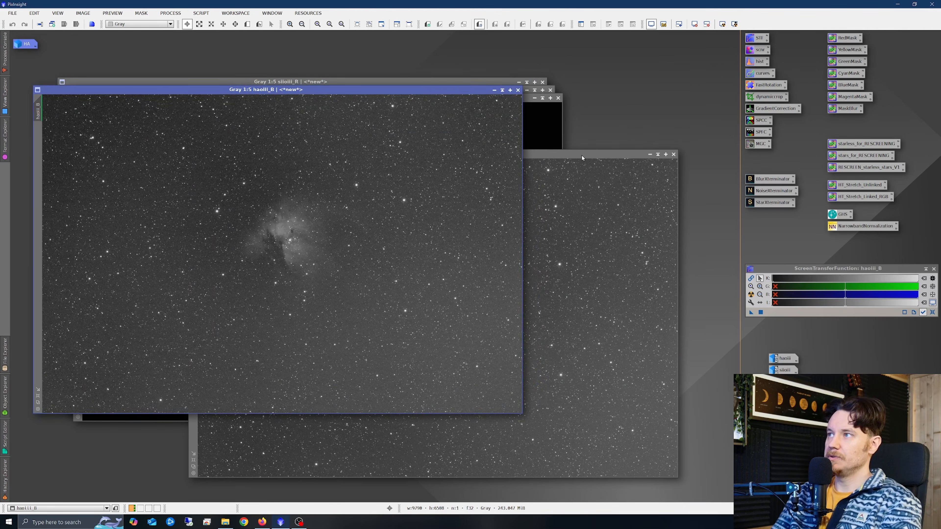
pyautogui.moveTo(582, 155); pyautogui.dragTo(631, 88)
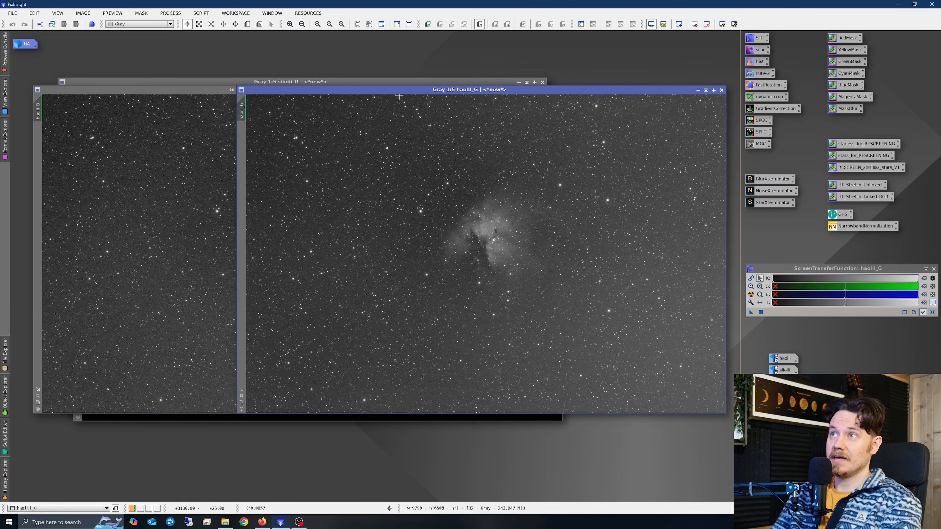
pyautogui.moveTo(399, 93); pyautogui.dragTo(429, 92)
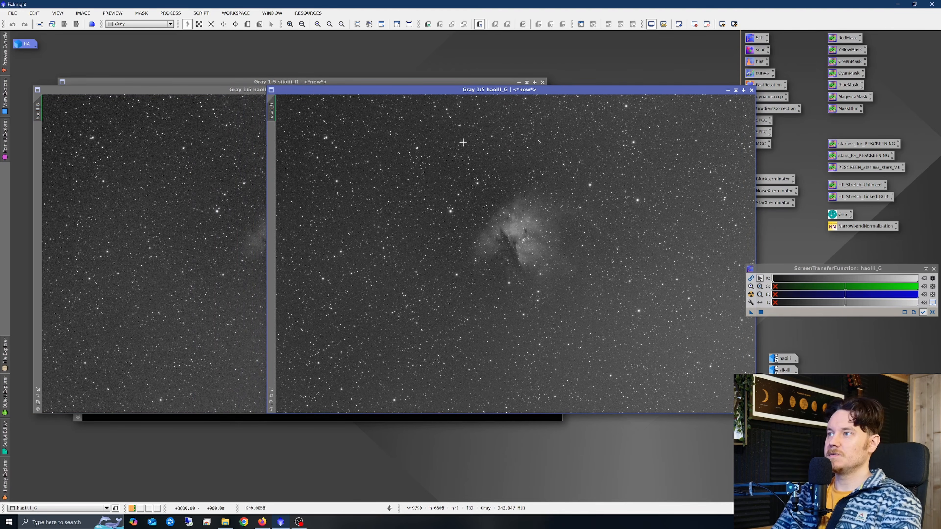
pyautogui.scroll(3, 521, 230)
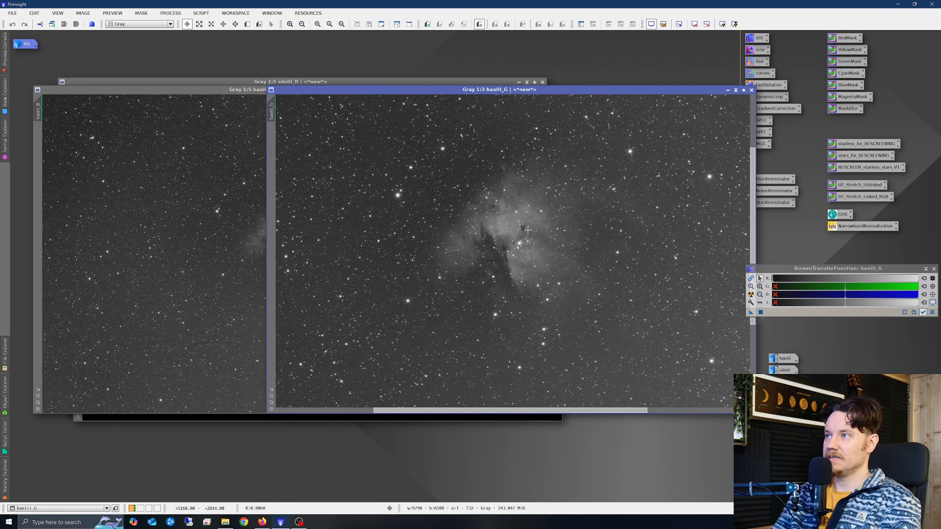
pyautogui.scroll(3, 248, 237)
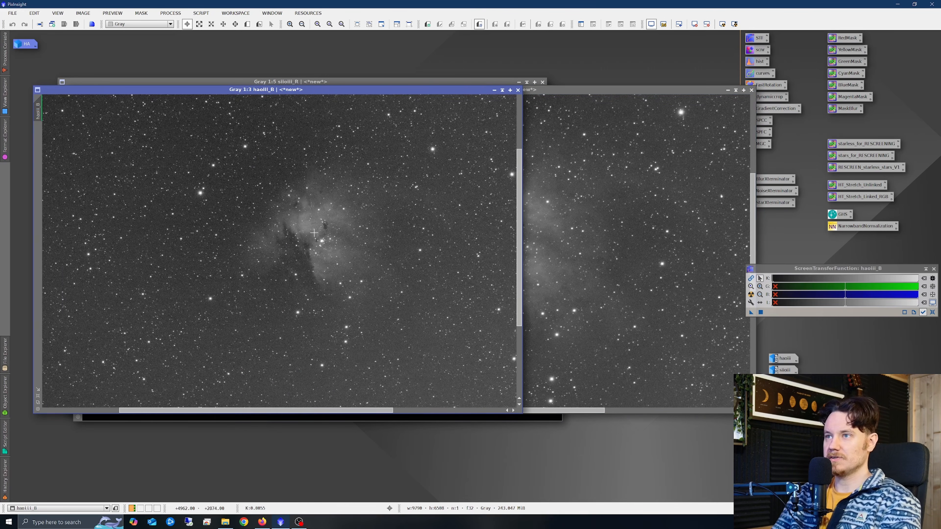
pyautogui.moveTo(312, 410); pyautogui.dragTo(327, 411)
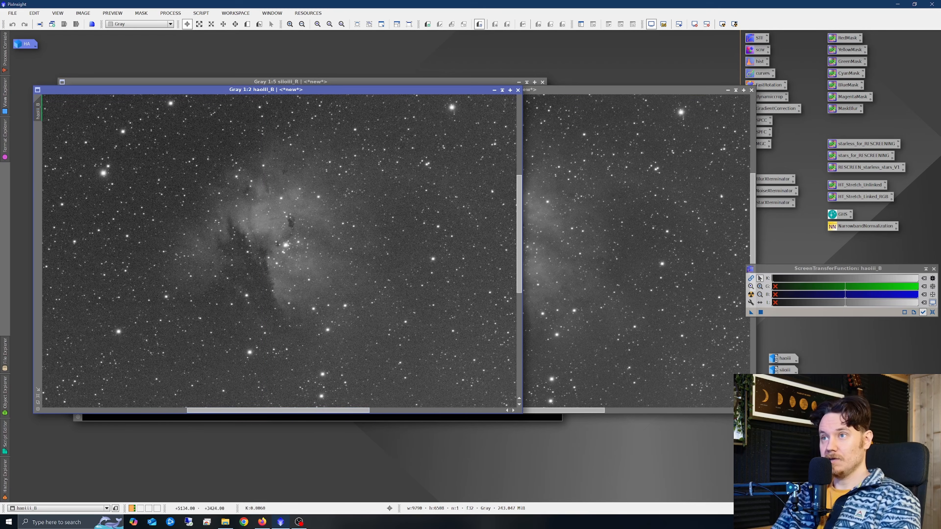
pyautogui.click(573, 275)
pyautogui.moveTo(508, 92); pyautogui.dragTo(550, 92)
pyautogui.moveTo(262, 93); pyautogui.dragTo(204, 96)
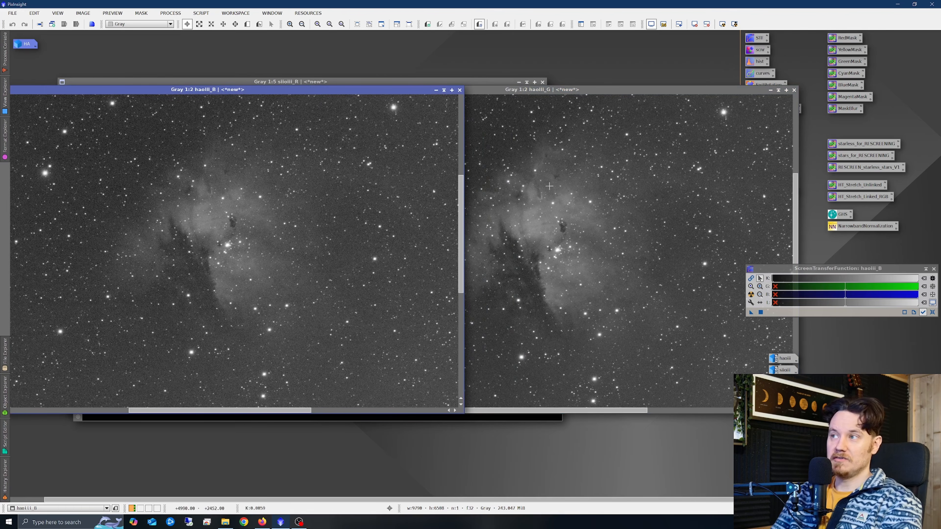
pyautogui.click(586, 95)
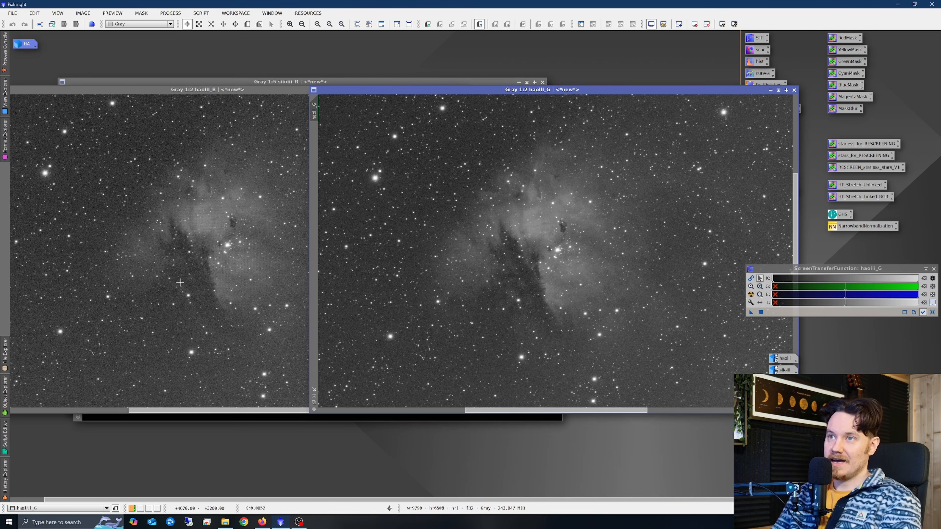
pyautogui.click(201, 249)
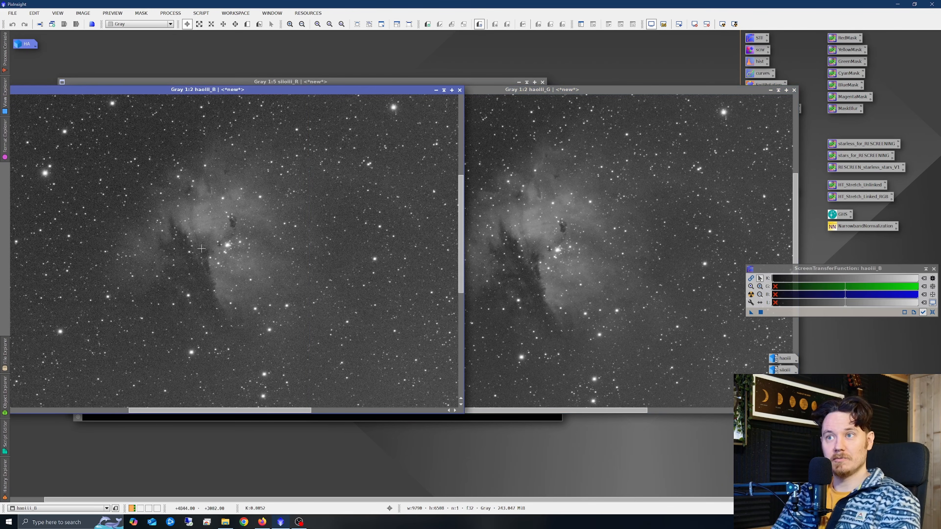
pyautogui.click(603, 241)
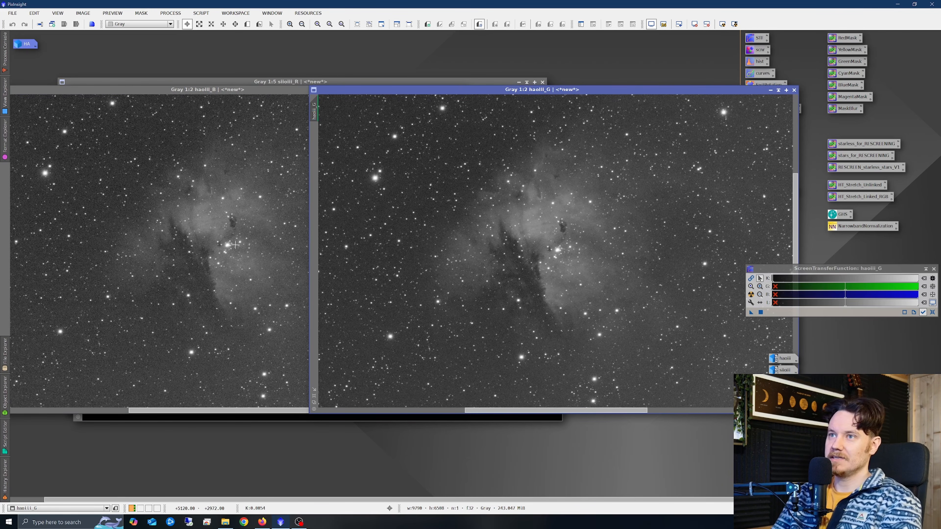
pyautogui.click(250, 242)
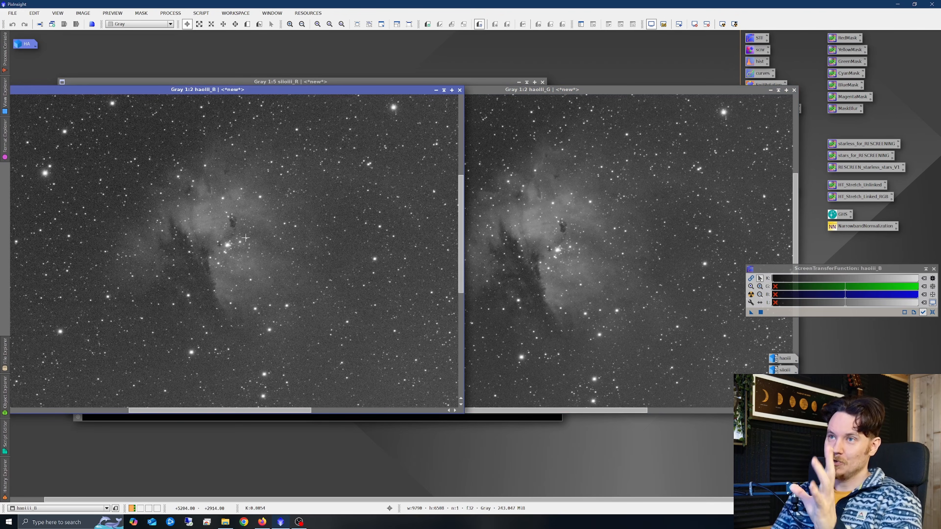
# Close the haoiii_B channel image.
pyautogui.click(460, 90)
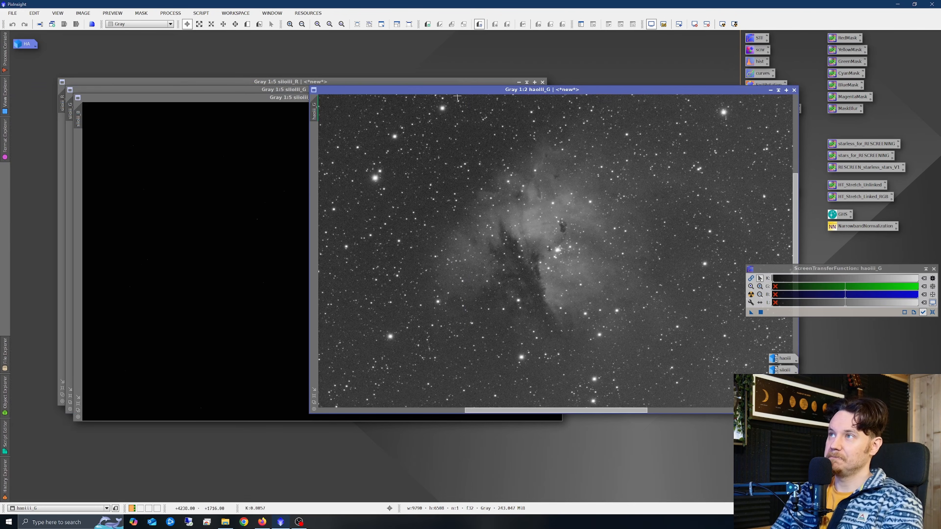
pyautogui.moveTo(604, 90); pyautogui.dragTo(348, 103)
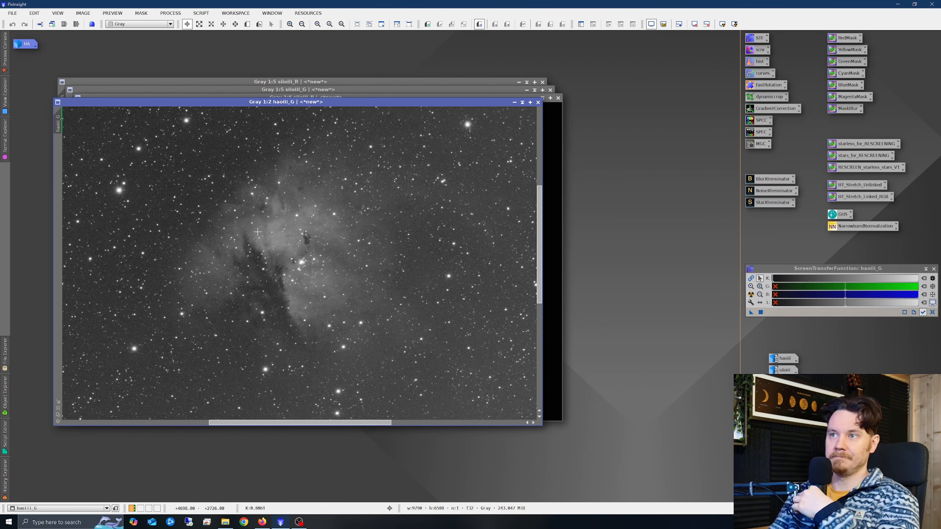
# Rename the haoiii_G channel image as OIII and minimize it to an icon.
pyautogui.rightClick(275, 248)
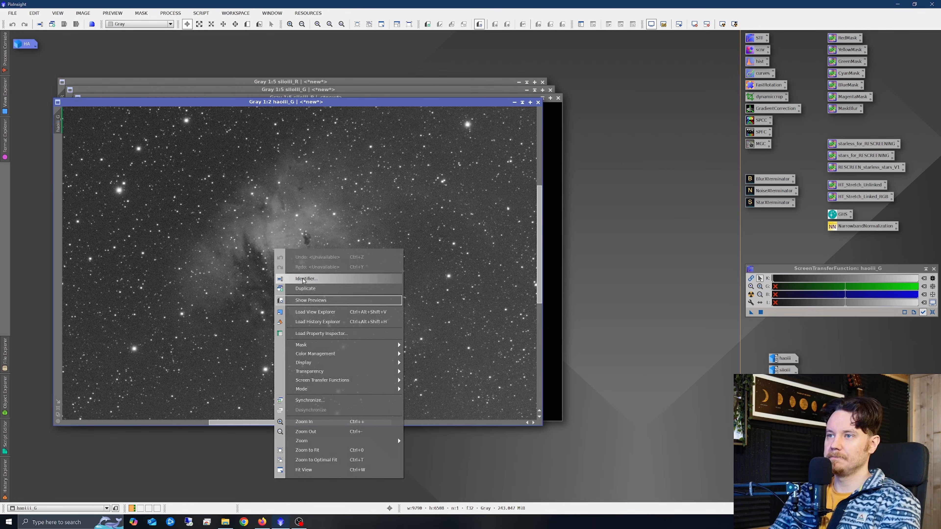
pyautogui.click(304, 279)
pyautogui.write('OIII1')
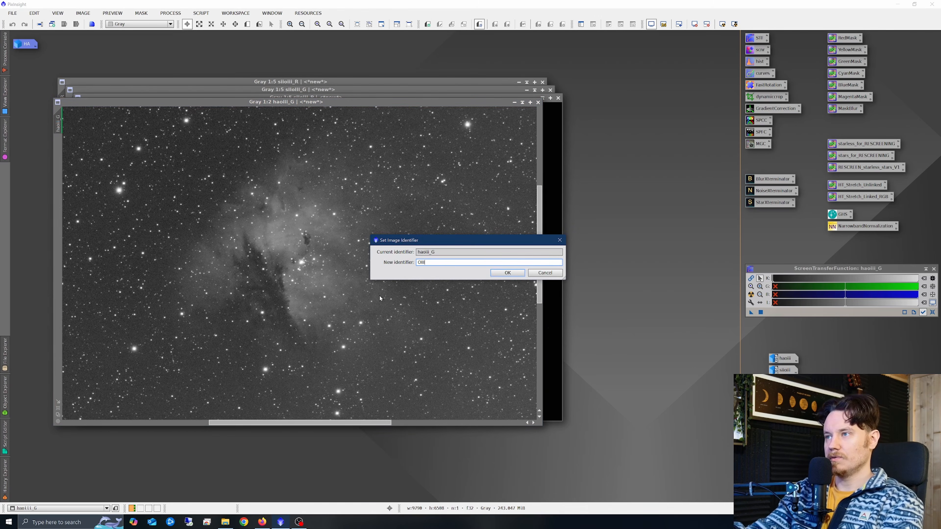
pyautogui.click(508, 273)
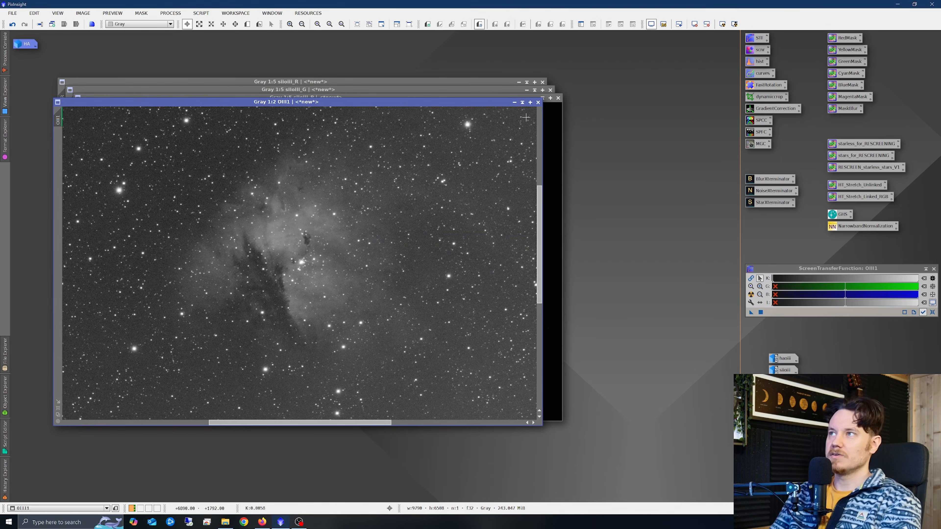
pyautogui.click(514, 103)
pyautogui.moveTo(308, 264); pyautogui.dragTo(76, 48)
# Apply an automatic screen stretch to the siioiii_R, siioiii_B and siioiii_G channel images.
pyautogui.doubleClick(285, 83)
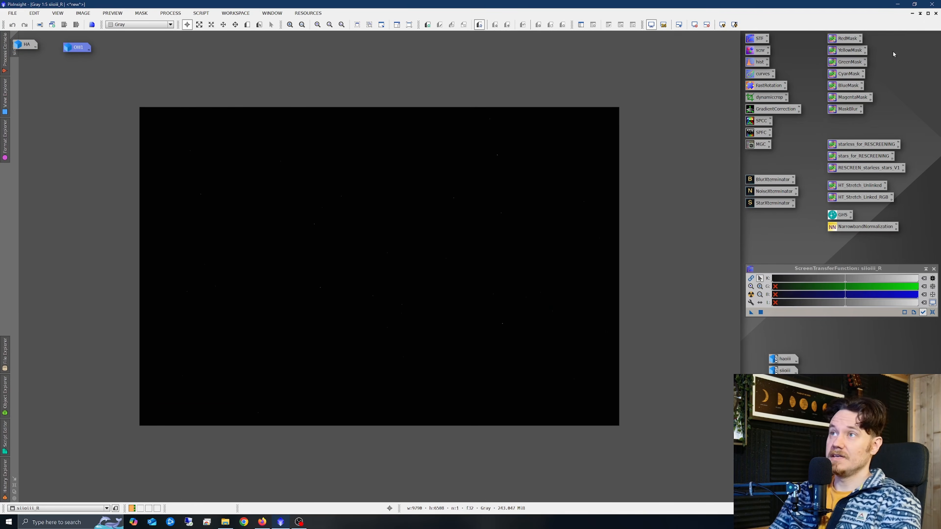
pyautogui.click(928, 13)
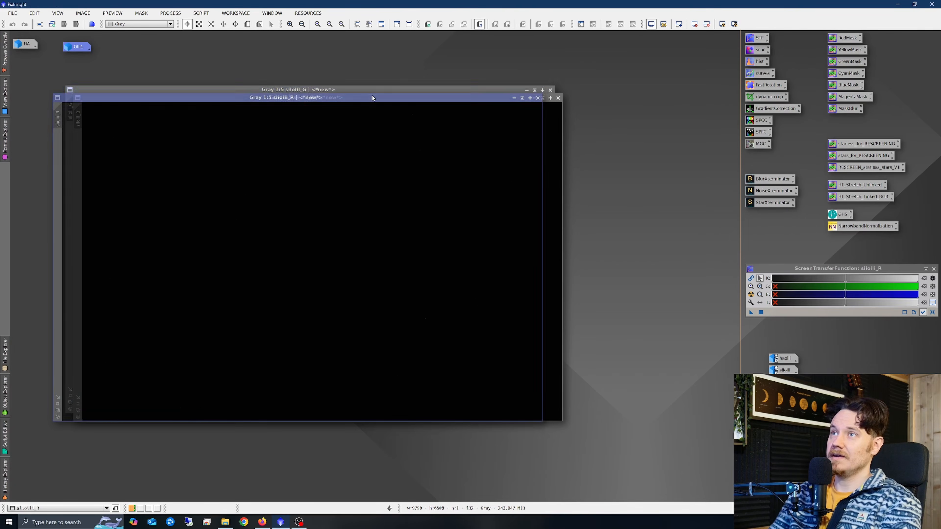
pyautogui.click(751, 294)
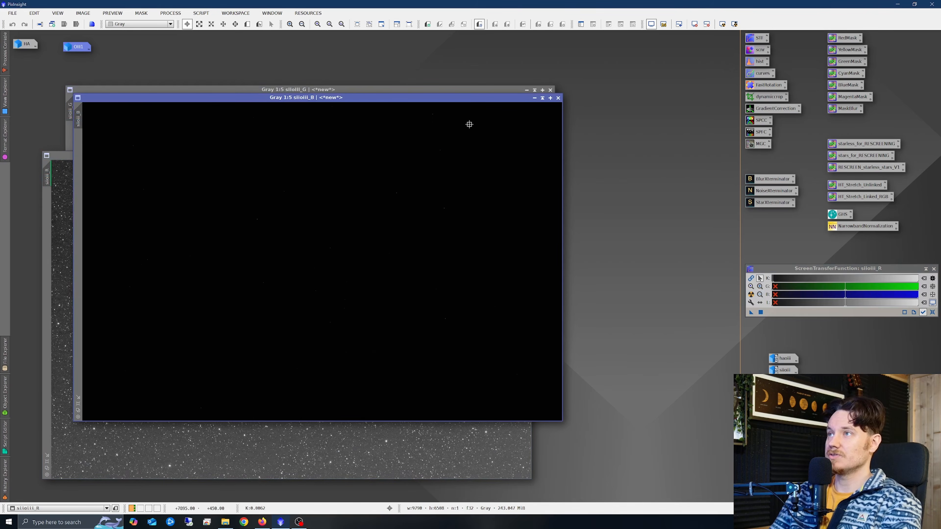
pyautogui.click(751, 294)
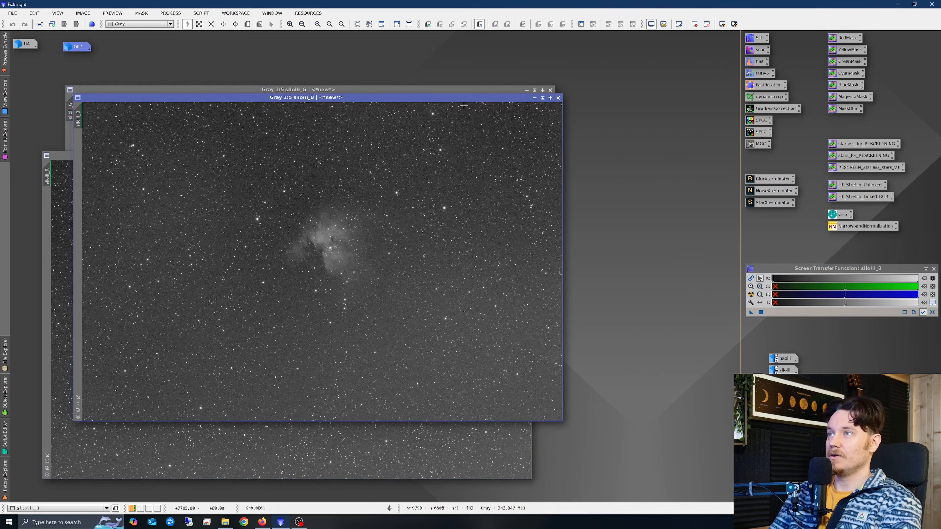
pyautogui.moveTo(499, 137); pyautogui.dragTo(552, 179)
pyautogui.click(414, 113)
pyautogui.click(751, 295)
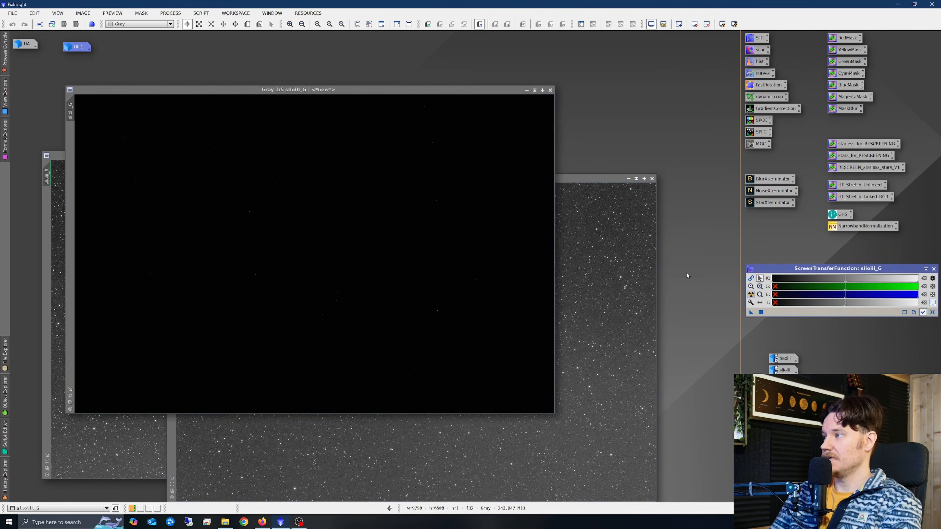
pyautogui.moveTo(414, 89); pyautogui.dragTo(510, 64)
pyautogui.click(126, 197)
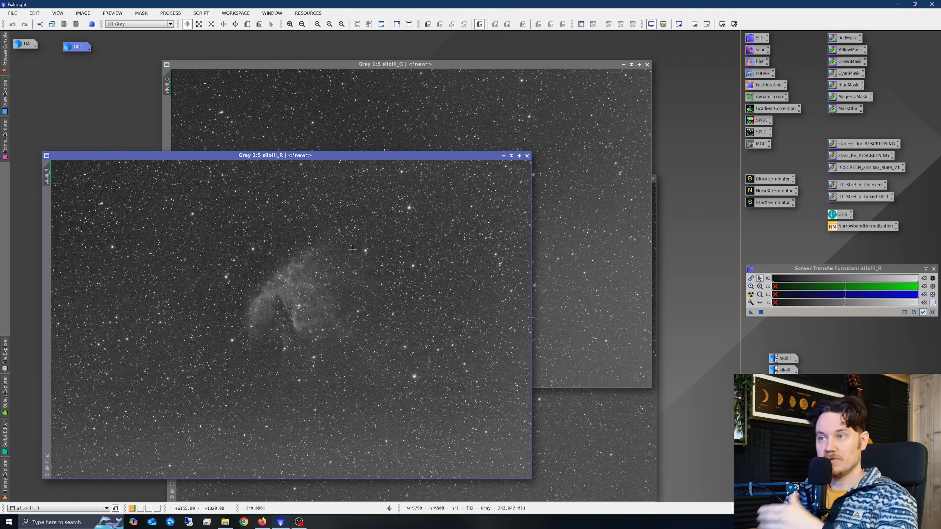
# Rename the siioiii_R channel image as SII and minimize it to an icon.
pyautogui.rightClick(293, 273)
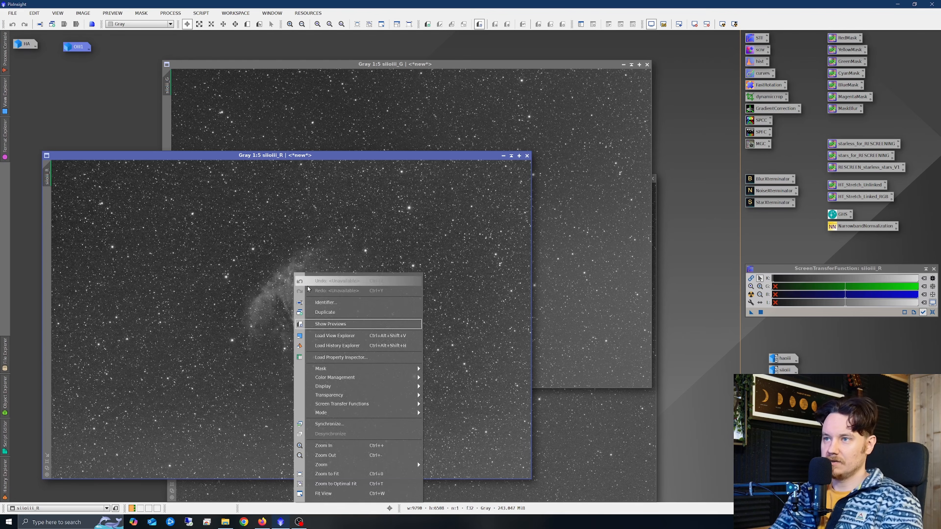
pyautogui.click(339, 303)
pyautogui.write('SII')
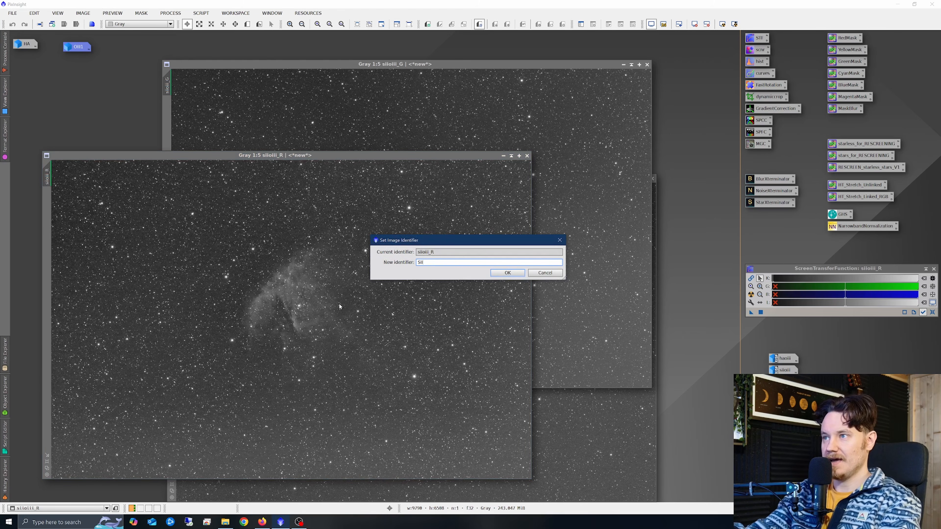
pyautogui.click(498, 274)
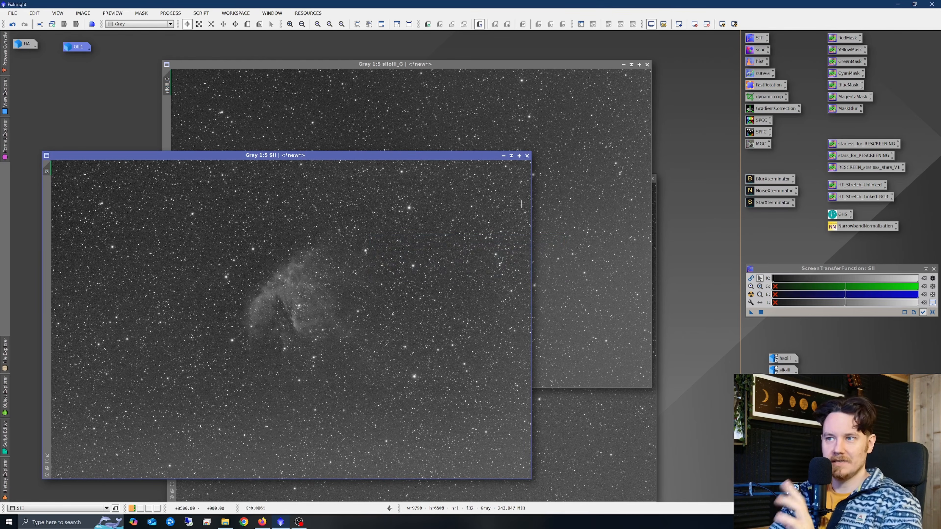
pyautogui.click(503, 156)
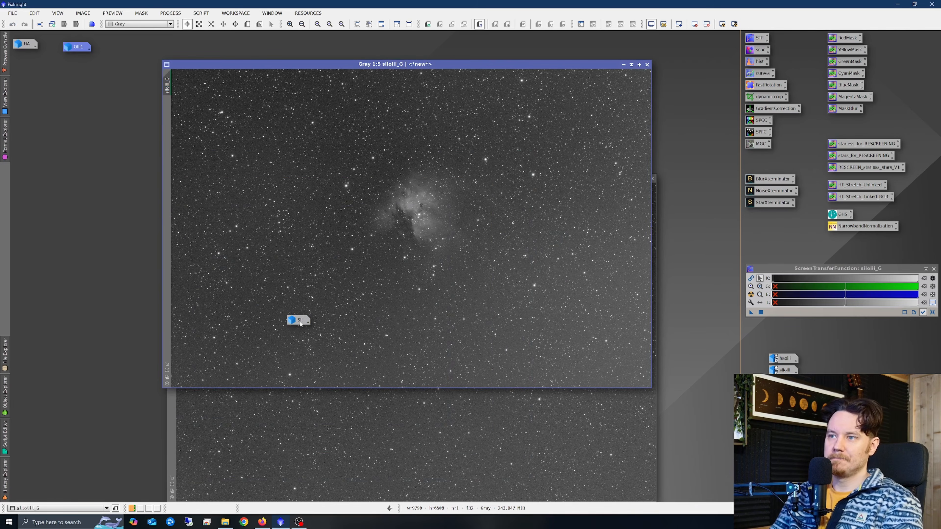
pyautogui.moveTo(299, 320); pyautogui.dragTo(24, 60)
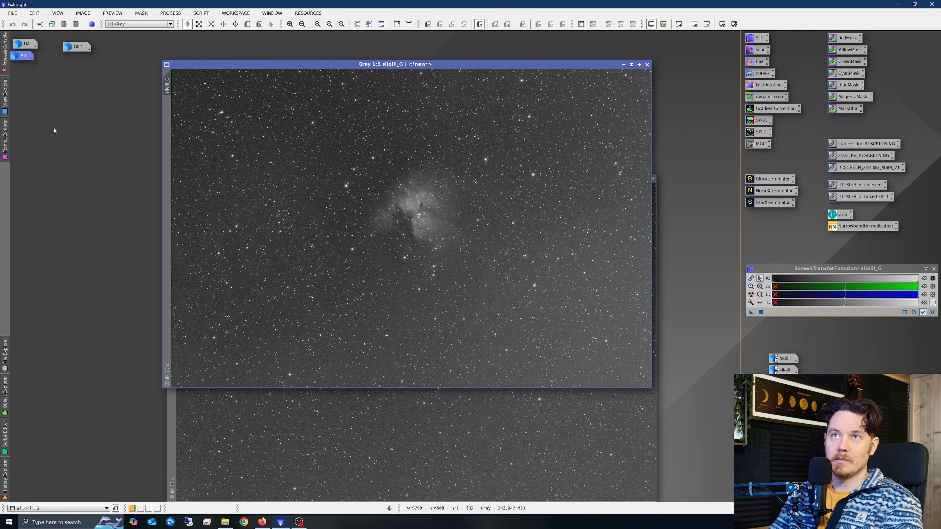
# Arrange the siioiii_G and siioiii_B channel images side by side and compare them at several zoom levels.
pyautogui.moveTo(454, 67); pyautogui.dragTo(302, 114)
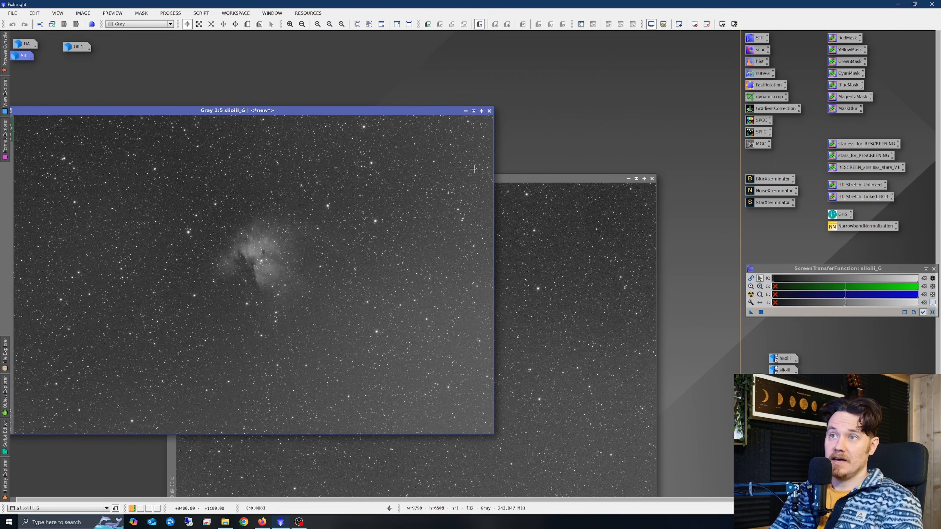
pyautogui.moveTo(521, 182); pyautogui.dragTo(661, 114)
pyautogui.click(302, 274)
pyautogui.scroll(3, 301, 274)
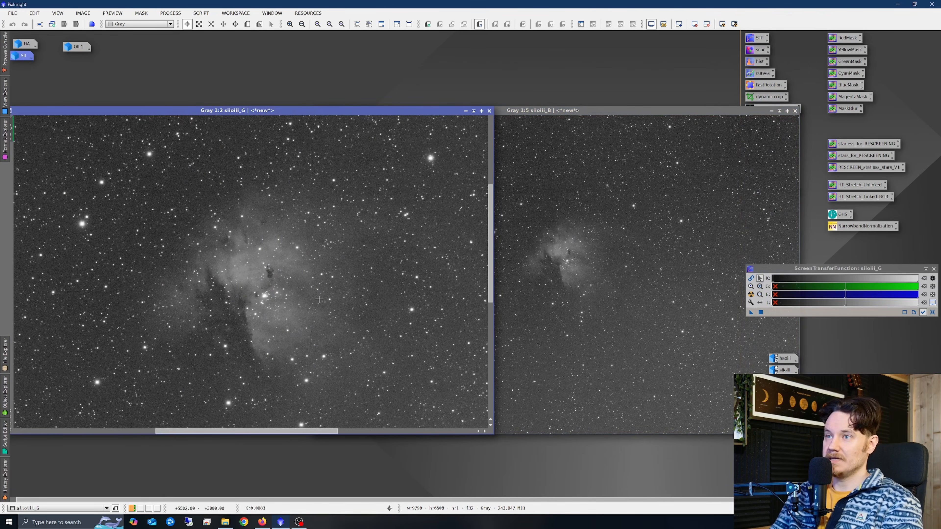
pyautogui.click(522, 238)
pyautogui.scroll(3, 522, 238)
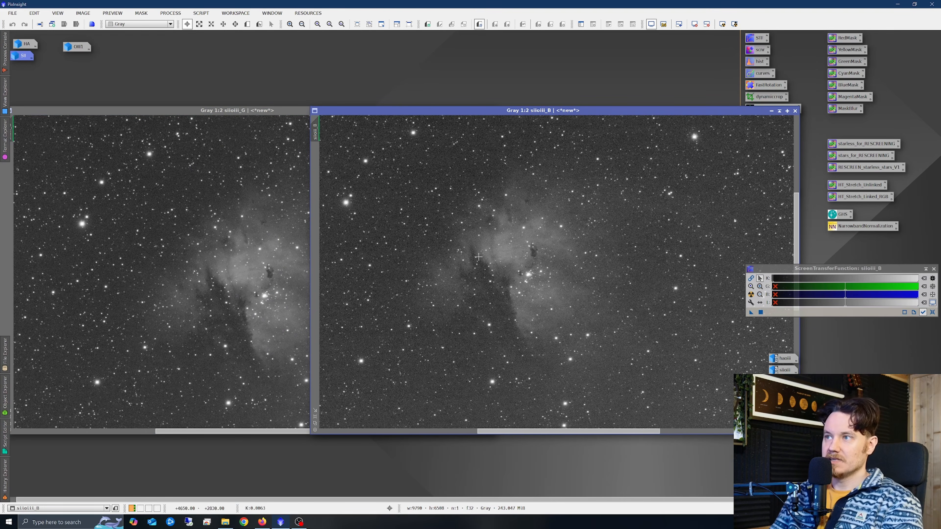
pyautogui.click(283, 273)
pyautogui.scroll(2, 283, 274)
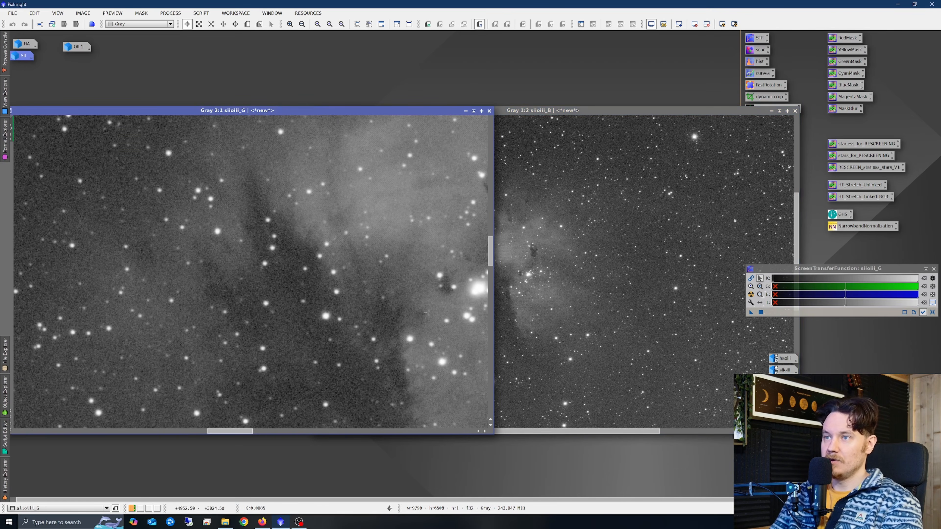
pyautogui.click(515, 263)
pyautogui.scroll(2, 515, 263)
pyautogui.scroll(-1, 425, 291)
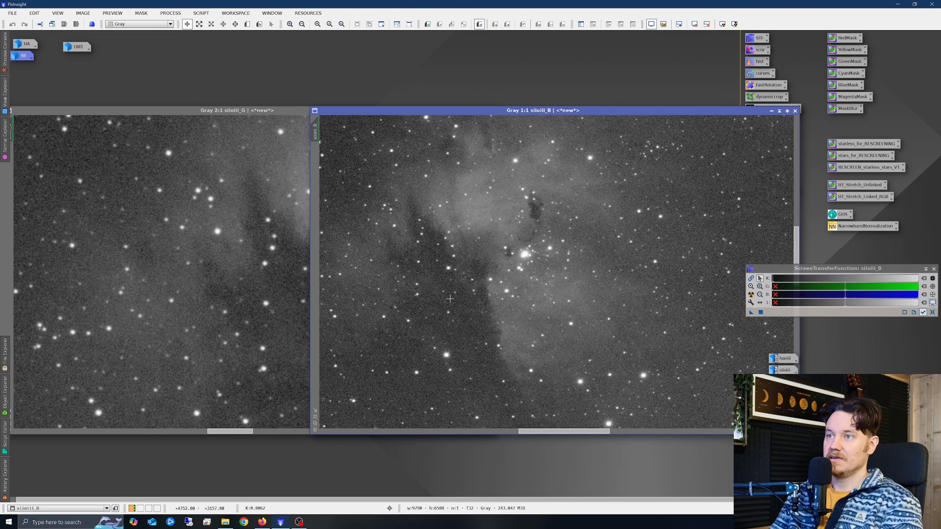
pyautogui.click(244, 284)
pyautogui.scroll(-3, 244, 285)
pyautogui.click(565, 285)
pyautogui.scroll(-2, 565, 285)
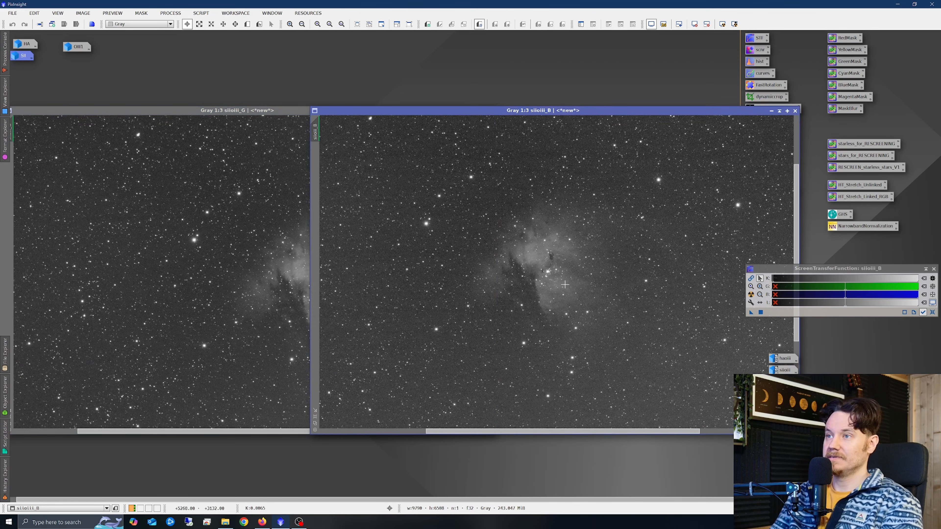
pyautogui.click(232, 272)
pyautogui.click(496, 218)
pyautogui.moveTo(296, 110); pyautogui.dragTo(270, 102)
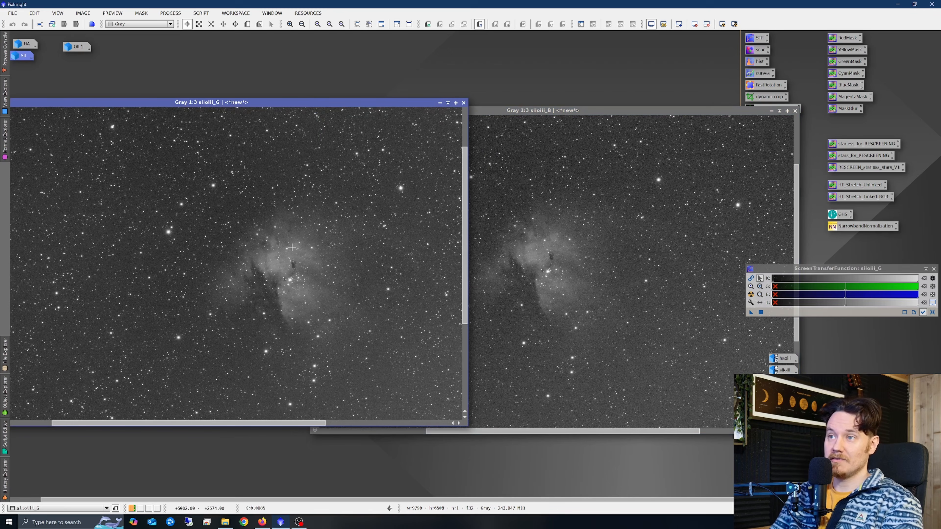
pyautogui.click(548, 241)
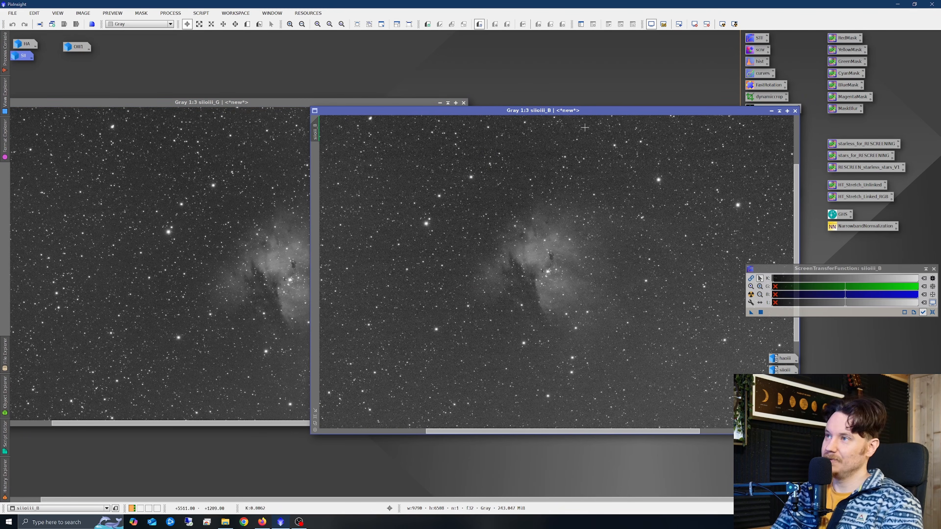
# Close the siioiii_B channel image and move the siioiii_G image into place.
pyautogui.moveTo(600, 113); pyautogui.dragTo(458, 121)
pyautogui.click(653, 120)
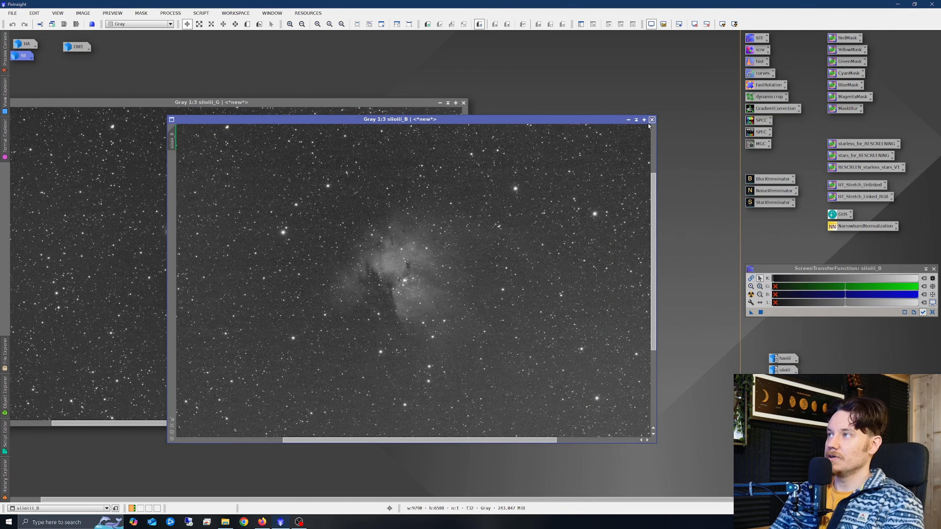
pyautogui.moveTo(345, 104); pyautogui.dragTo(529, 103)
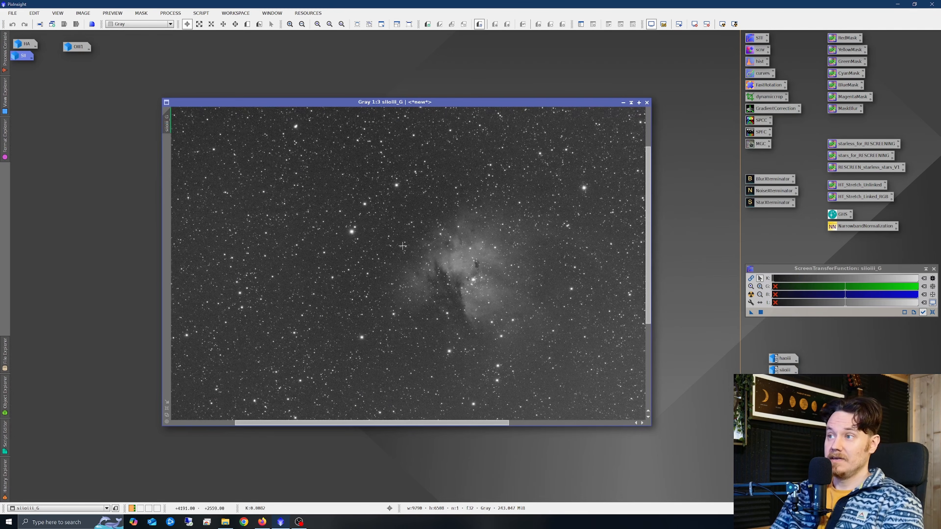
# Rename the siioiii_G channel image as OIII2.
pyautogui.scroll(-2, 402, 246)
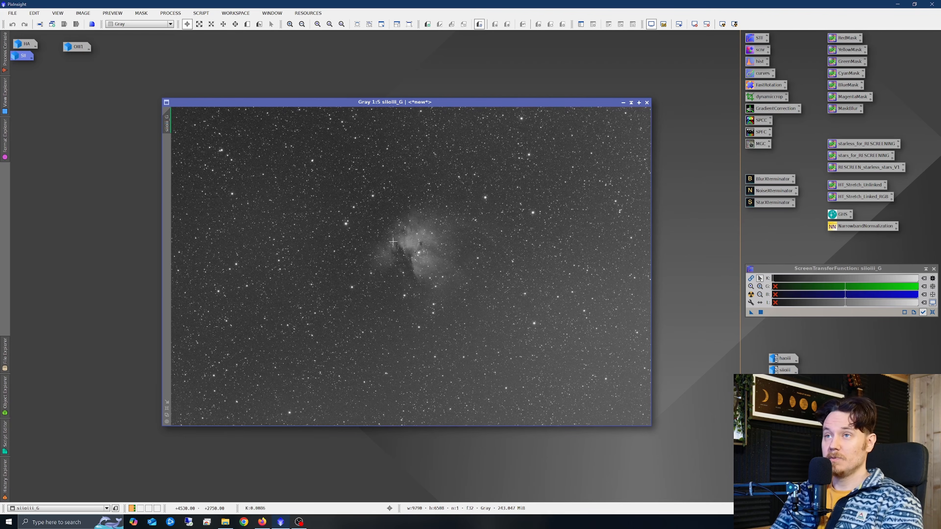
pyautogui.rightClick(392, 256)
pyautogui.click(430, 281)
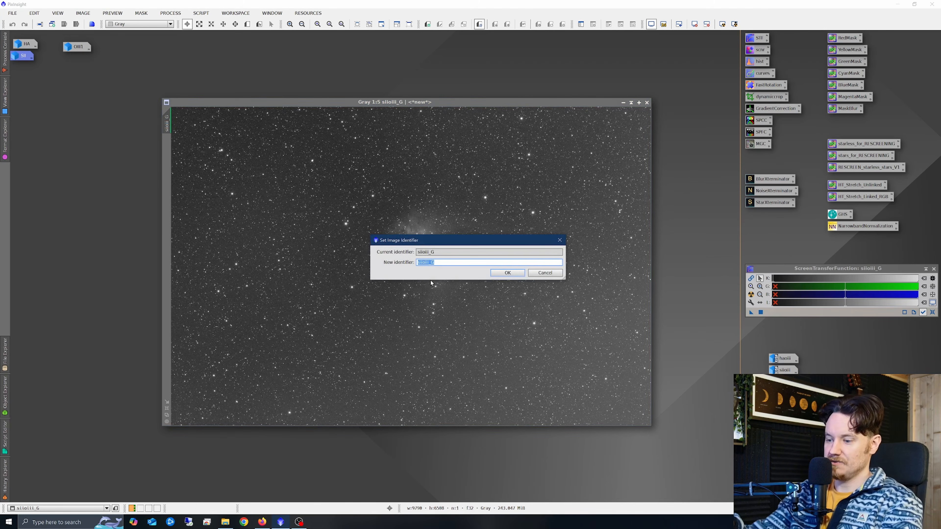
pyautogui.write('OIII2')
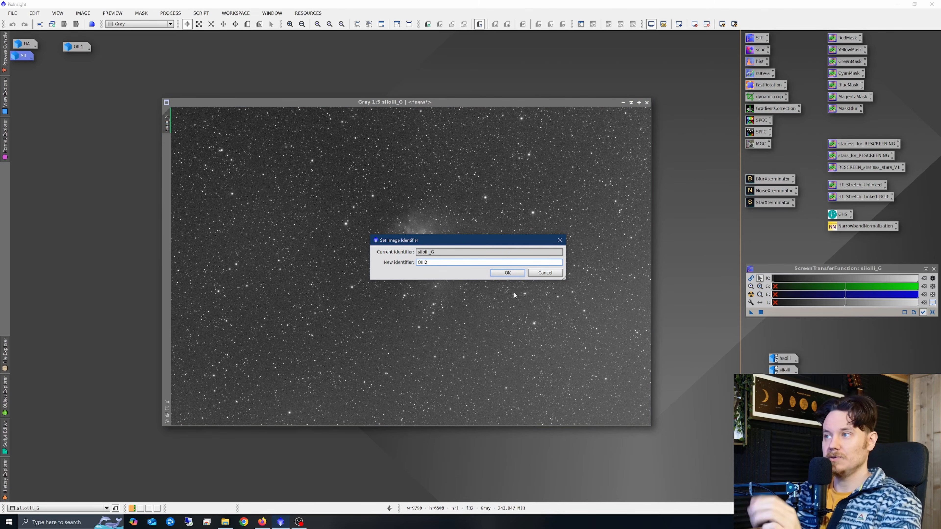
pyautogui.press('Return')
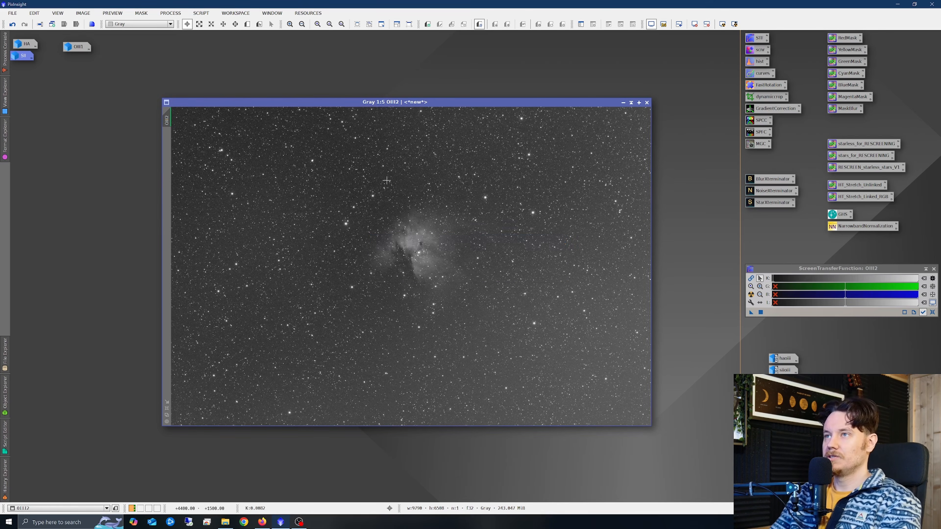
# Restore the OIII1 image from its icon and place it behind the OIII2 image.
pyautogui.doubleClick(78, 47)
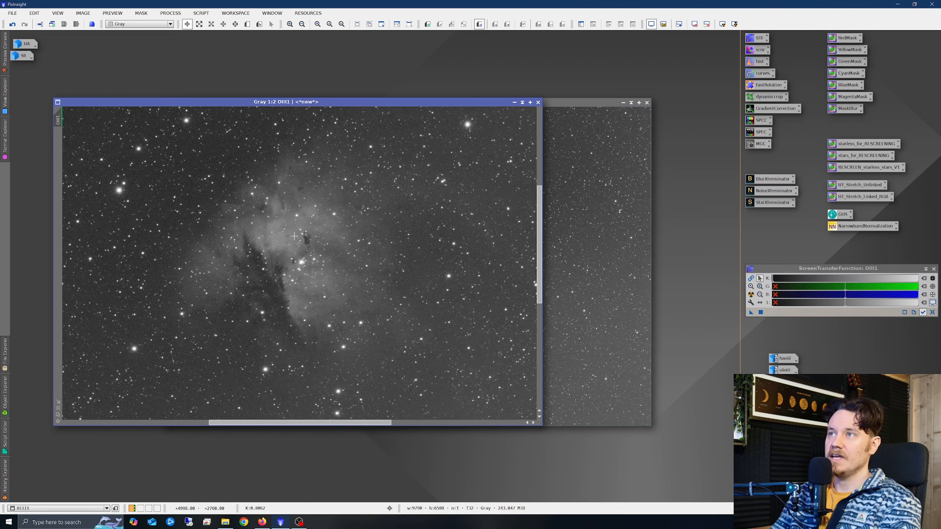
pyautogui.scroll(-2, 293, 236)
pyautogui.click(575, 213)
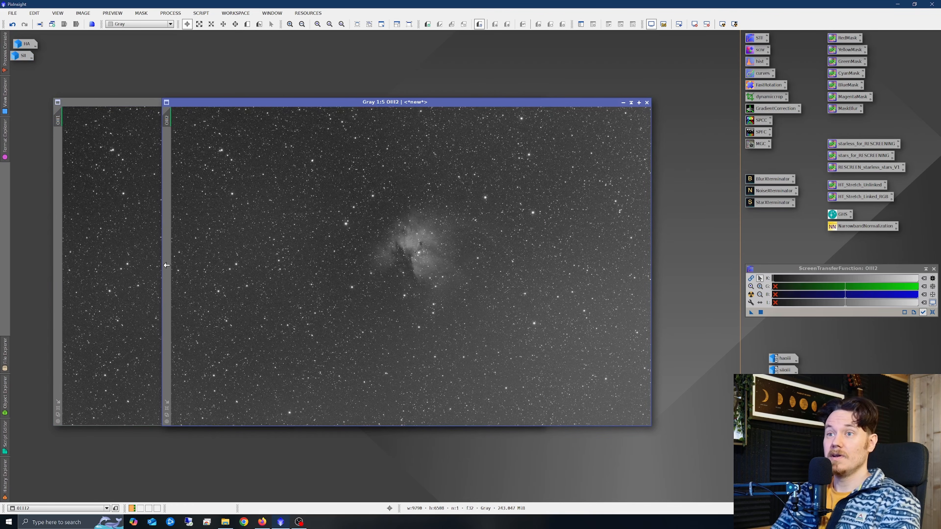
pyautogui.click(157, 265)
pyautogui.click(572, 238)
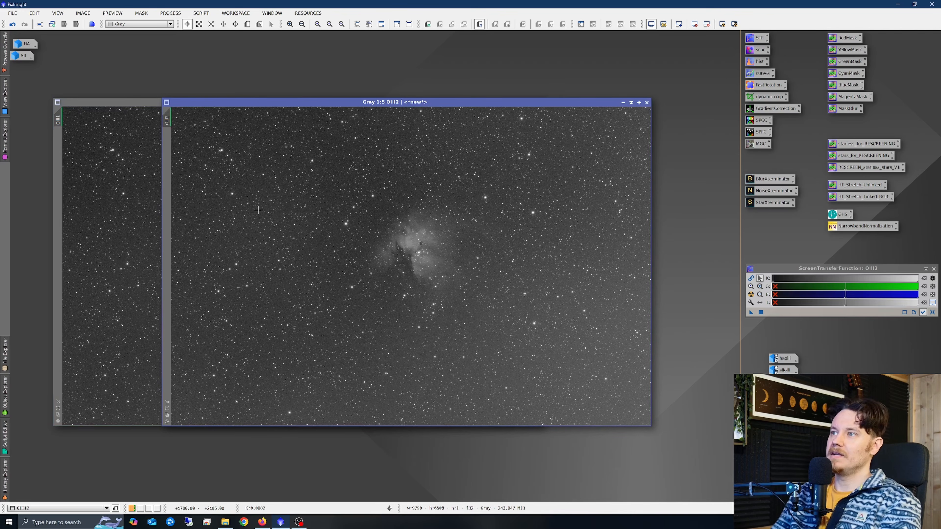
# Use PixelMath with the expression OIII1*0.5+OIII2*0.5 to create a new image named OIII.
pyautogui.click(175, 15)
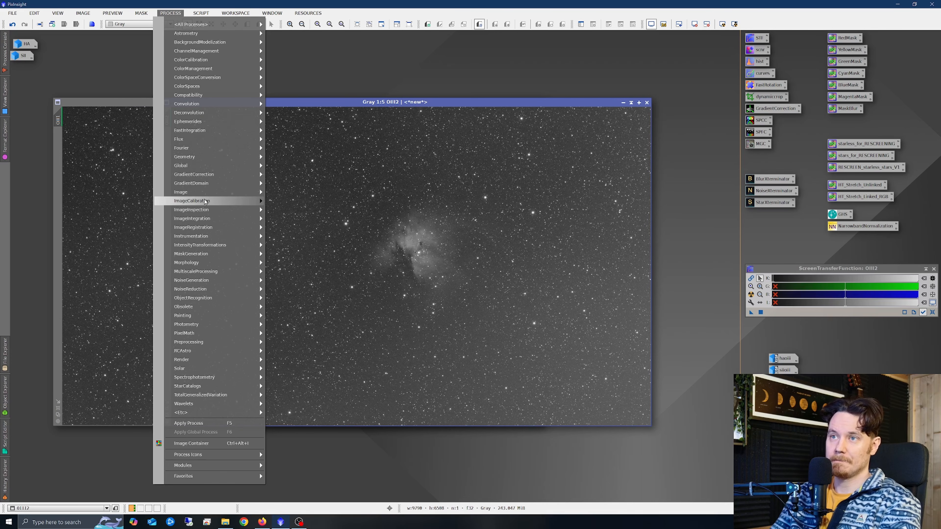
pyautogui.click(282, 334)
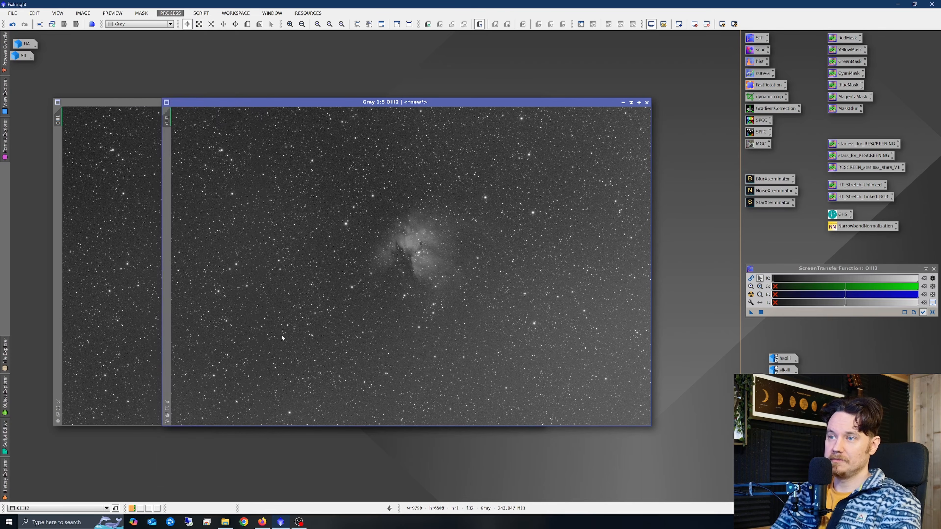
pyautogui.moveTo(556, 248); pyautogui.dragTo(537, 171)
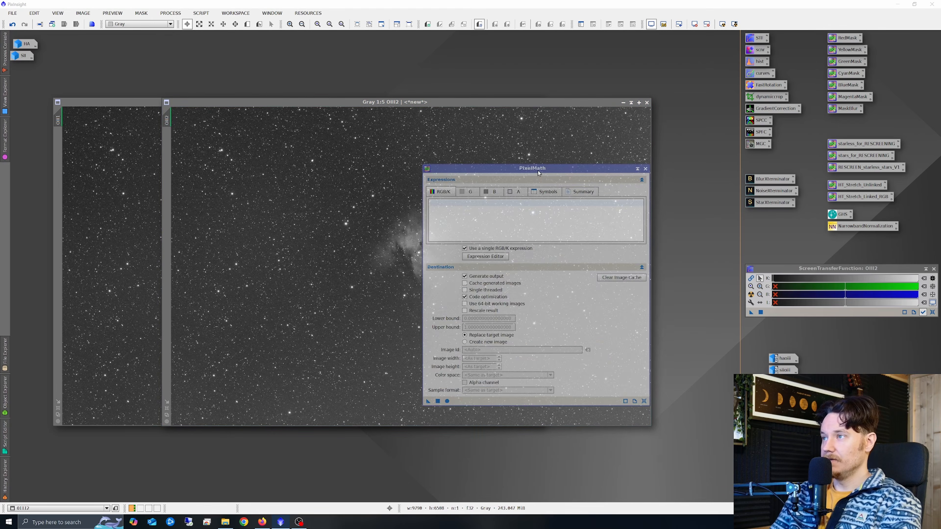
pyautogui.click(464, 342)
pyautogui.click(483, 350)
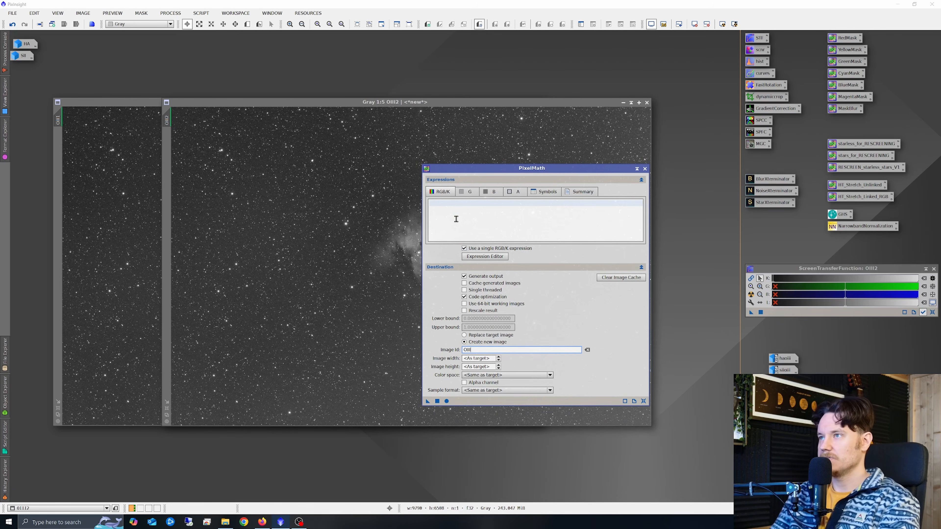
pyautogui.click(463, 211)
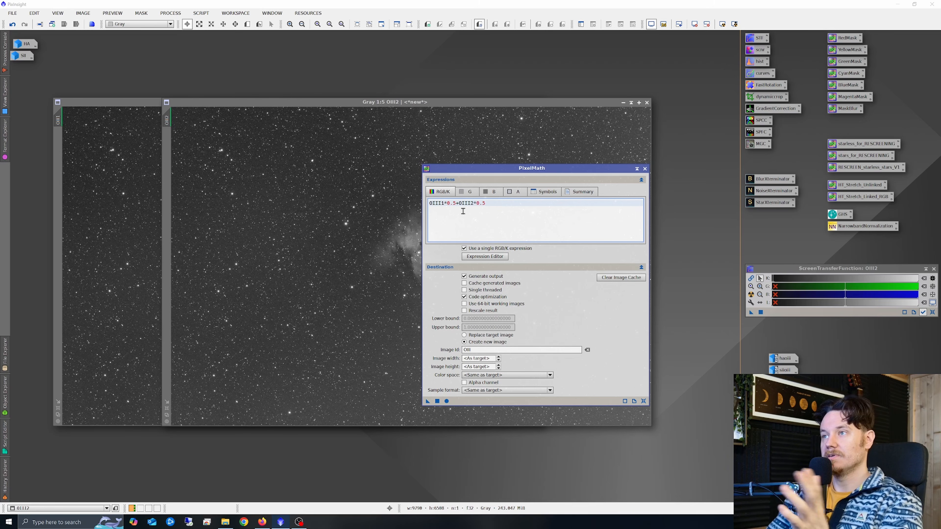
pyautogui.click(438, 401)
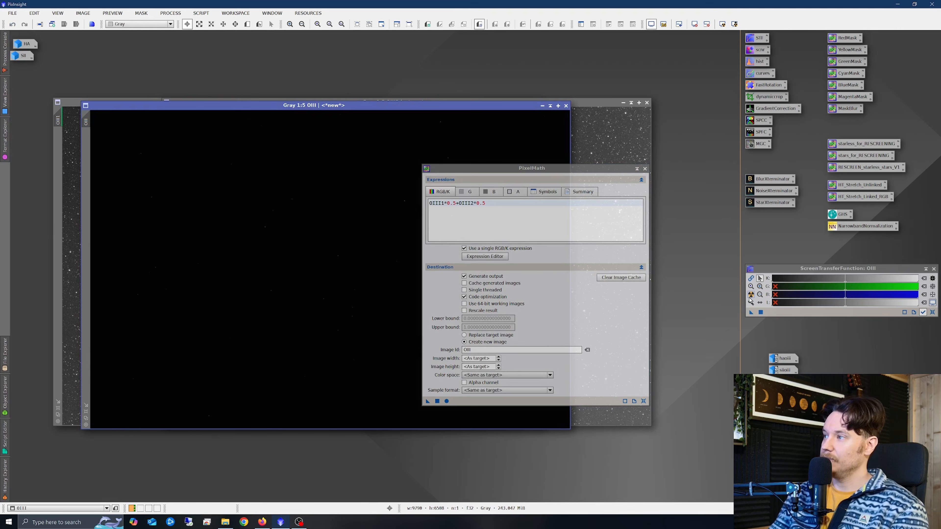
# Apply an automatic screen stretch to the new OIII image and close PixelMath.
pyautogui.click(751, 295)
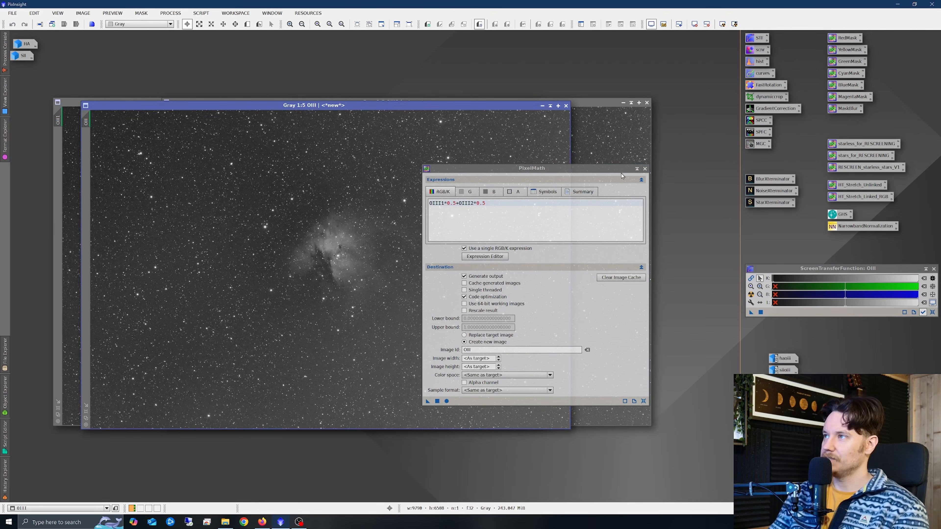
pyautogui.click(645, 169)
pyautogui.scroll(4, 308, 276)
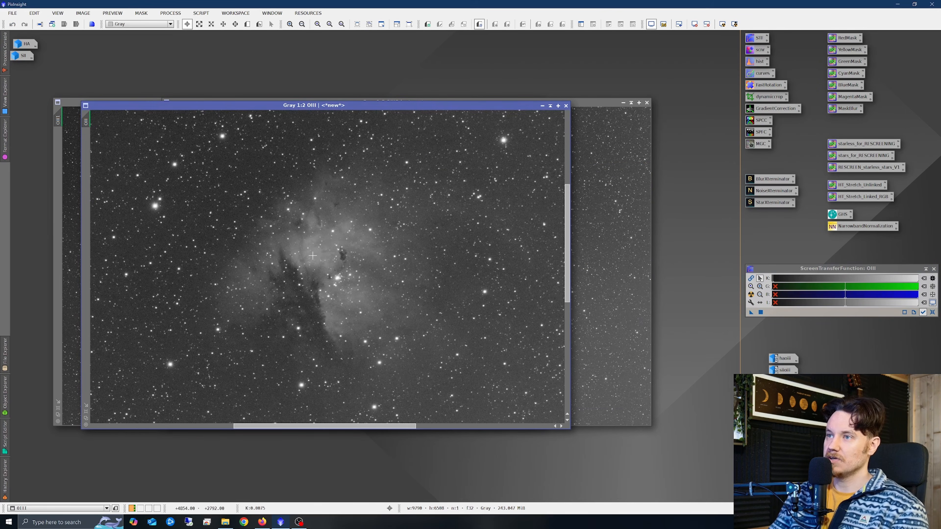
pyautogui.scroll(-1, 308, 276)
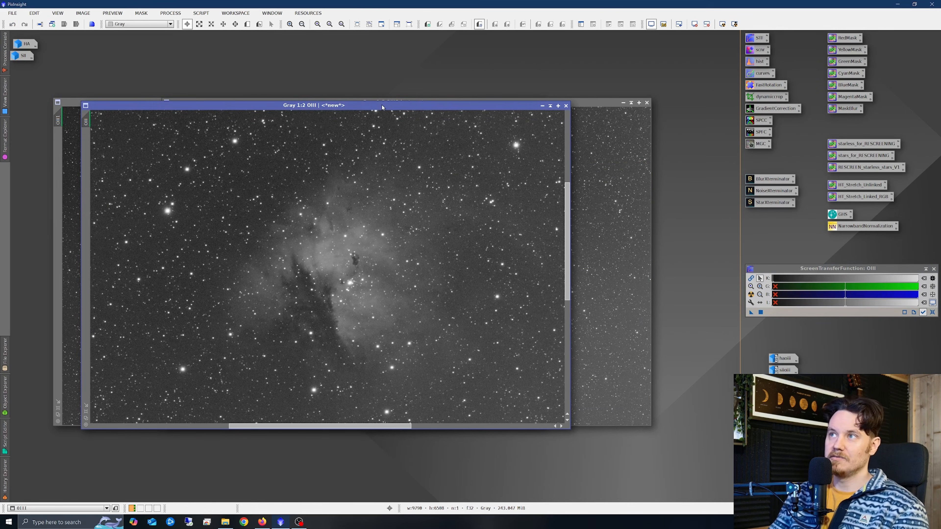
pyautogui.moveTo(388, 105); pyautogui.dragTo(389, 150)
# Minimize the OIII1 and OIII2 images to icons and move the icons out of the way.
pyautogui.click(623, 102)
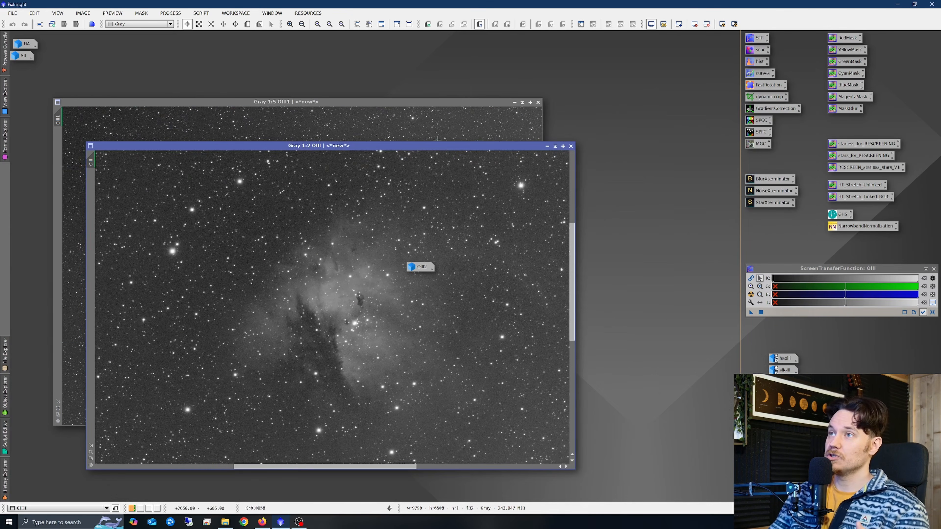
pyautogui.click(515, 103)
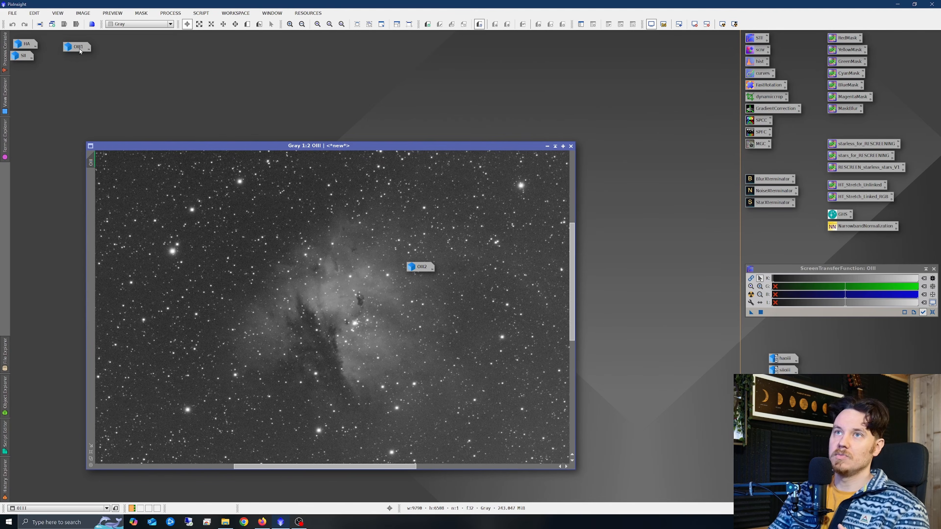
pyautogui.moveTo(79, 48); pyautogui.dragTo(764, 399)
pyautogui.moveTo(416, 268); pyautogui.dragTo(740, 401)
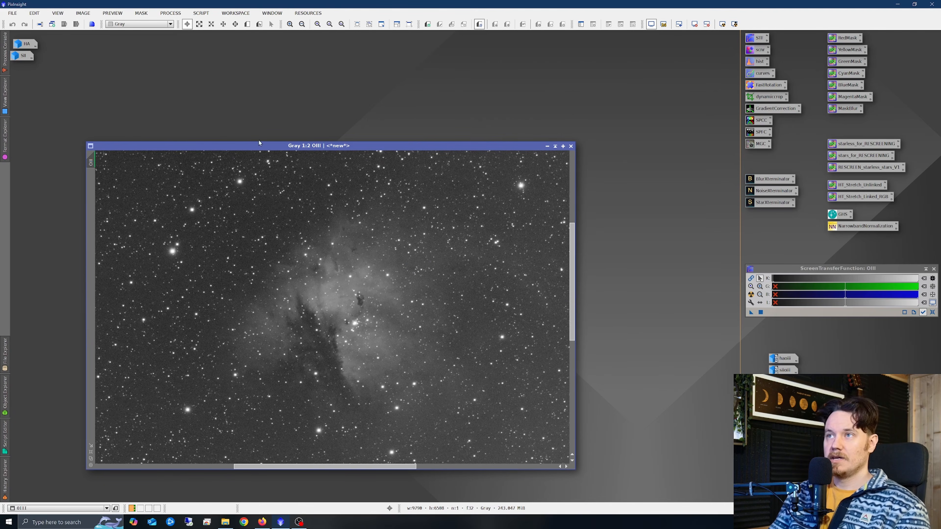
pyautogui.scroll(-1, 297, 233)
pyautogui.scroll(-2, 297, 233)
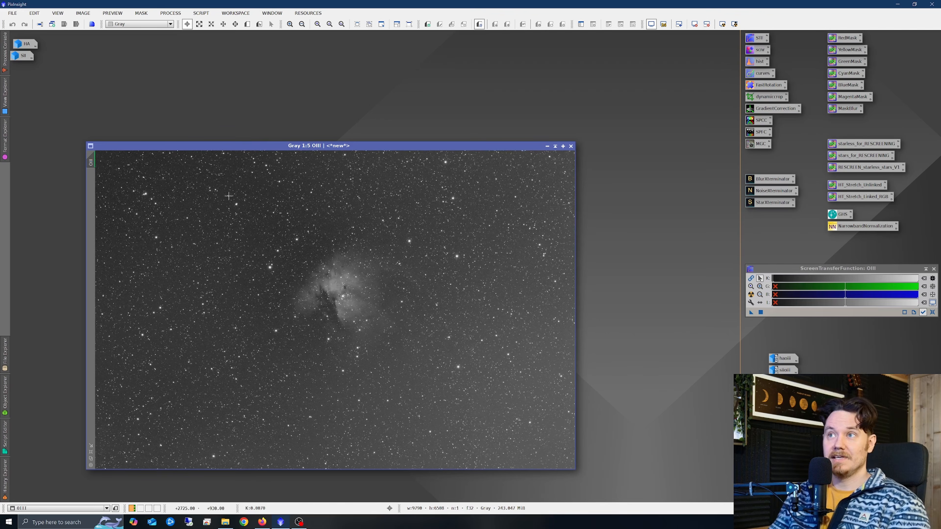
# Restore the HA and SII images from their icons and bring the OIII image to the front.
pyautogui.doubleClick(26, 44)
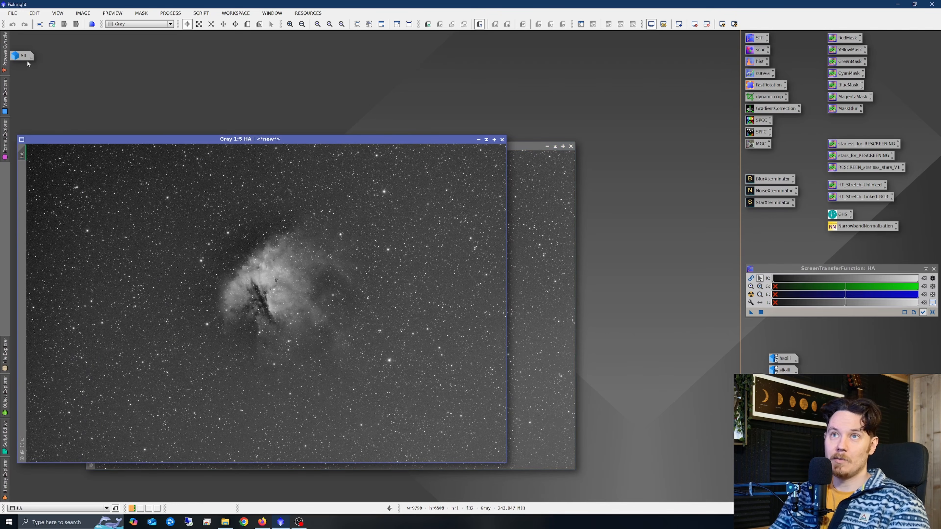
pyautogui.doubleClick(22, 56)
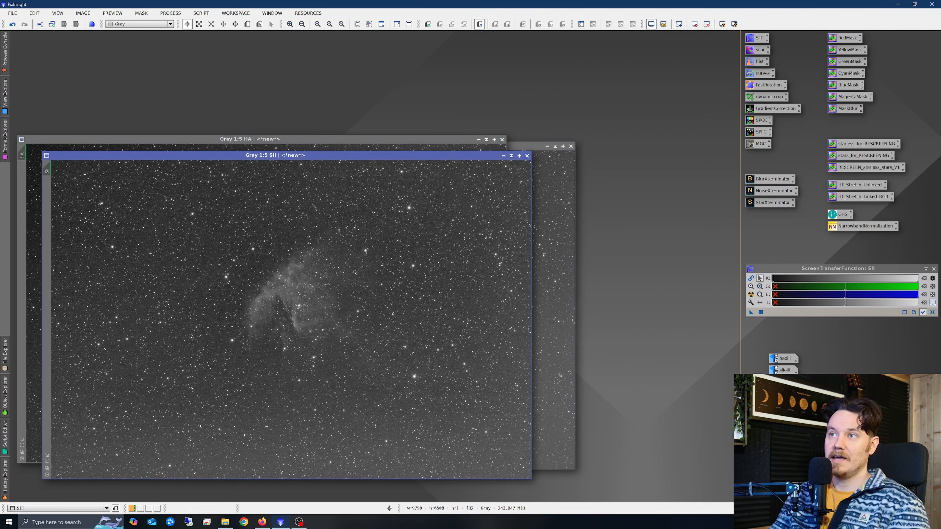
pyautogui.click(555, 187)
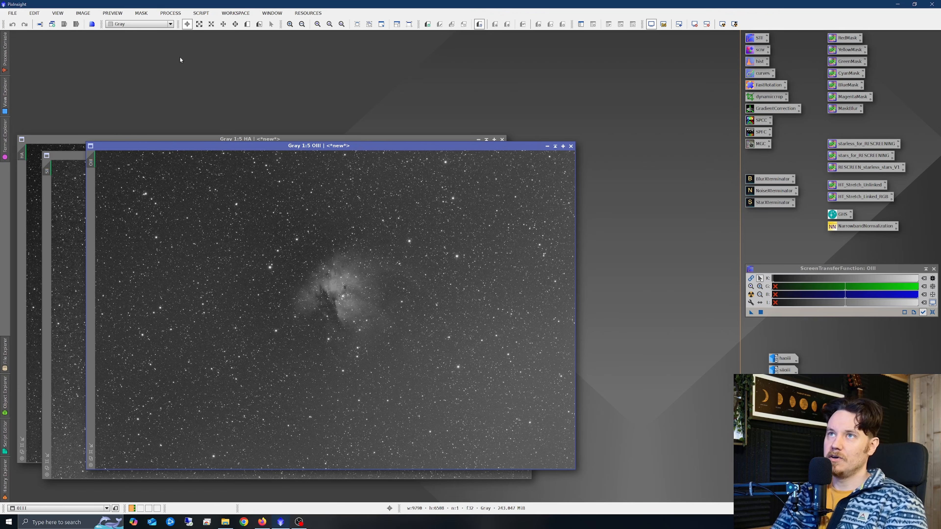
# Open ChannelCombination and assign the SII image to the red channel.
pyautogui.click(179, 15)
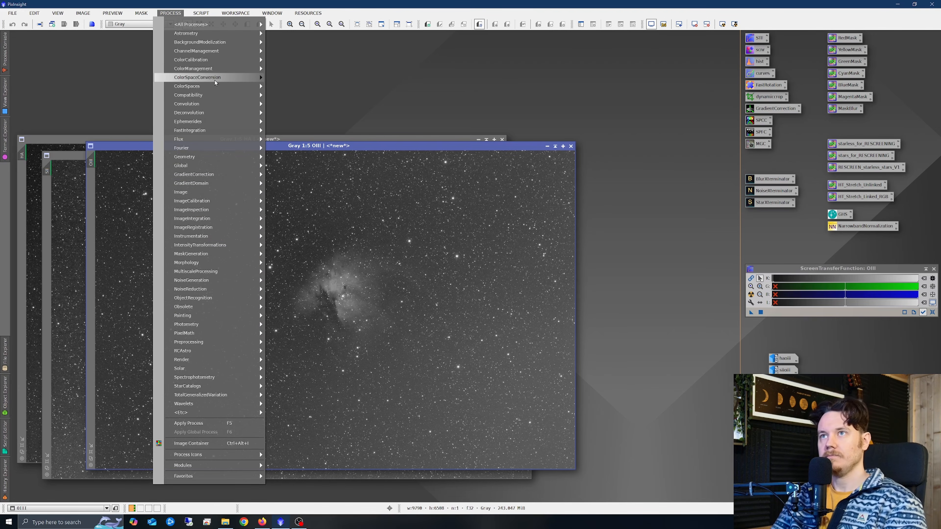
pyautogui.moveTo(220, 71)
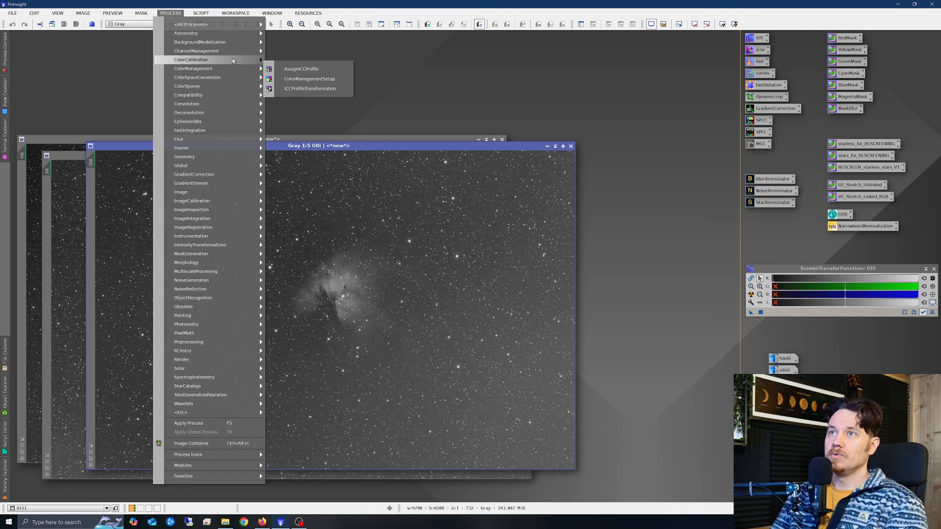
pyautogui.moveTo(237, 53)
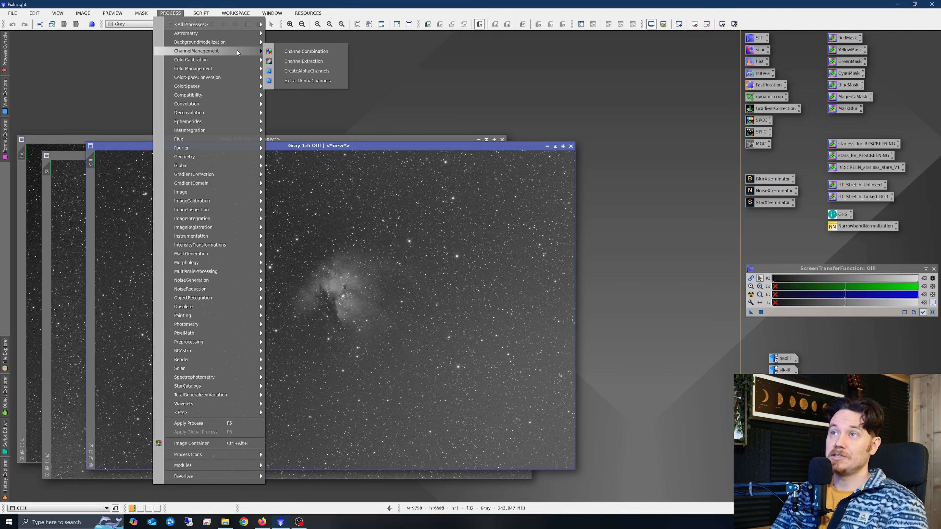
pyautogui.click(322, 51)
pyautogui.moveTo(544, 260); pyautogui.dragTo(418, 211)
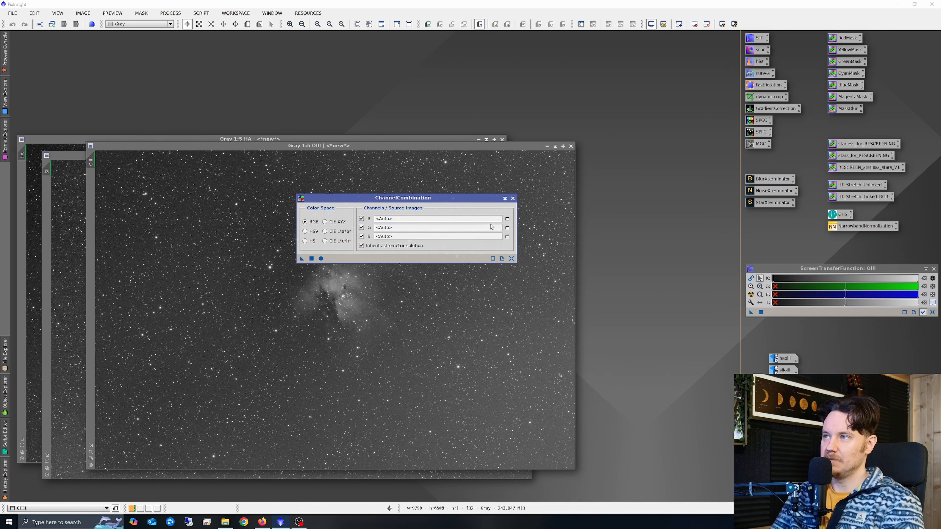
pyautogui.click(474, 219)
pyautogui.click(507, 219)
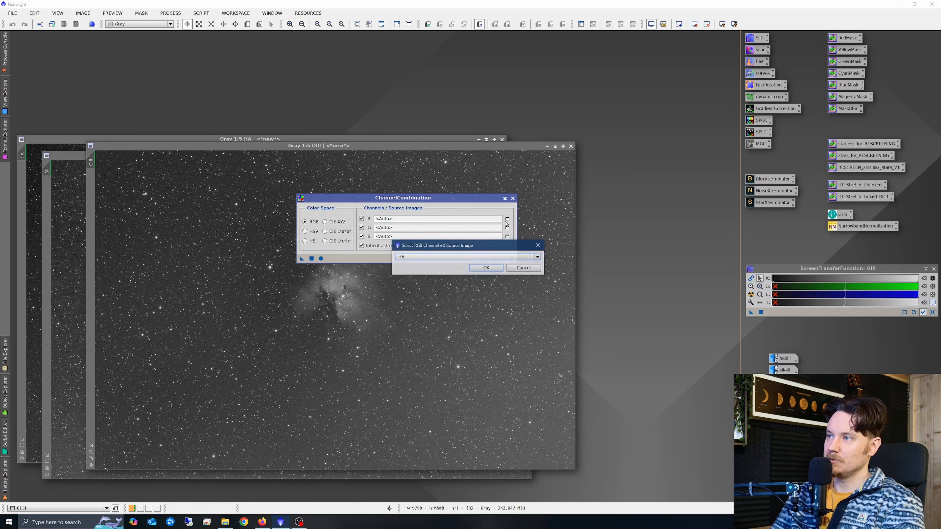
pyautogui.click(448, 257)
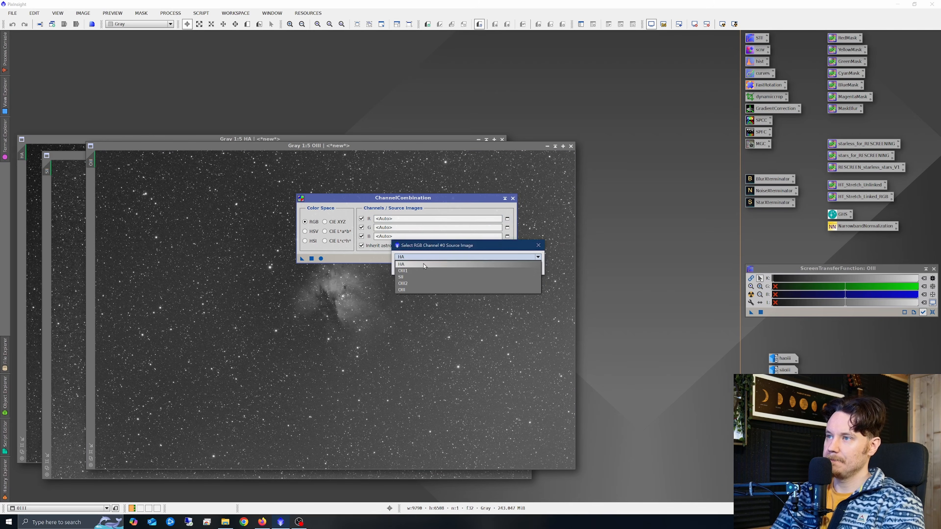
pyautogui.click(408, 277)
pyautogui.click(486, 267)
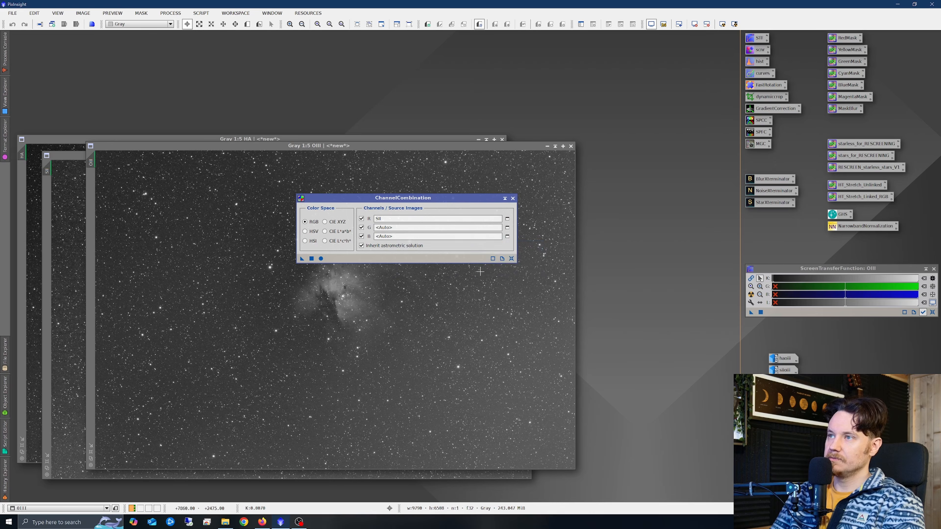
# Assign the HA image to the green channel in ChannelCombination.
pyautogui.click(507, 228)
pyautogui.click(428, 257)
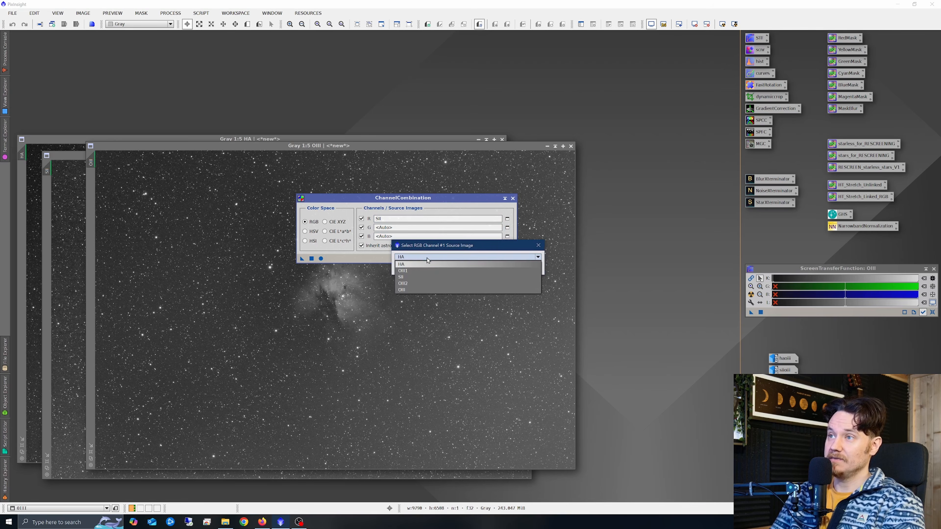
pyautogui.click(428, 260)
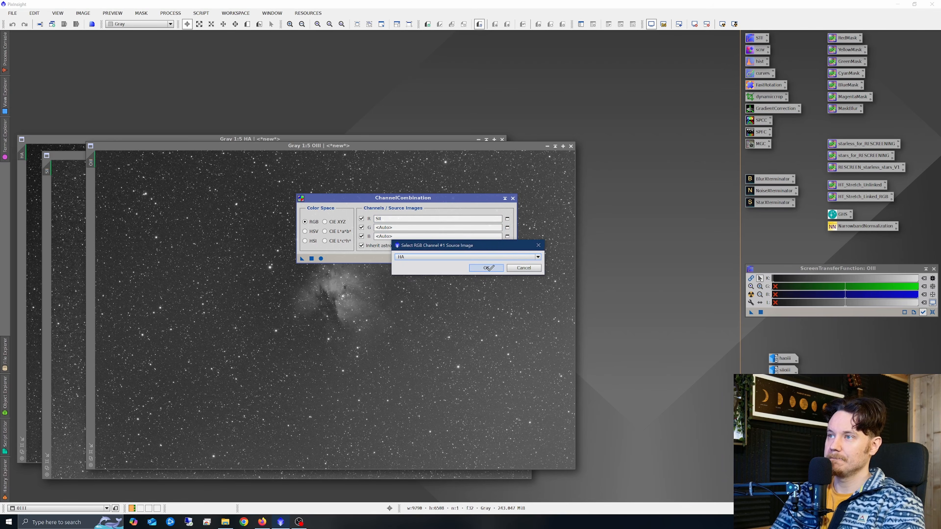
pyautogui.click(486, 267)
# Assign the OIII image to the blue channel in ChannelCombination.
pyautogui.click(508, 236)
pyautogui.click(430, 257)
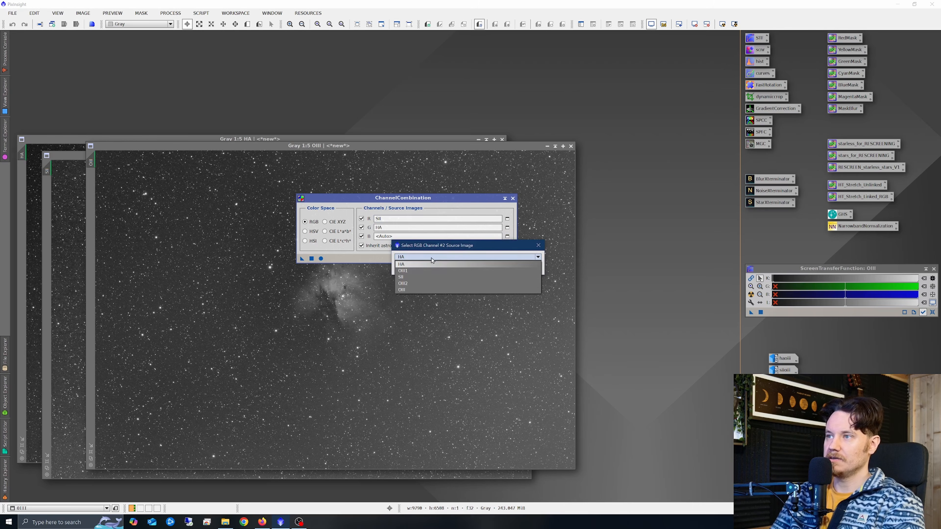
pyautogui.click(401, 289)
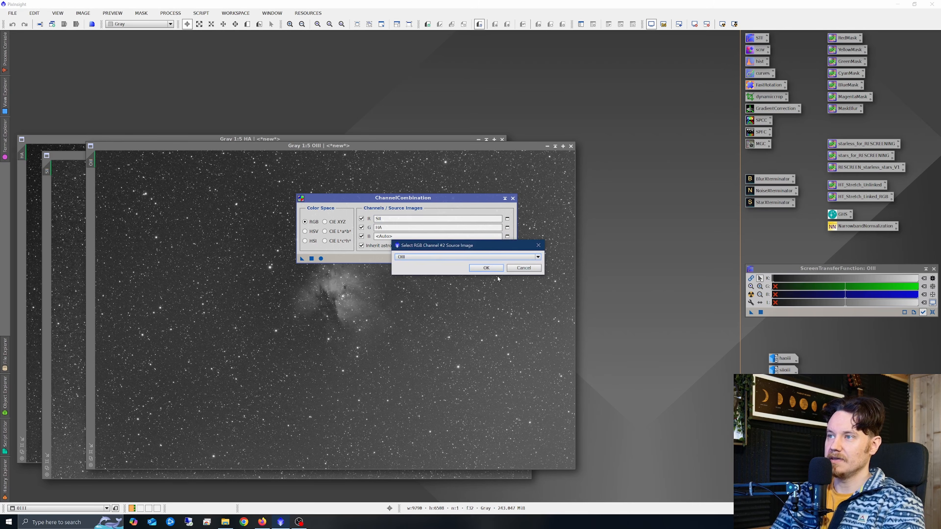
pyautogui.click(486, 268)
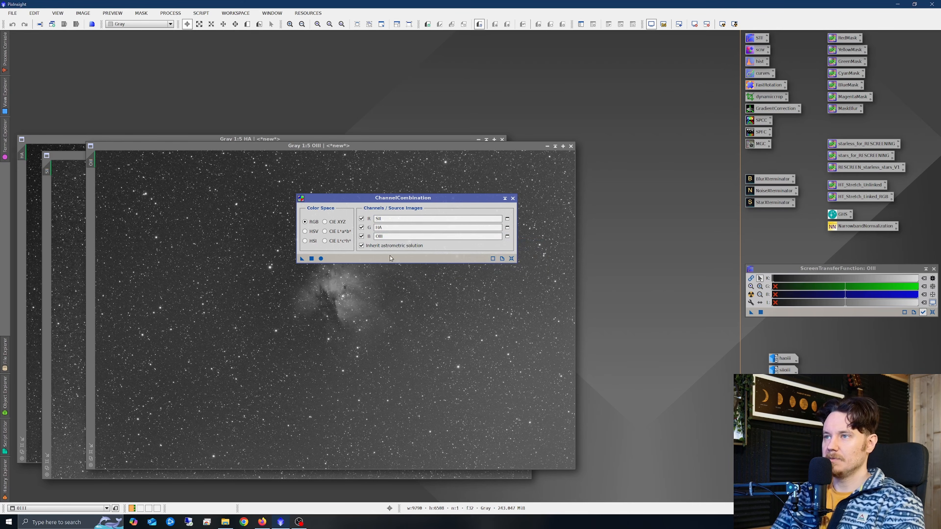
# Run ChannelCombination, close it, and auto-stretch the display of the combined RGB image.
pyautogui.click(321, 258)
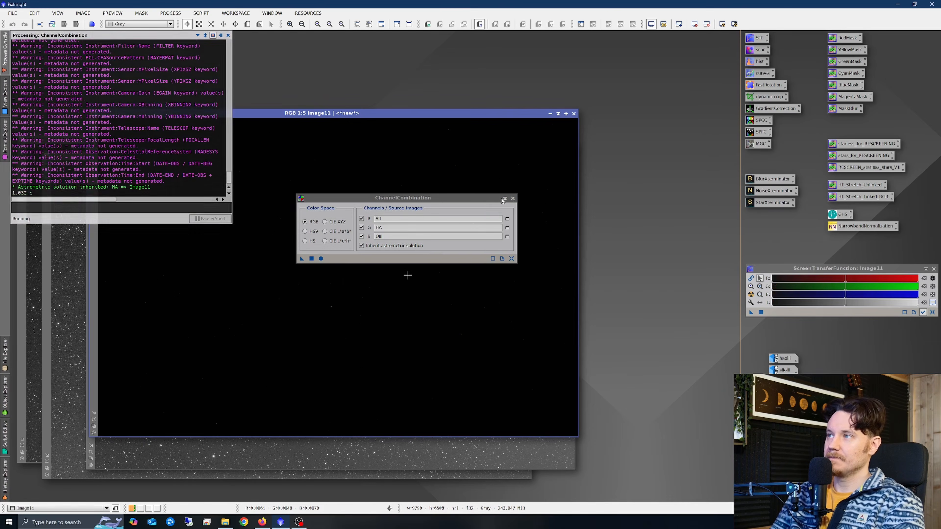
pyautogui.click(513, 198)
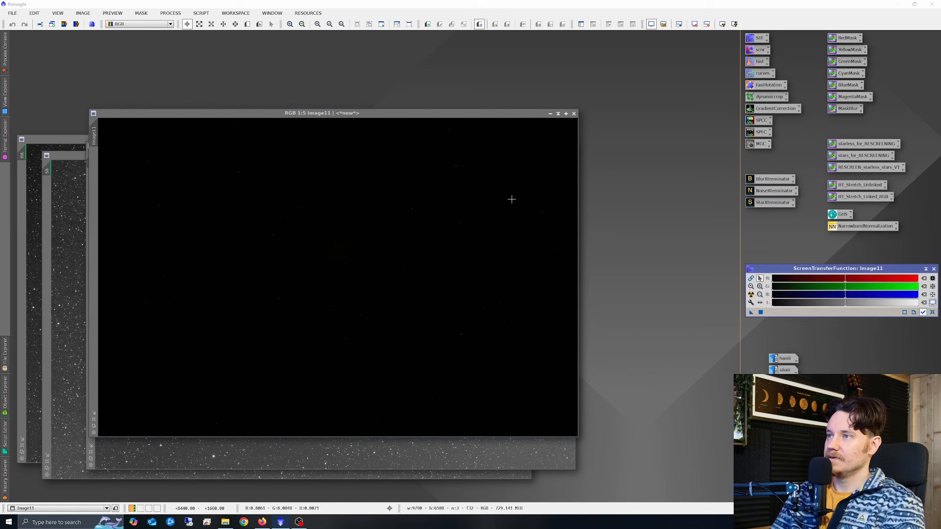
pyautogui.click(751, 295)
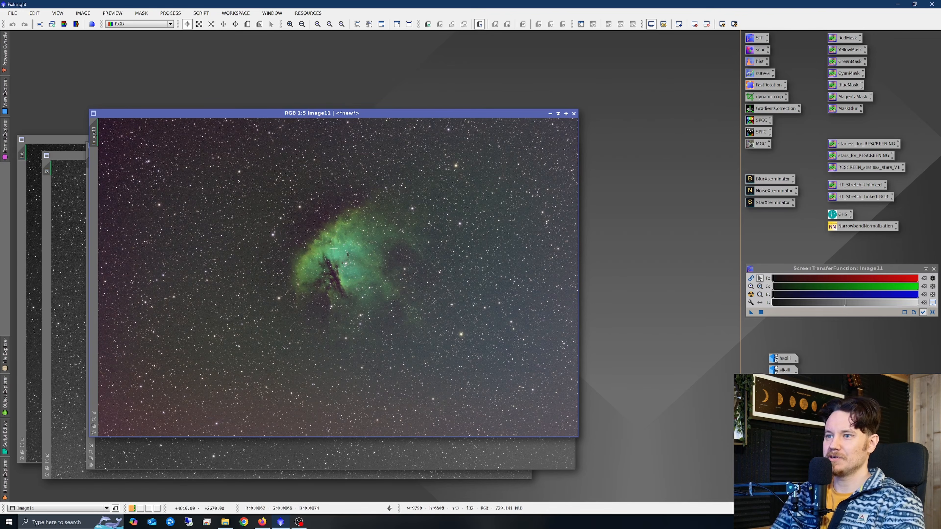
# Minimize the HA and SII images to icons and move the icons out of the way, bringing the RGB image forward.
pyautogui.moveTo(434, 114); pyautogui.dragTo(427, 185)
pyautogui.click(548, 146)
pyautogui.click(474, 140)
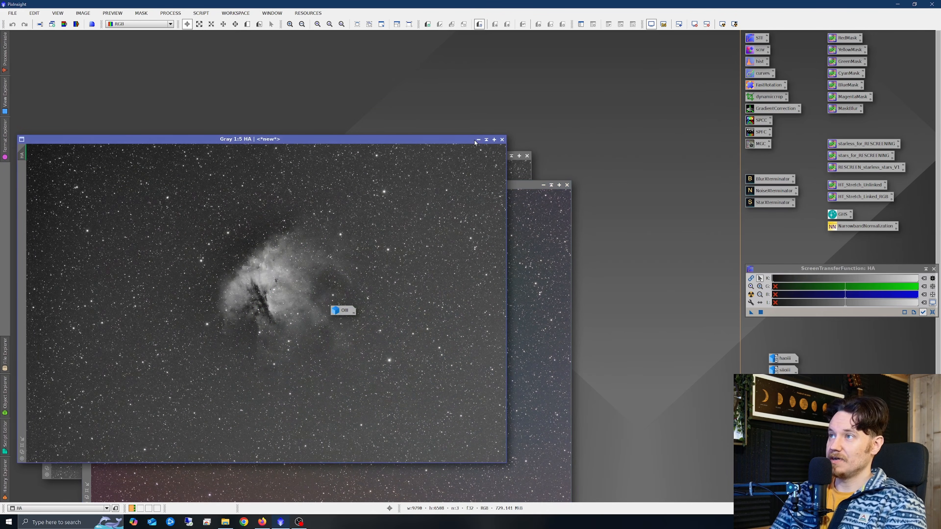
pyautogui.click(478, 140)
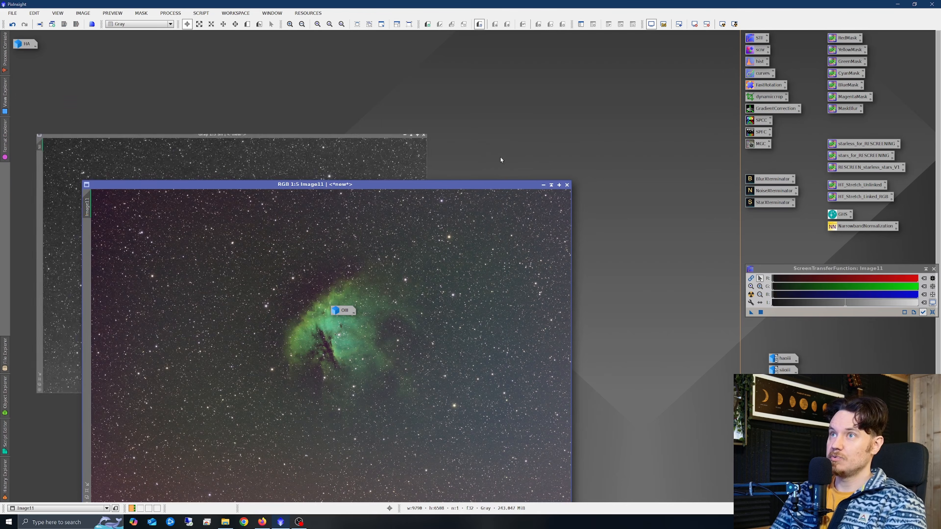
pyautogui.click(502, 156)
pyautogui.moveTo(25, 44); pyautogui.dragTo(782, 426)
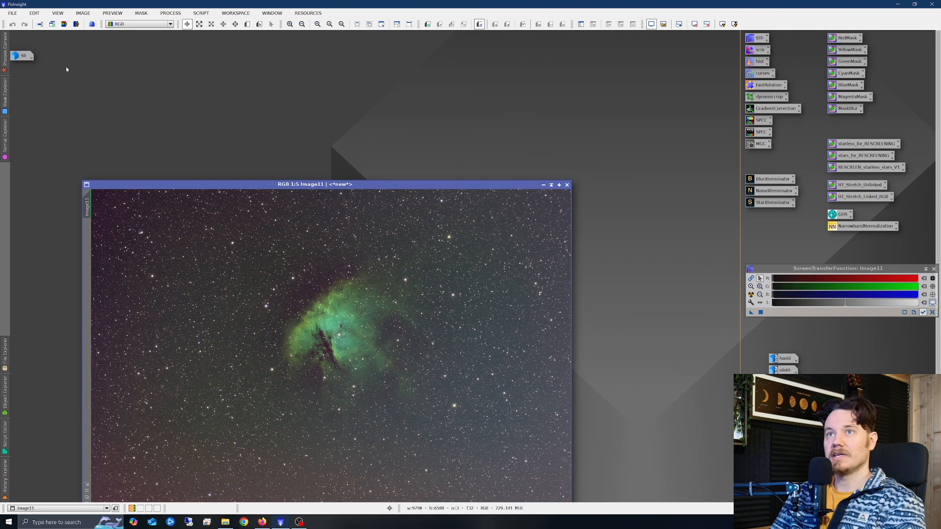
pyautogui.moveTo(23, 59); pyautogui.dragTo(782, 426)
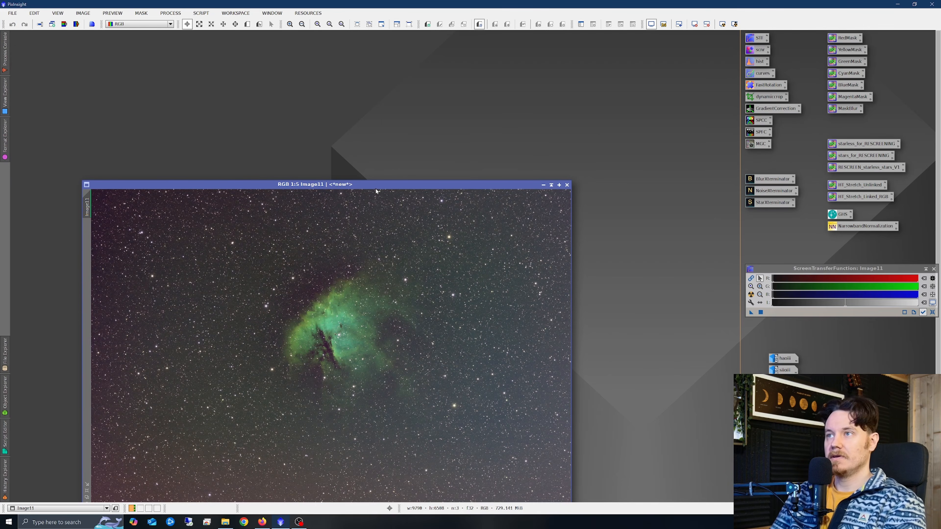
pyautogui.moveTo(379, 186); pyautogui.dragTo(399, 125)
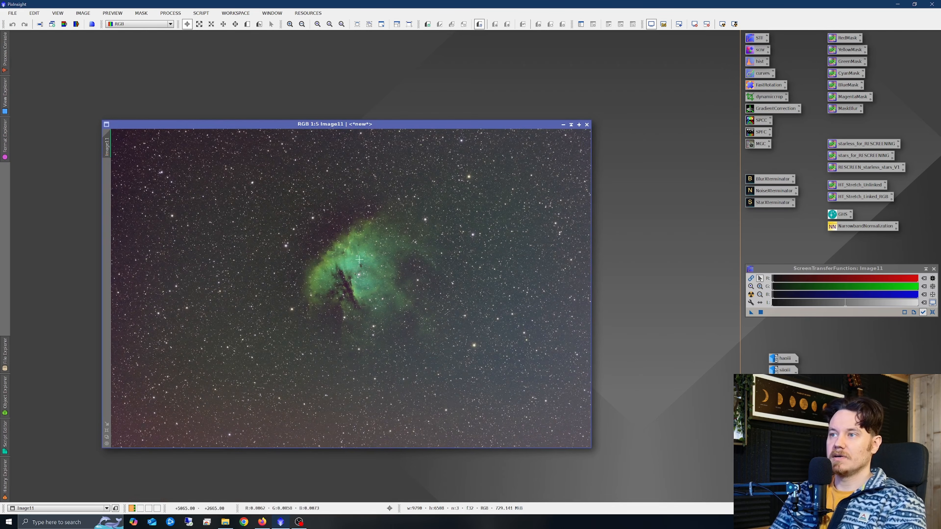
# Resample the RGB image Image11 to 50 percent of its size.
pyautogui.click(170, 13)
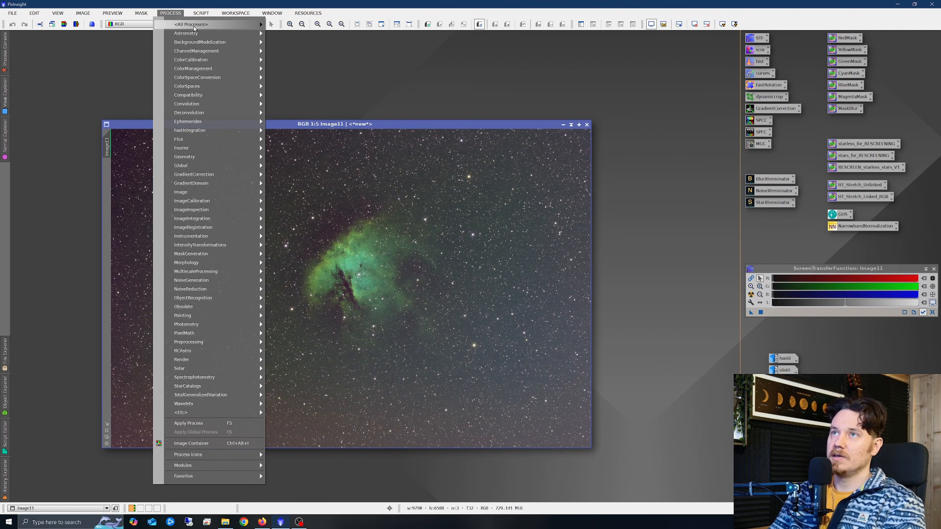
pyautogui.moveTo(191, 24)
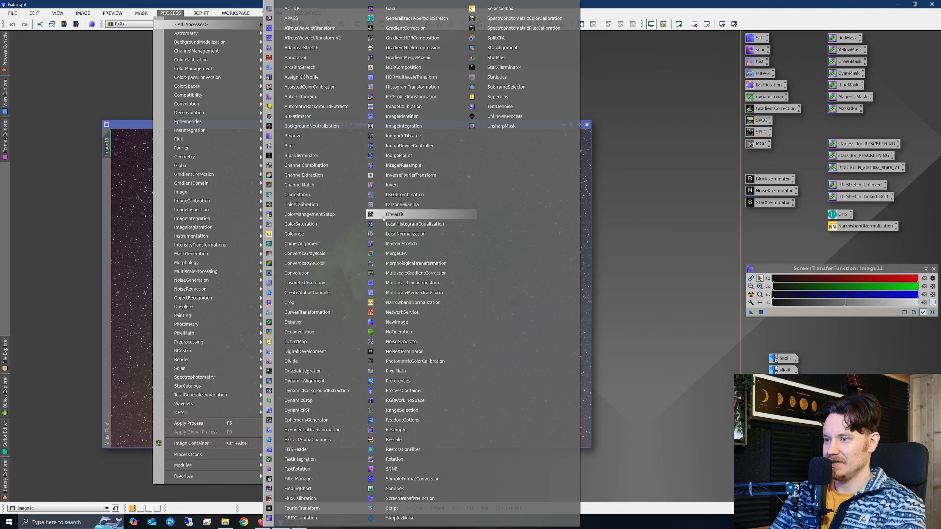
pyautogui.click(406, 430)
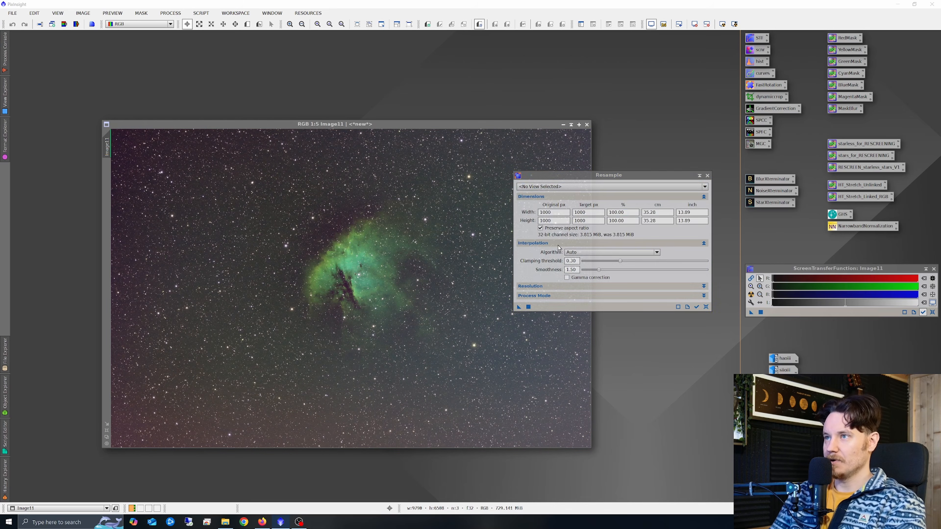
pyautogui.click(602, 190)
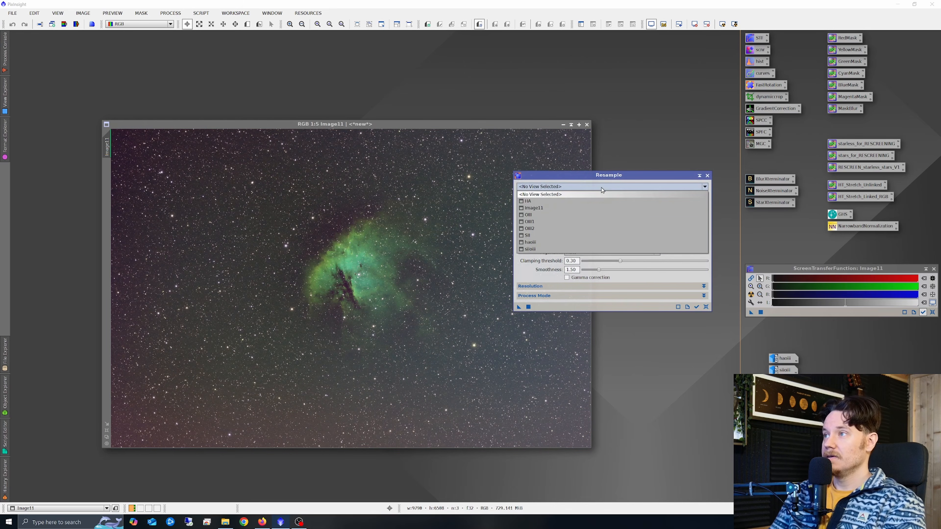
pyautogui.click(545, 208)
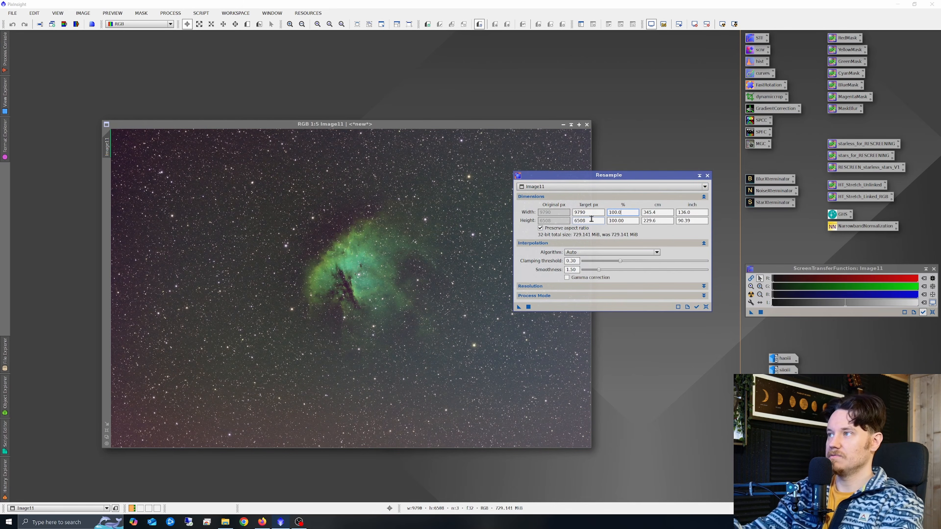
pyautogui.write('50')
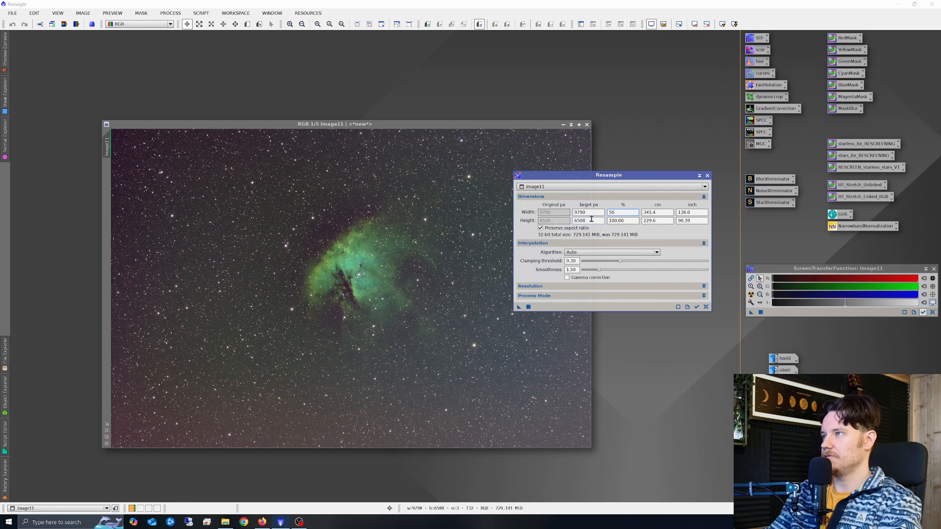
pyautogui.press('Return')
pyautogui.click(529, 307)
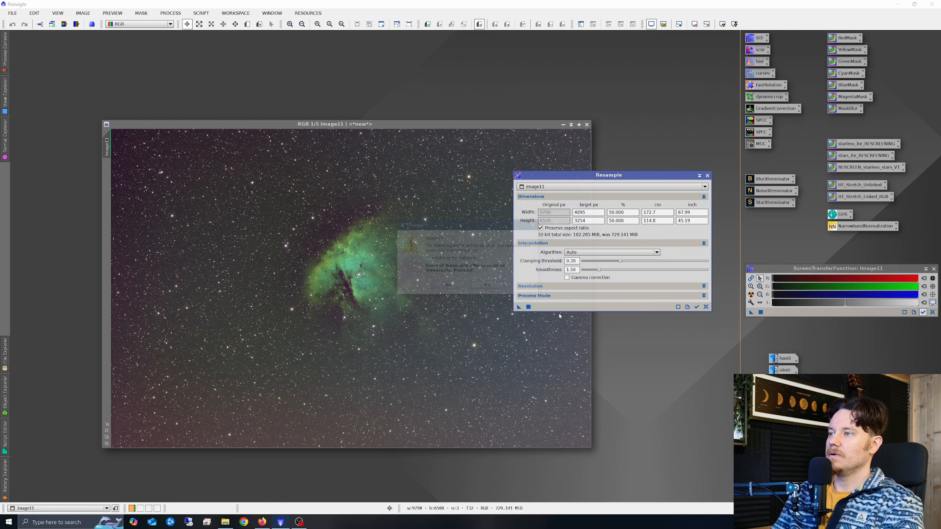
pyautogui.click(448, 288)
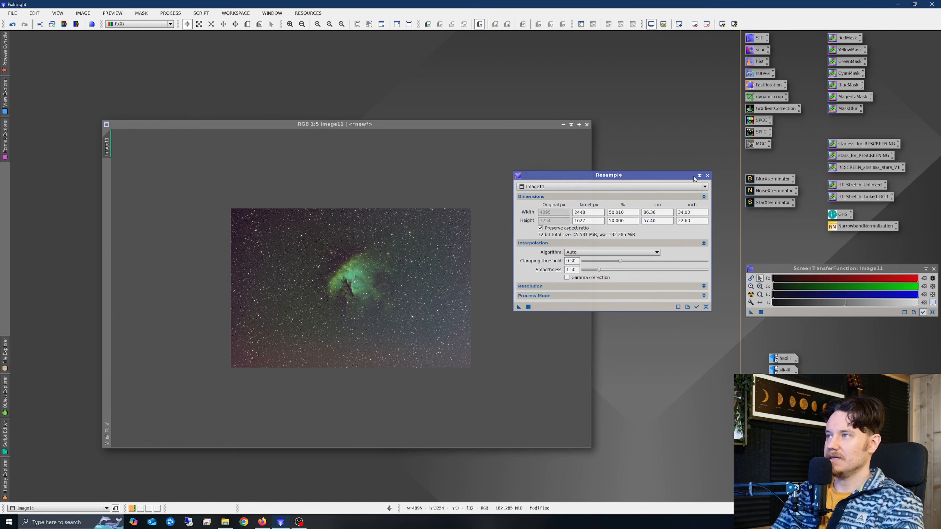
pyautogui.click(707, 176)
# Run the GraXpert script on the RGB image with Subtraction correction to remove gradients.
pyautogui.scroll(5, 341, 254)
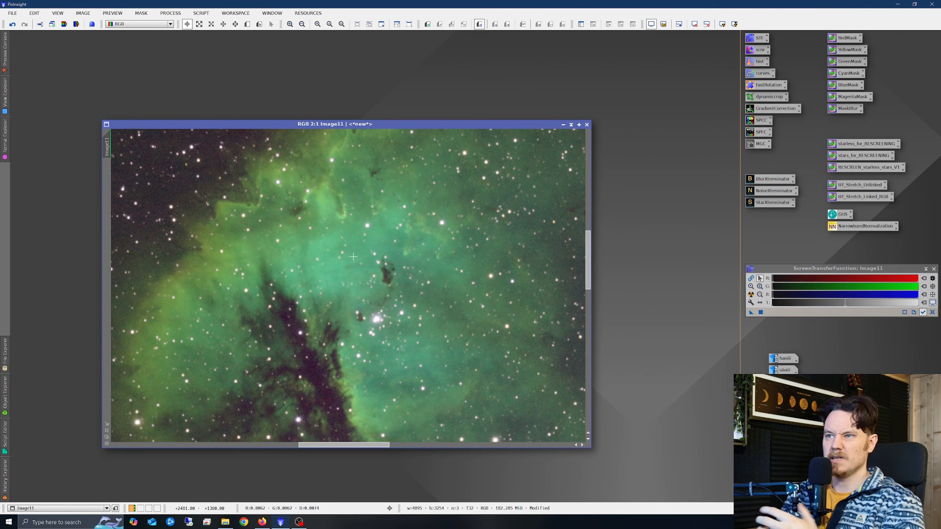
pyautogui.scroll(-2, 353, 256)
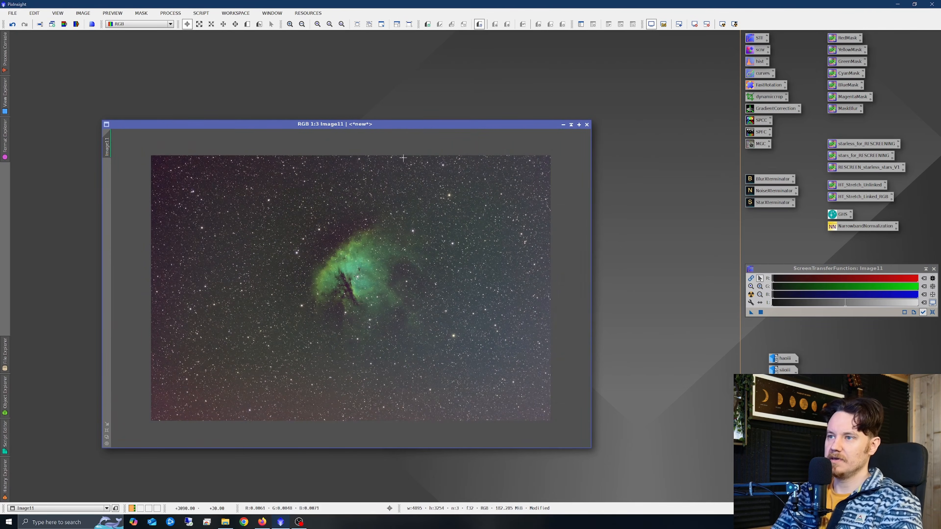
pyautogui.moveTo(417, 125); pyautogui.dragTo(391, 115)
pyautogui.click(203, 13)
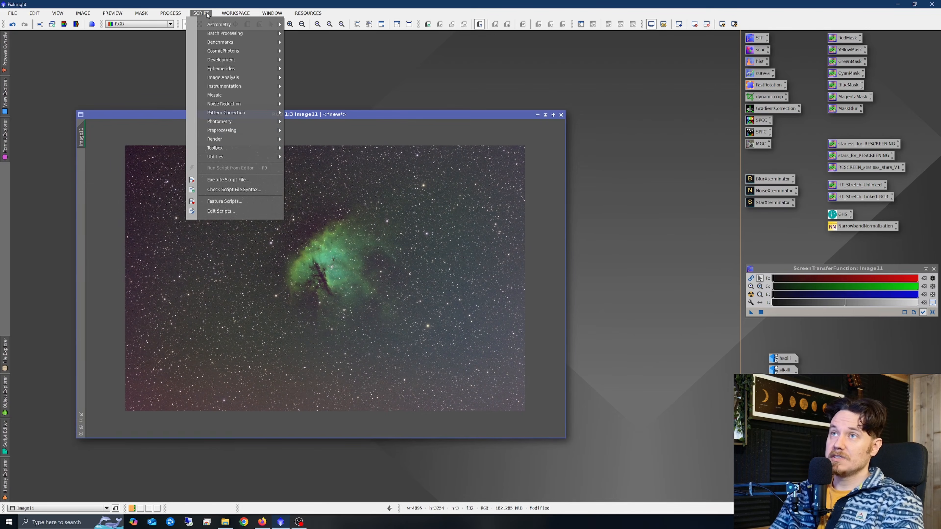
pyautogui.moveTo(240, 147)
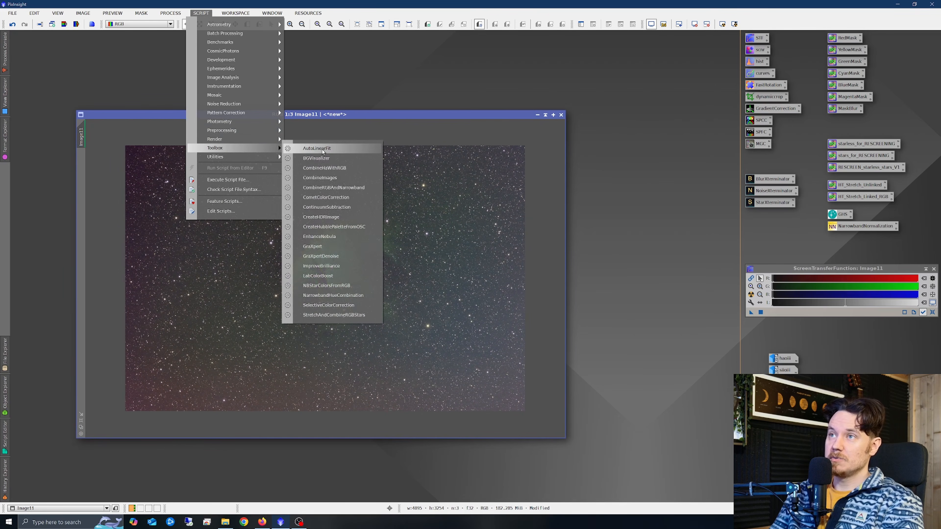
pyautogui.click(319, 247)
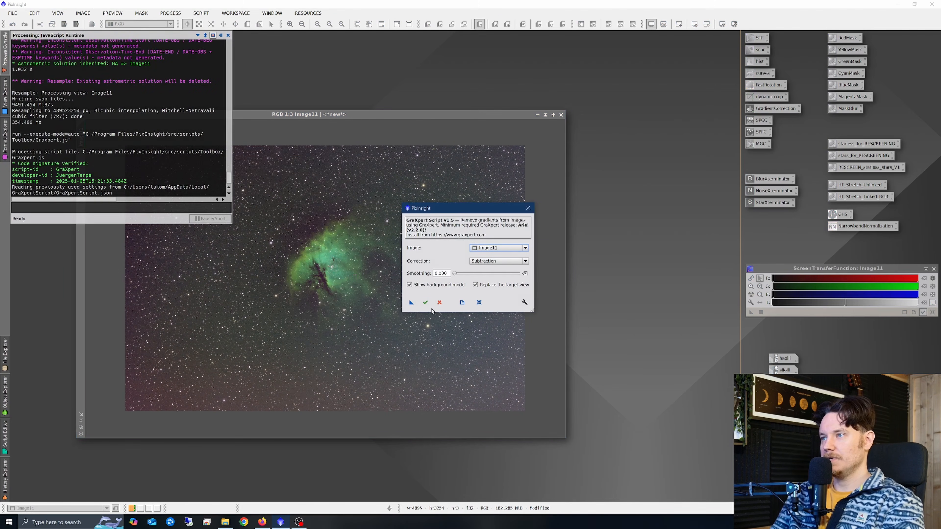
pyautogui.click(425, 303)
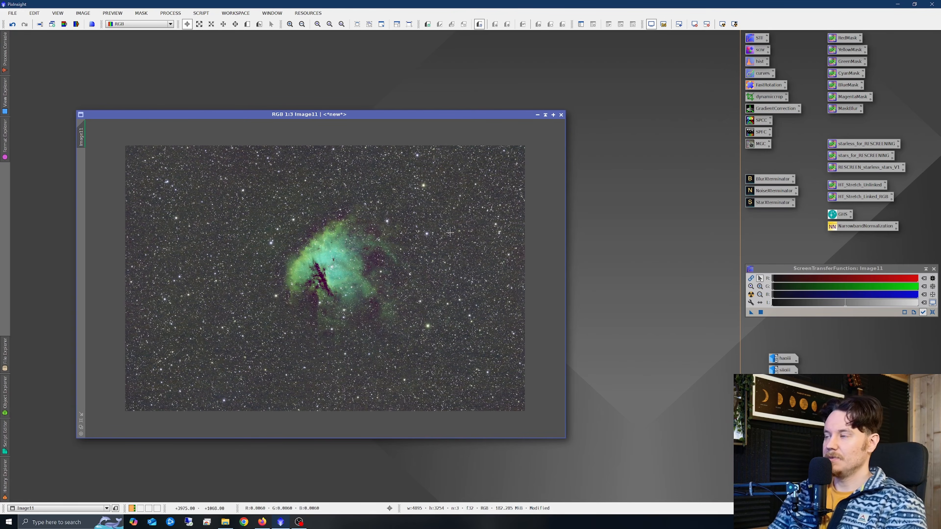
# Reset and reapply the automatic screen stretch to the RGB image.
pyautogui.click(935, 314)
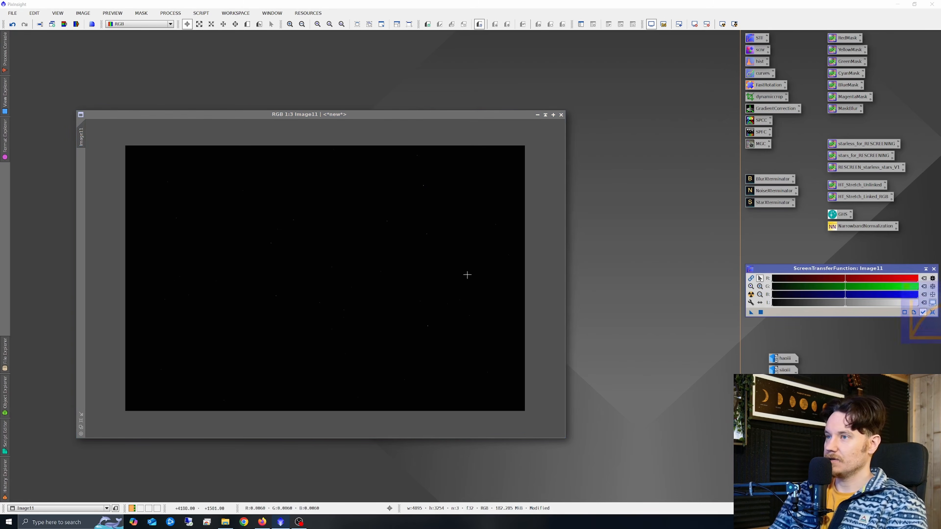
pyautogui.click(751, 296)
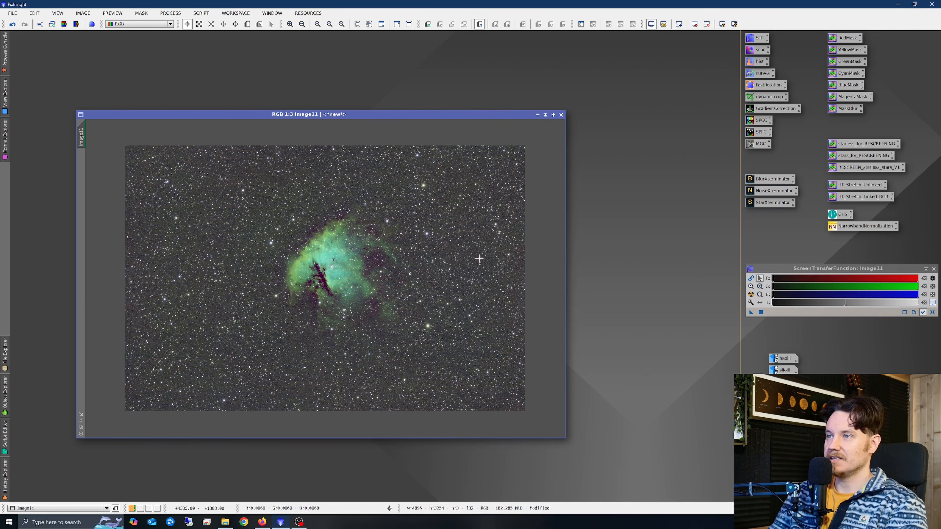
# Apply BlurXTerminator to the RGB image with Sharpen Stars 0.50 and Sharpen Nonstellar 0.50.
pyautogui.doubleClick(769, 180)
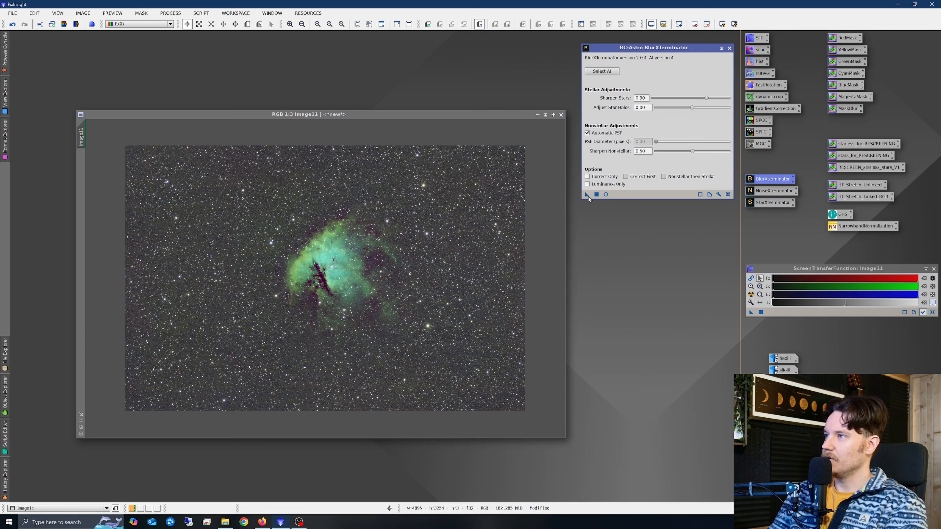
pyautogui.moveTo(588, 194); pyautogui.dragTo(351, 268)
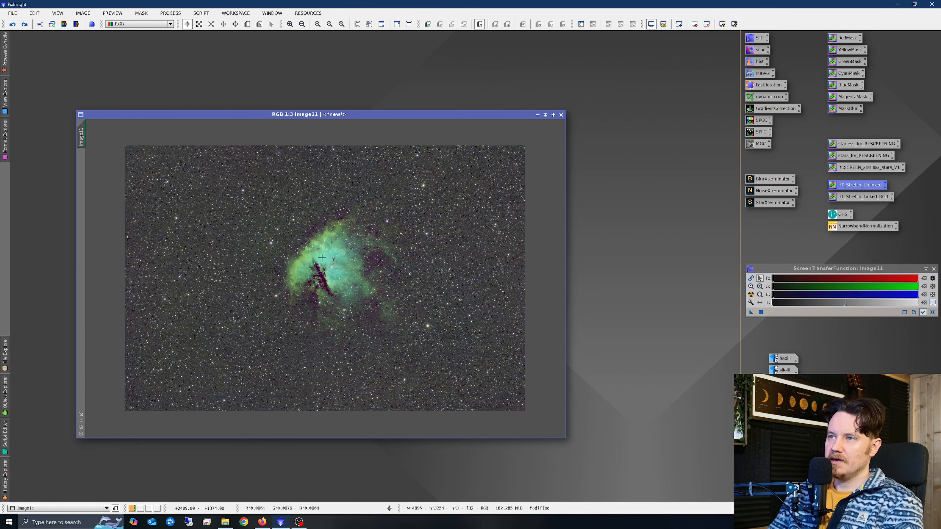
pyautogui.scroll(2, 322, 257)
pyautogui.scroll(-2, 338, 262)
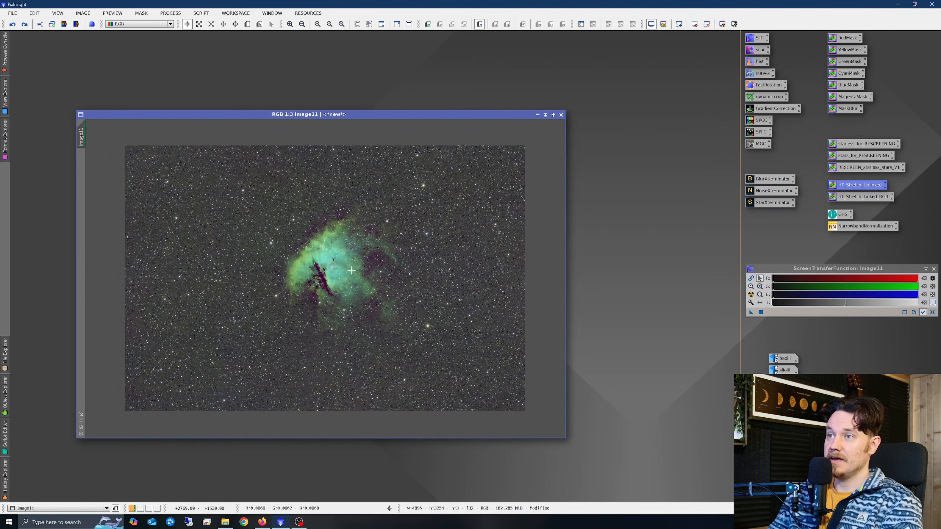
pyautogui.scroll(3, 280, 233)
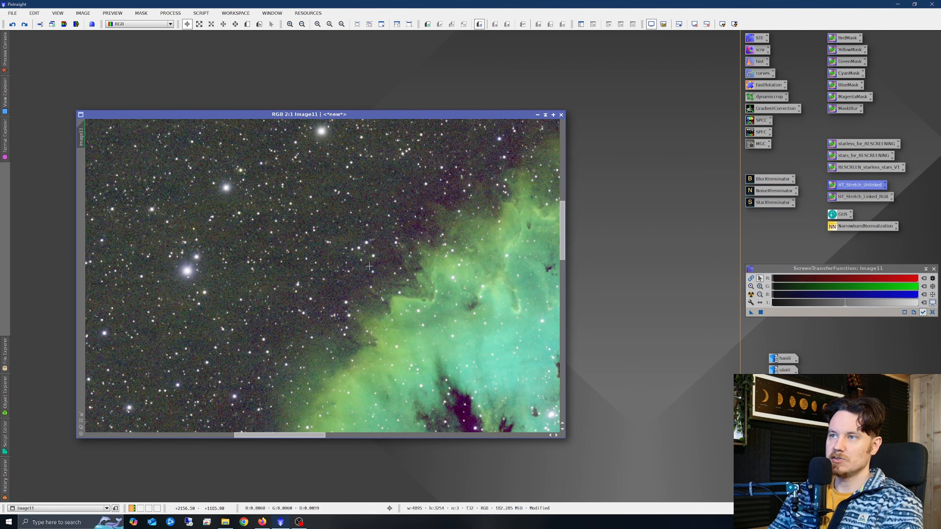
pyautogui.scroll(-3, 385, 279)
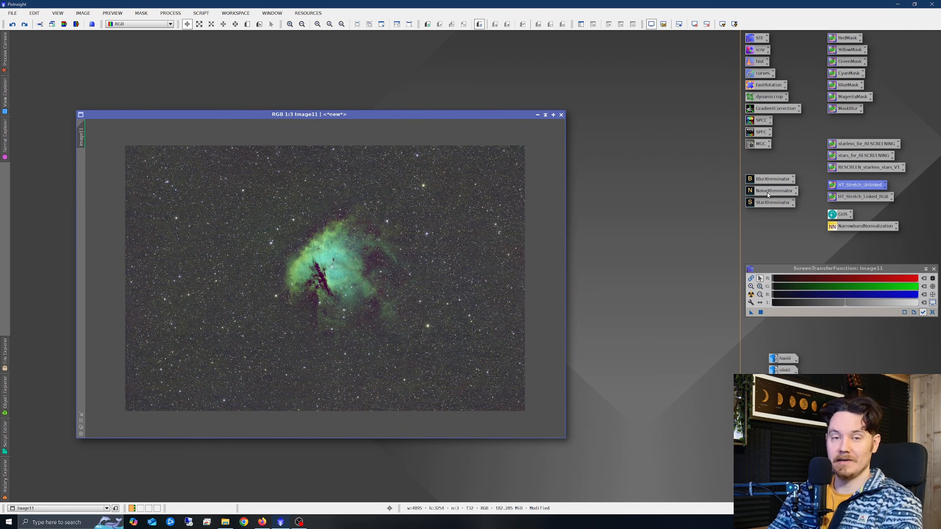
# Clear the screen stretch and apply the HT_Stretch_Unlinked process icon to the RGB image.
pyautogui.click(930, 313)
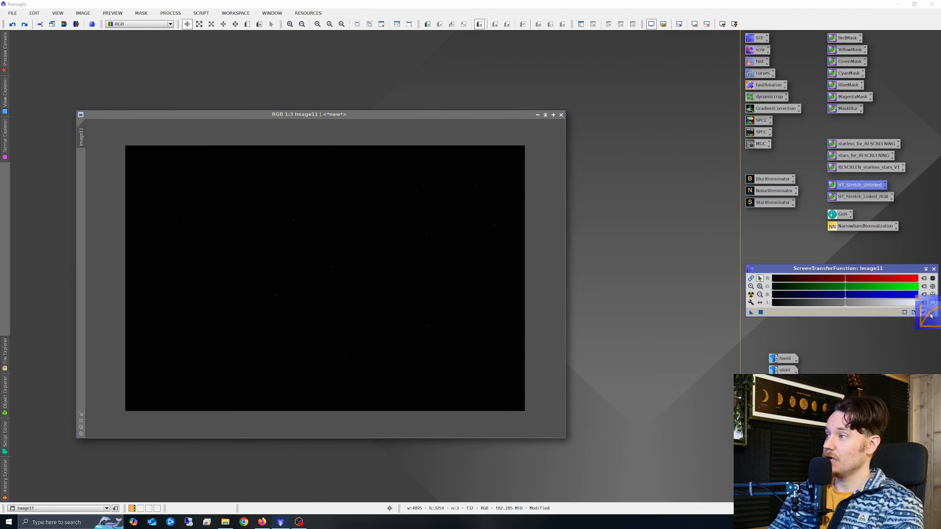
pyautogui.moveTo(849, 187); pyautogui.dragTo(326, 255)
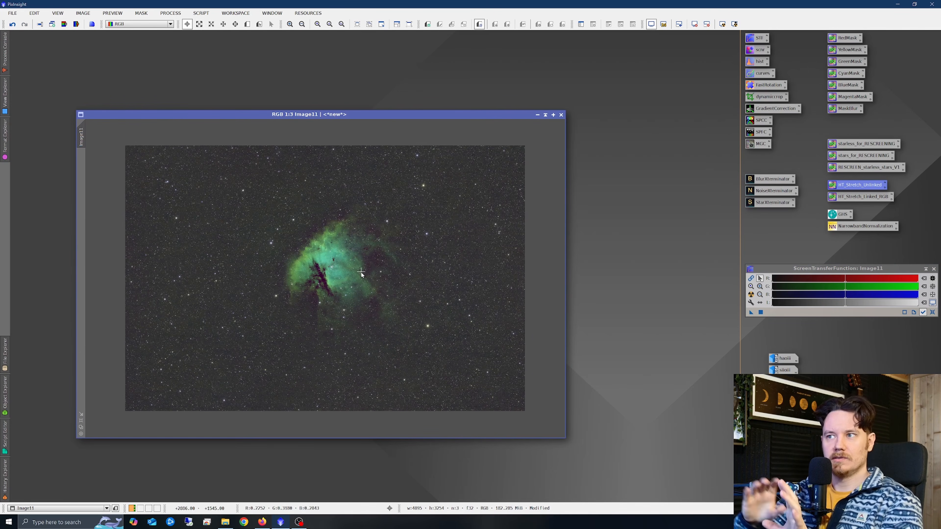
# Apply NoiseXTerminator to the RGB image with Denoise 0.90 and Iterations 2.
pyautogui.doubleClick(764, 192)
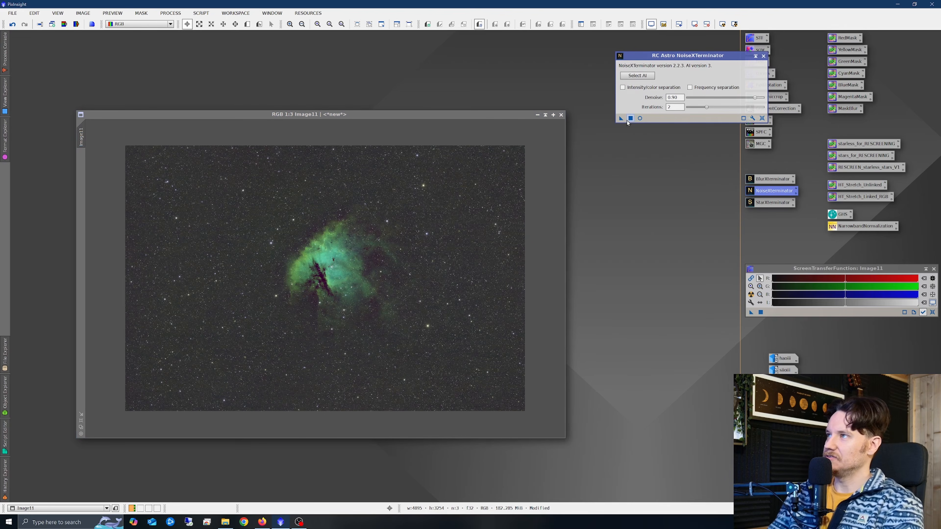
pyautogui.moveTo(622, 118); pyautogui.dragTo(375, 243)
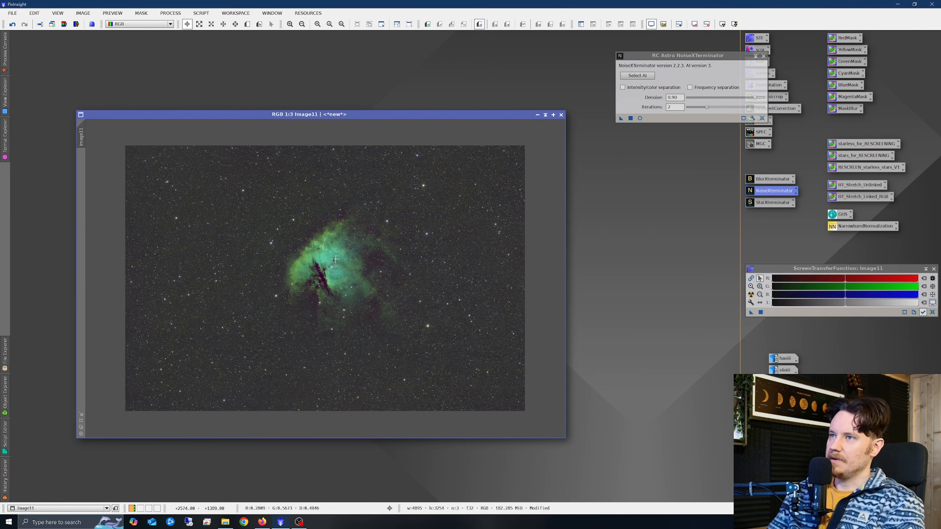
# Zoom in and out across the denoised RGB image to inspect the nebula and star detail.
pyautogui.scroll(3, 329, 265)
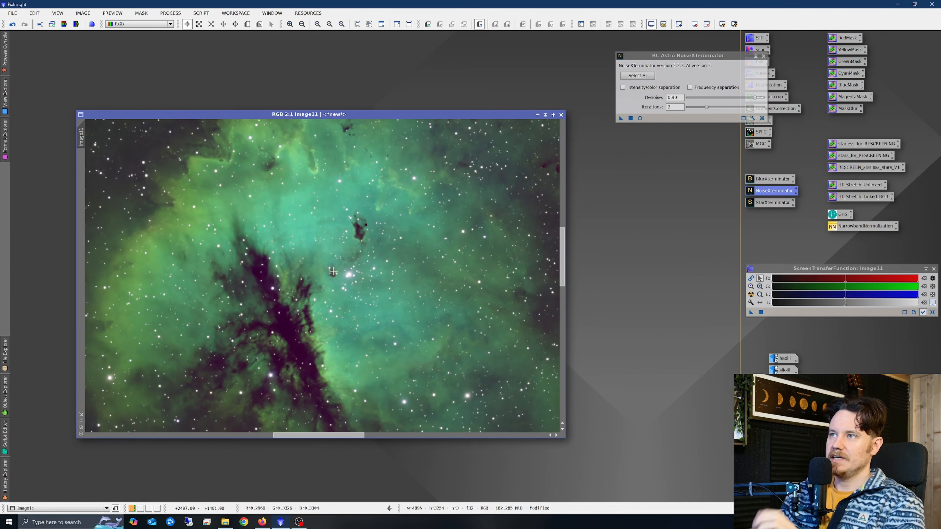
pyautogui.scroll(-1, 332, 271)
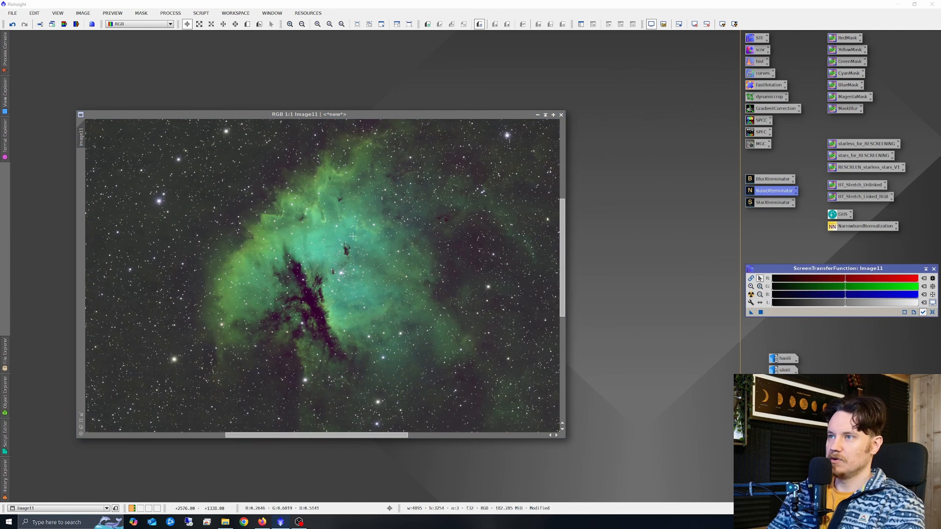
pyautogui.scroll(-1, 321, 283)
pyautogui.scroll(-1, 321, 284)
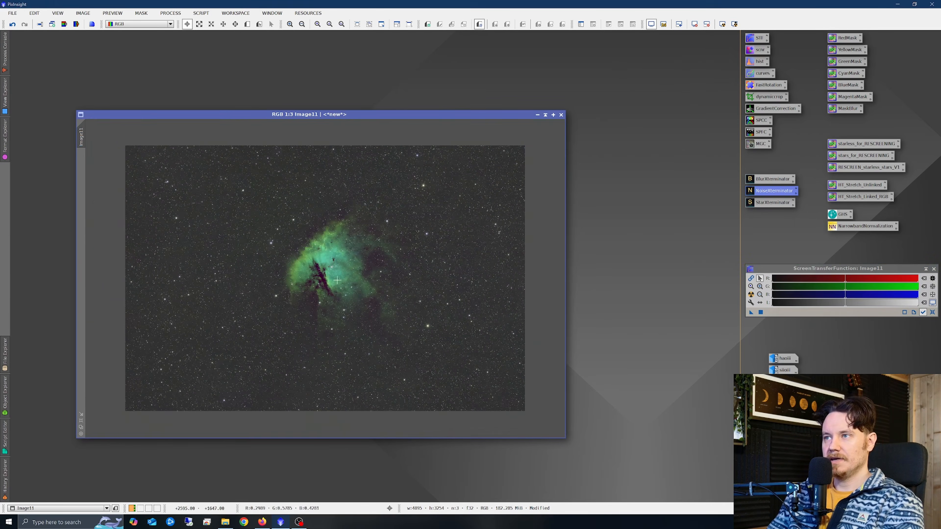
pyautogui.scroll(1, 334, 278)
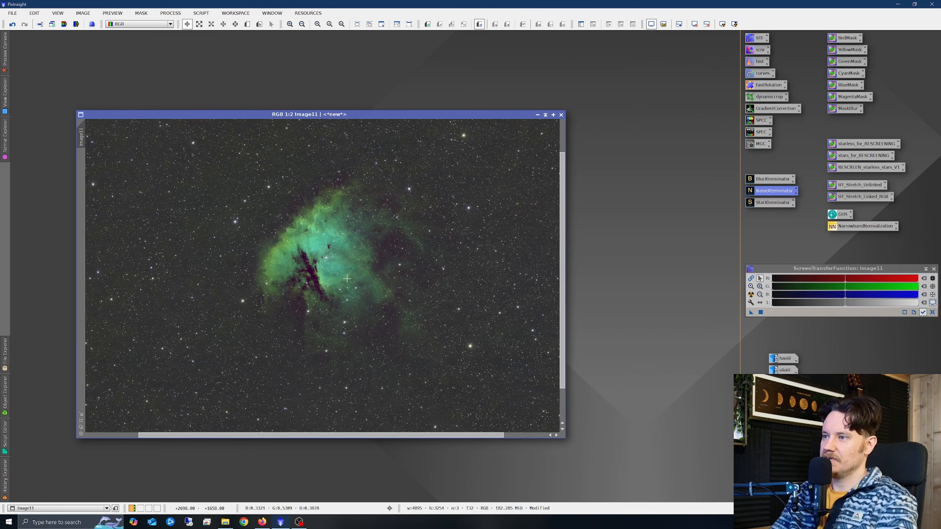
pyautogui.scroll(-1, 347, 278)
pyautogui.scroll(1, 329, 273)
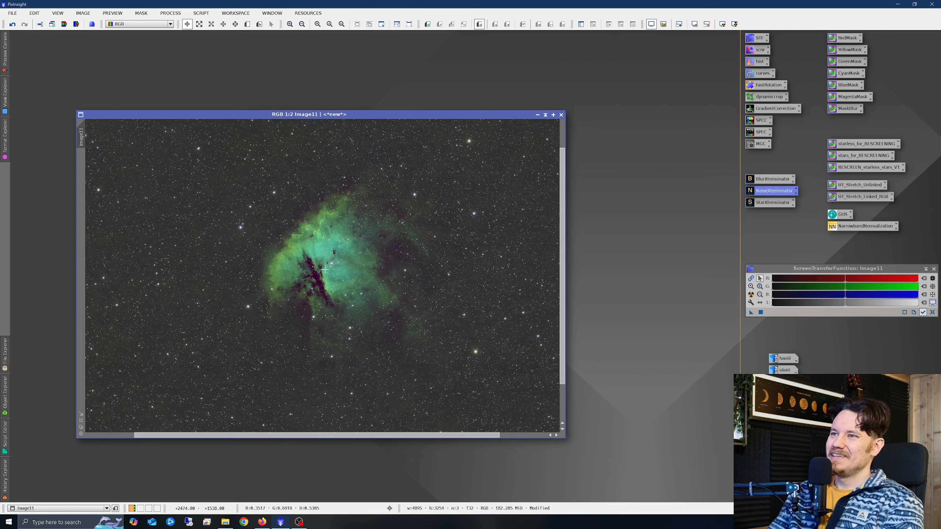
pyautogui.scroll(1, 325, 263)
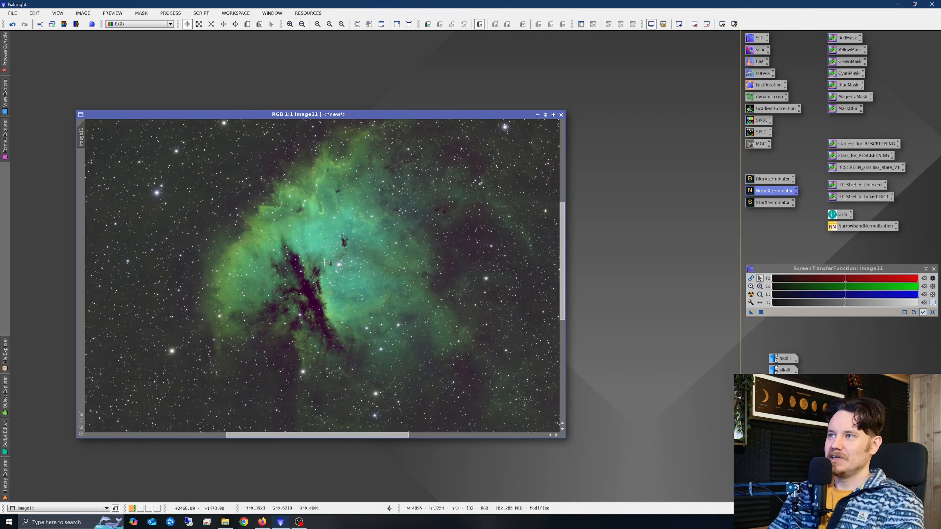
pyautogui.scroll(-1, 330, 263)
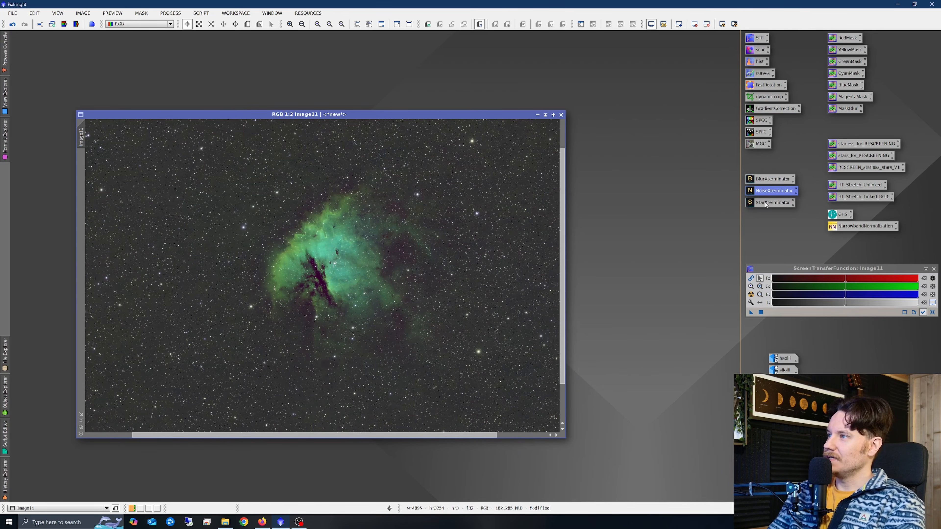
pyautogui.scroll(3, 318, 232)
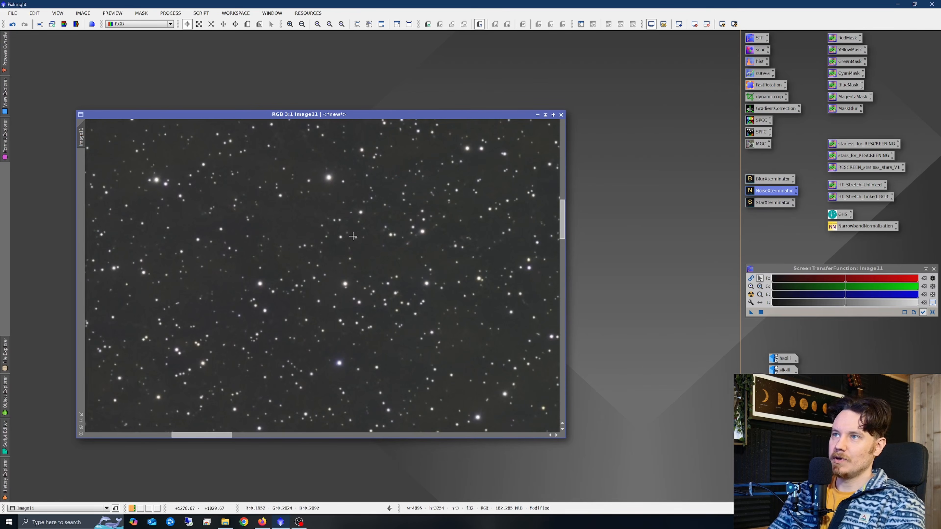
pyautogui.scroll(-2, 352, 236)
pyautogui.click(211, 24)
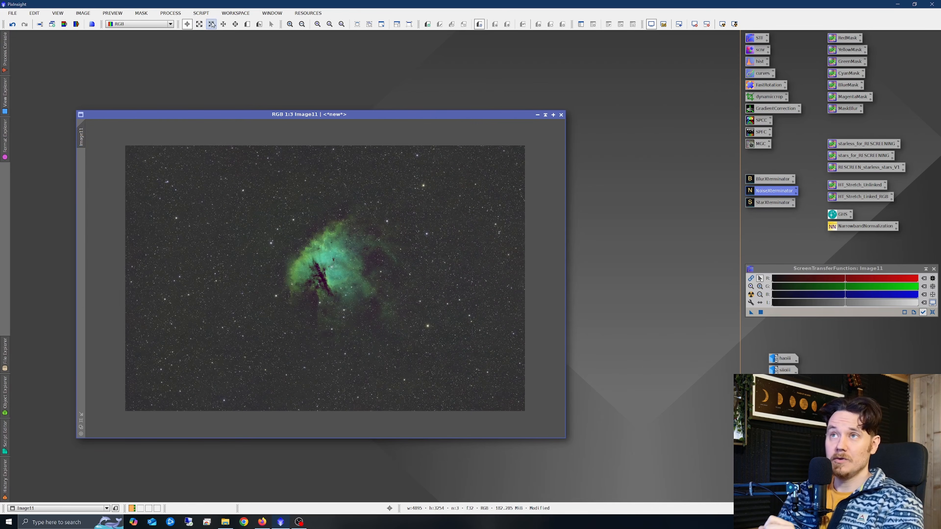
# Run the CorrectMagentaStars utility script on the RGB image and inspect the stars up close.
pyautogui.click(204, 13)
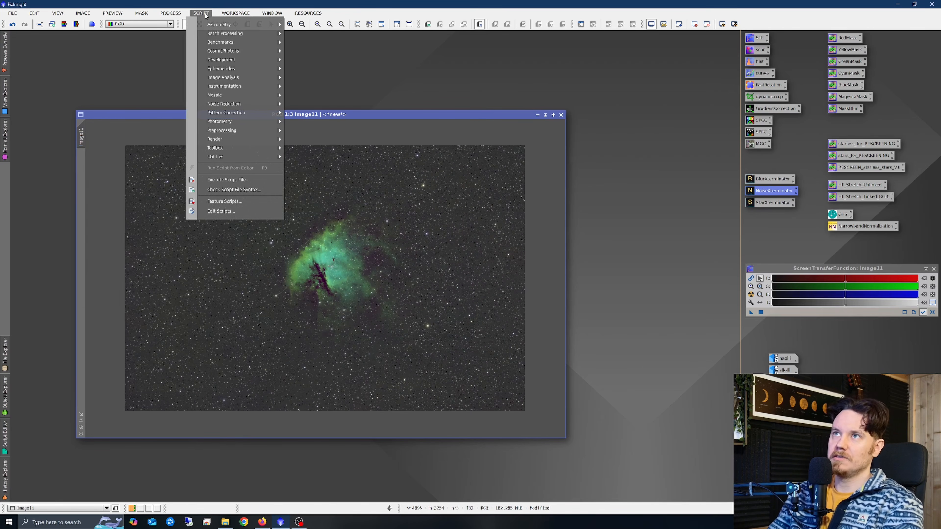
pyautogui.moveTo(238, 156)
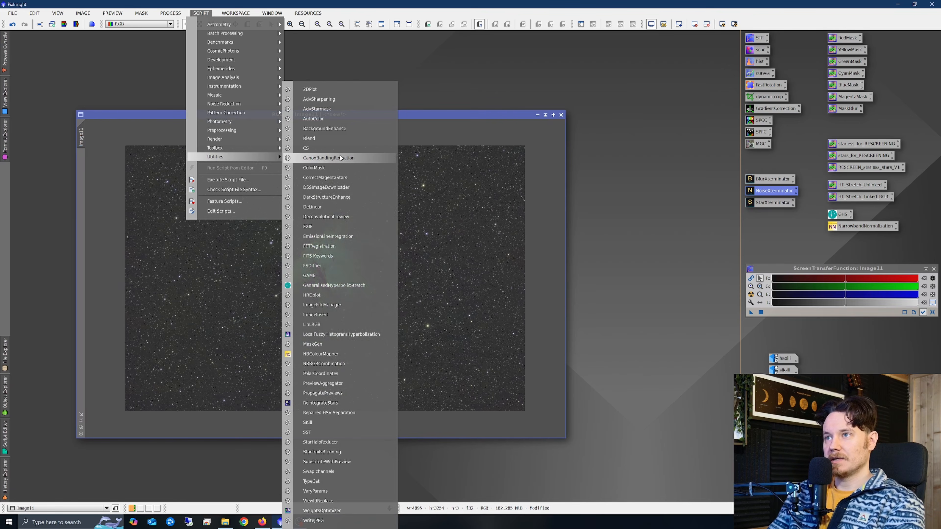
pyautogui.click(325, 177)
pyautogui.click(488, 315)
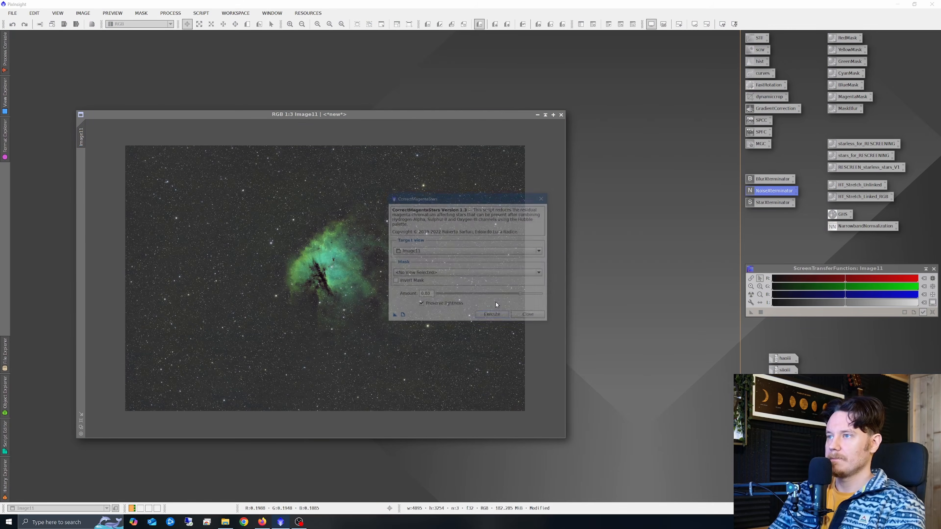
pyautogui.click(544, 199)
pyautogui.scroll(4, 211, 249)
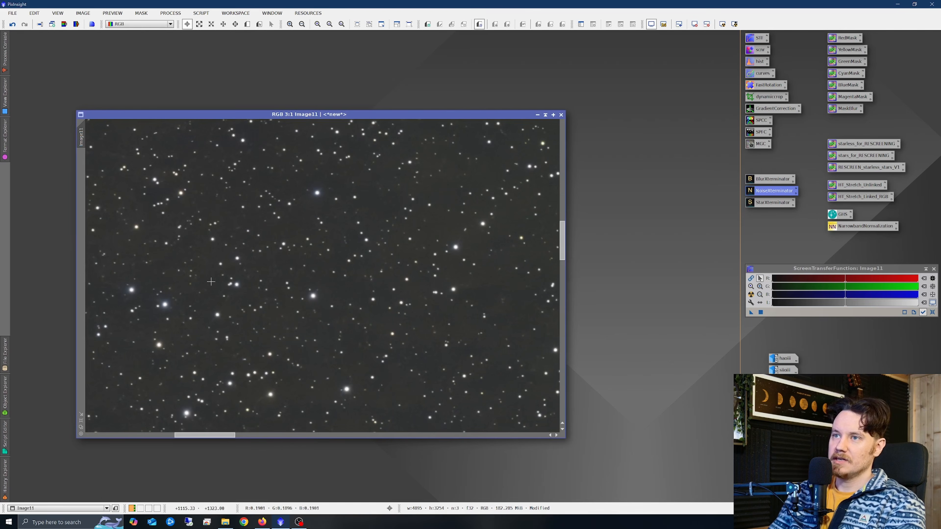
pyautogui.rightClick(324, 237)
pyautogui.click(325, 190)
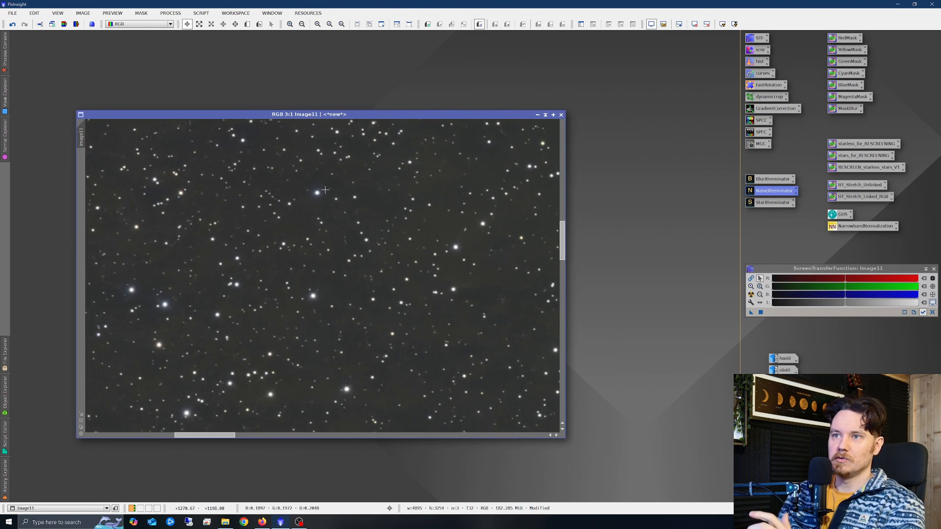
pyautogui.scroll(-4, 325, 311)
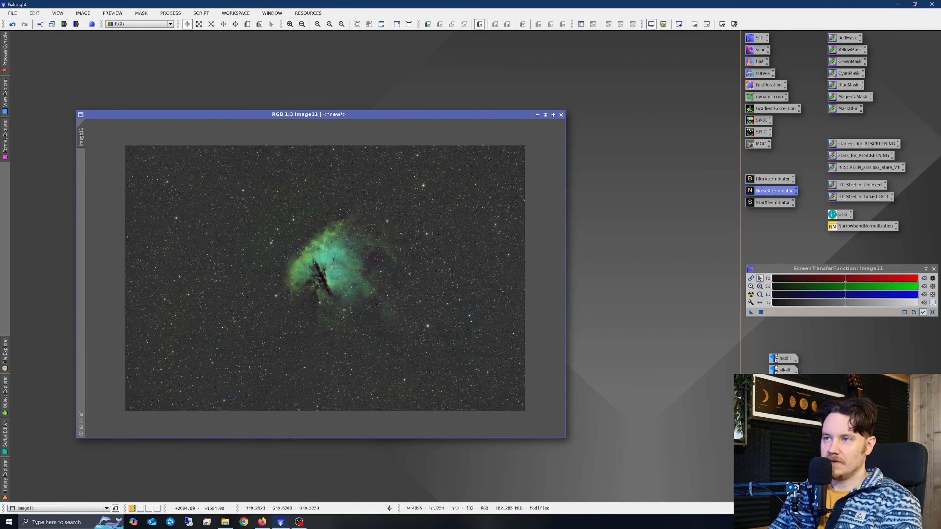
# Remove the stars from the RGB image with StarXTerminator, generating a separate stars image.
pyautogui.doubleClick(760, 203)
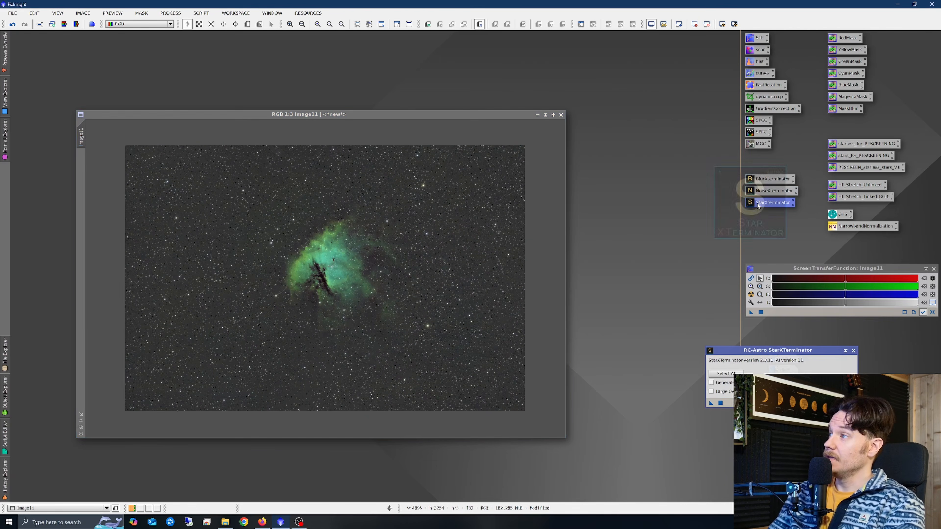
pyautogui.click(712, 383)
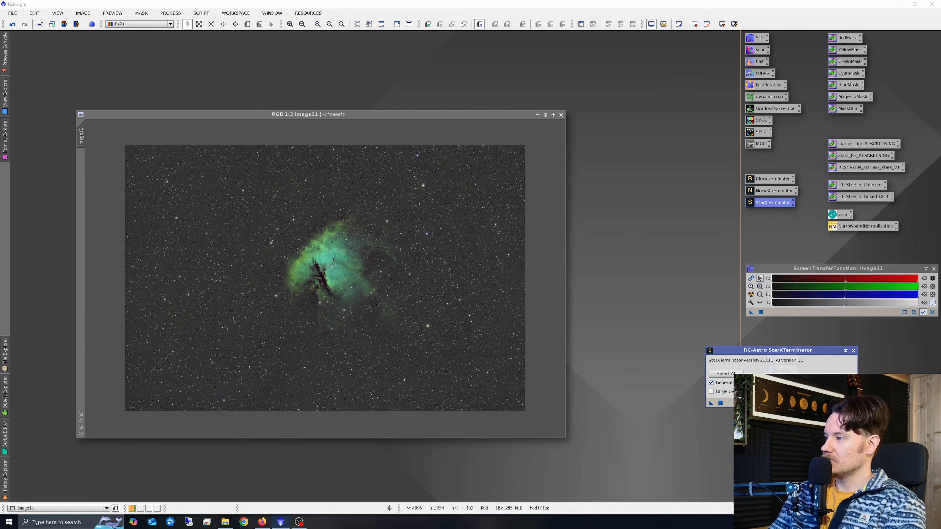
pyautogui.click(711, 403)
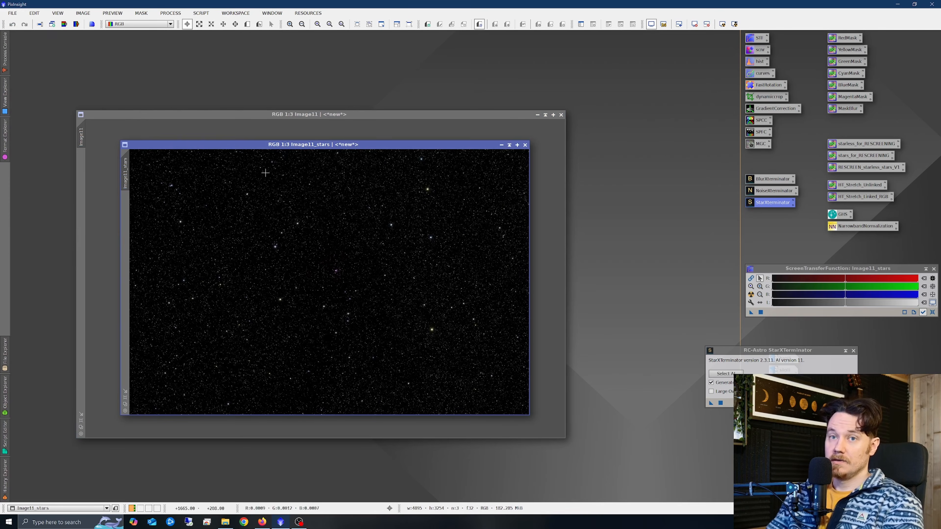
pyautogui.moveTo(363, 148); pyautogui.dragTo(570, 444)
pyautogui.moveTo(394, 115); pyautogui.dragTo(405, 102)
# Open NarrowbandNormalization with a real-time preview on the starless image and set the palette to SHO.
pyautogui.scroll(2, 349, 245)
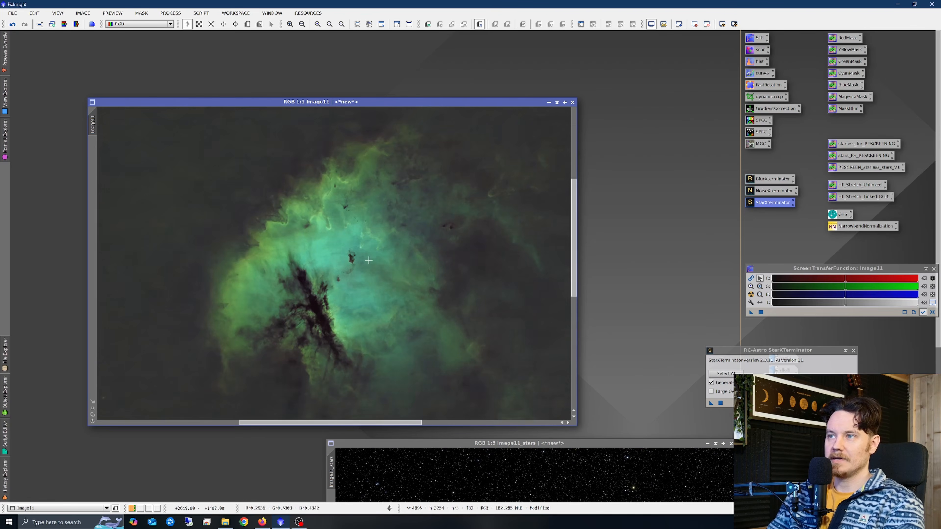
pyautogui.scroll(-1, 369, 261)
pyautogui.scroll(1, 370, 269)
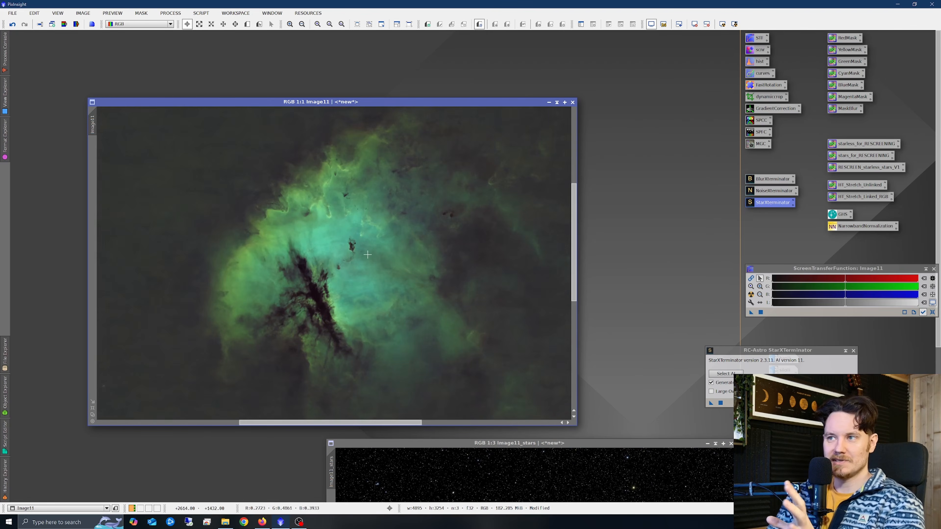
pyautogui.scroll(-1, 384, 260)
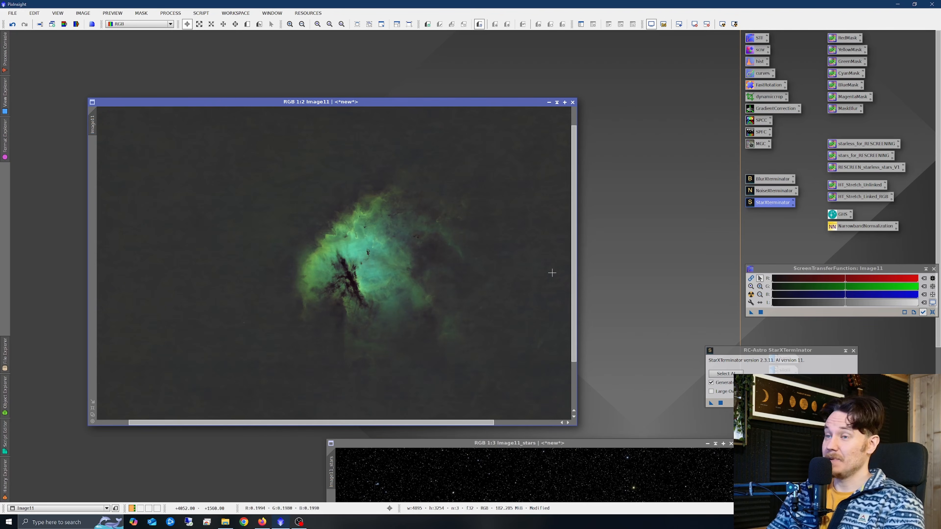
pyautogui.doubleClick(859, 226)
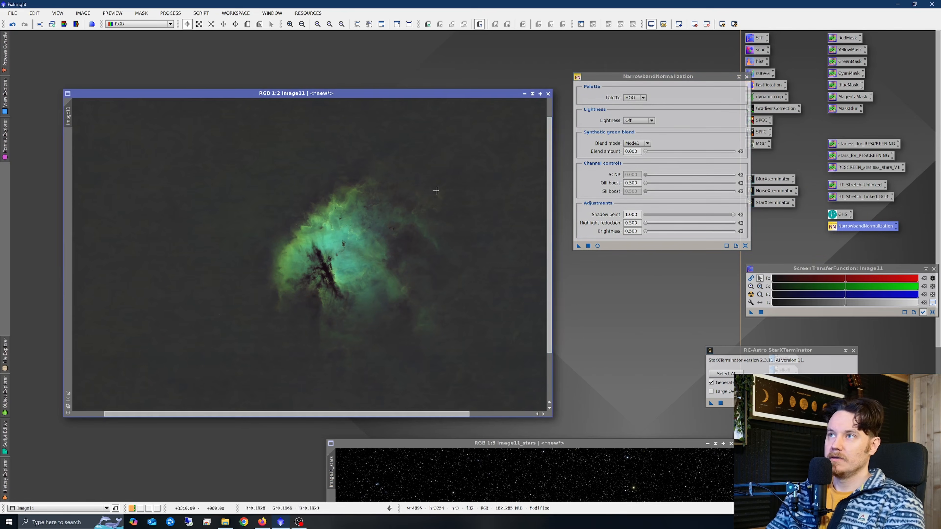
pyautogui.click(597, 246)
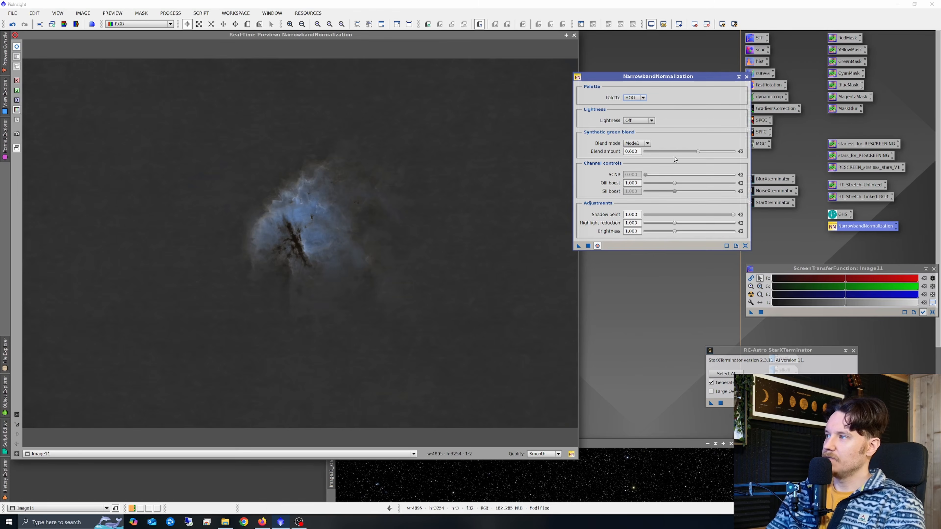
pyautogui.click(635, 98)
pyautogui.click(638, 113)
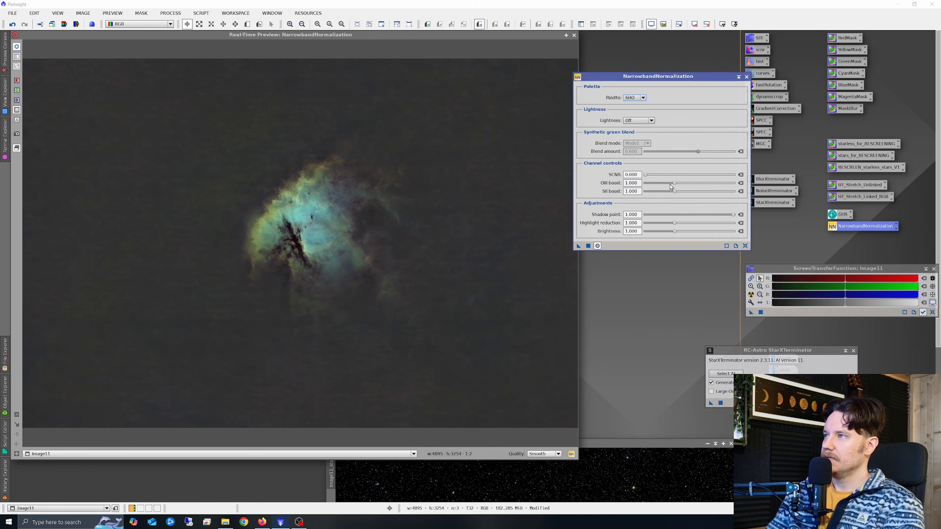
# Set SCNR to 0.503, OIII boost to 1.170 and SII boost to 1.460.
pyautogui.moveTo(647, 177); pyautogui.dragTo(690, 178)
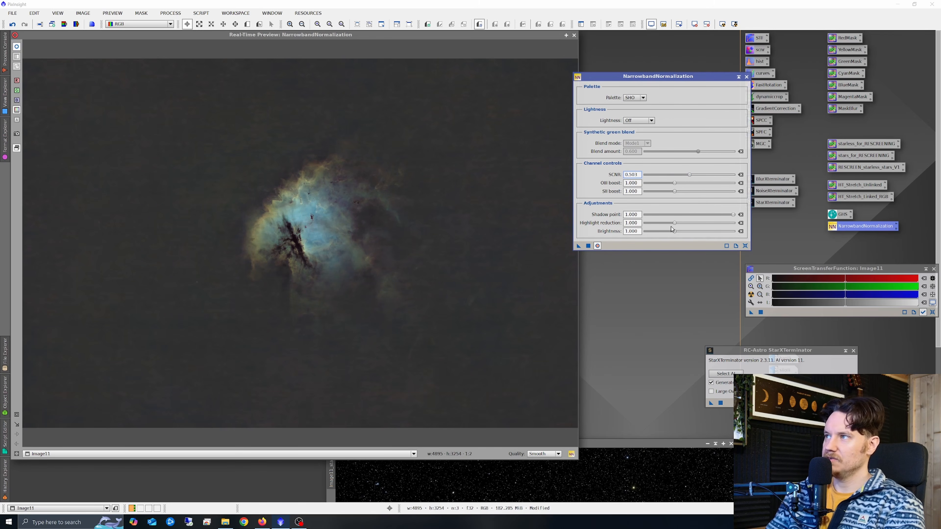
pyautogui.moveTo(676, 185); pyautogui.dragTo(688, 186)
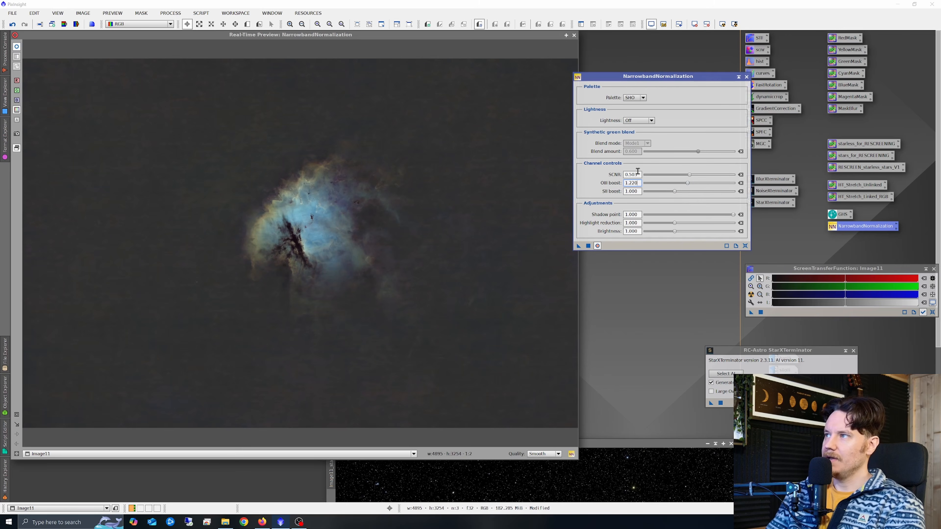
pyautogui.moveTo(688, 184)
pyautogui.mouseDown()
pyautogui.moveTo(676, 193)
pyautogui.moveTo(702, 192)
pyautogui.mouseUp()
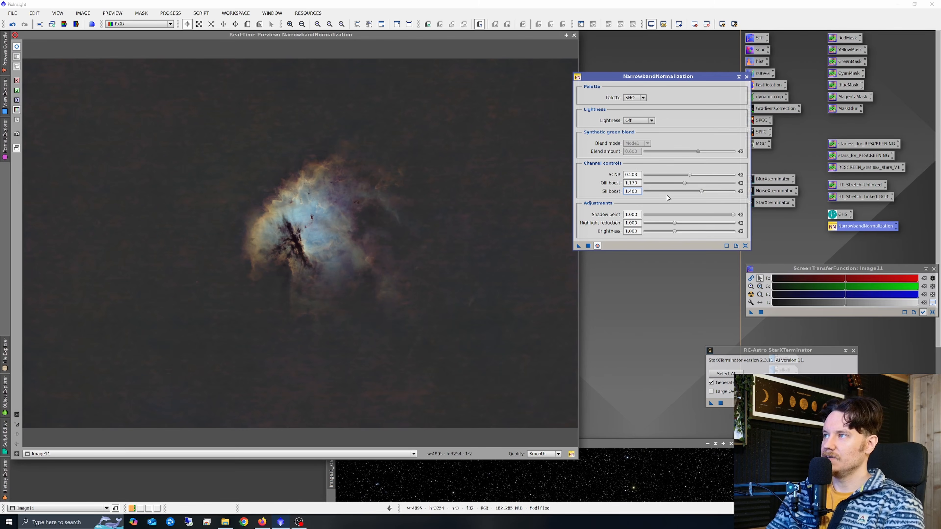
# Set the NarrowbandNormalization Lightness option to Ha.
pyautogui.click(639, 121)
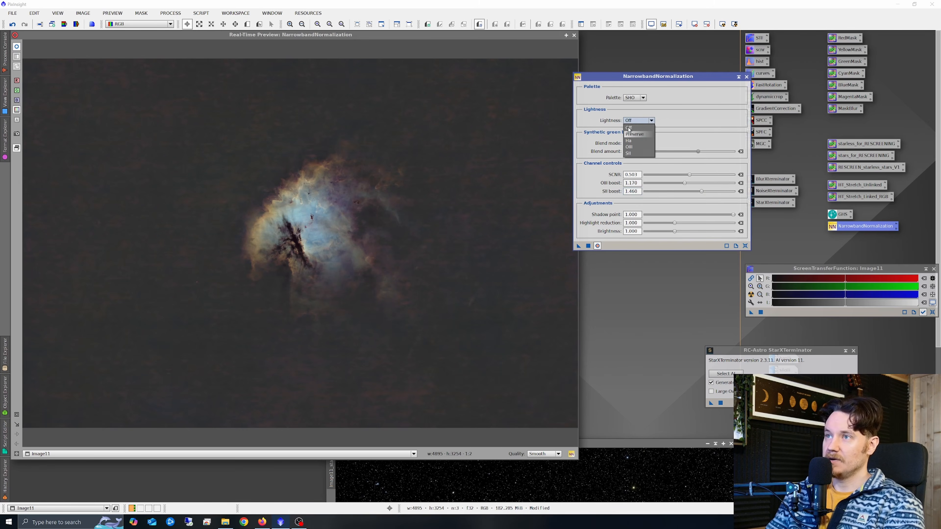
pyautogui.click(635, 134)
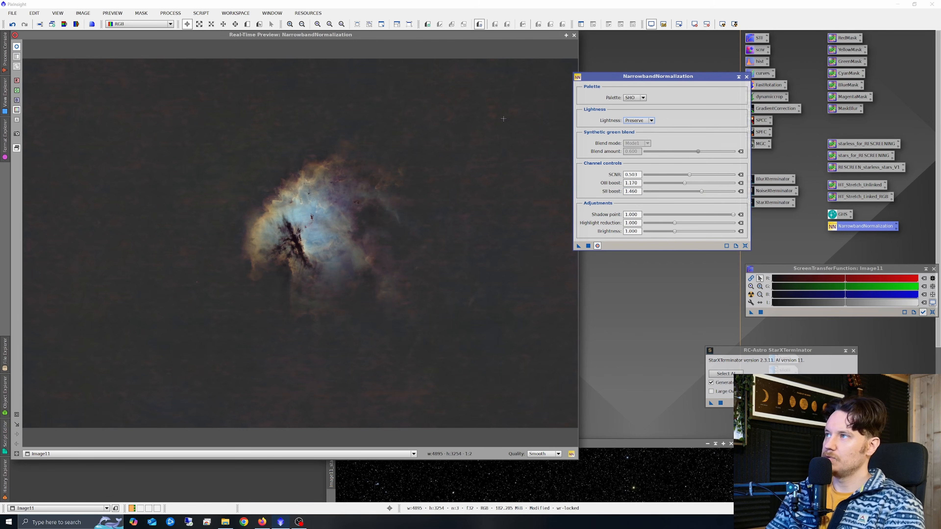
pyautogui.click(644, 121)
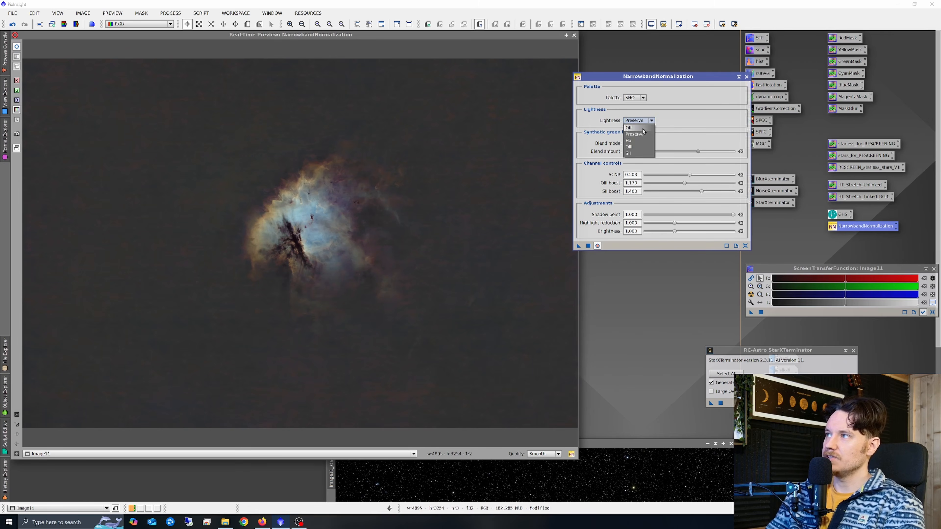
pyautogui.click(643, 140)
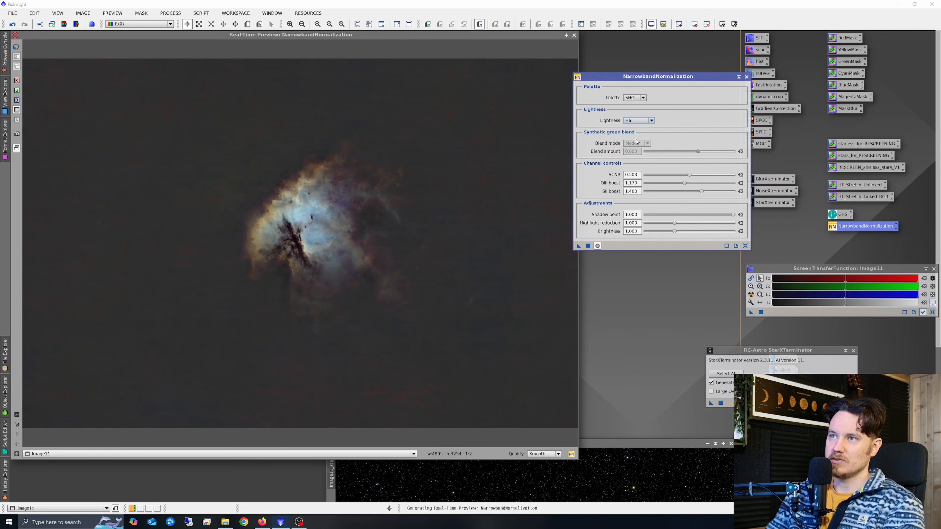
pyautogui.click(643, 122)
pyautogui.click(644, 124)
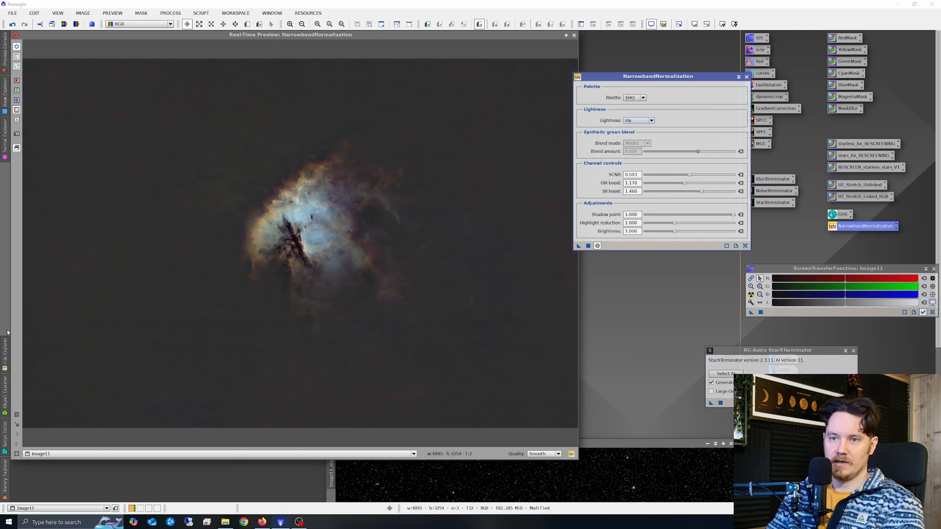
# Set the NarrowbandNormalization Lightness option to Preserve, apply it to the starless image, then reset and close the tool.
pyautogui.moveTo(220, 124); pyautogui.dragTo(423, 336)
pyautogui.click(639, 121)
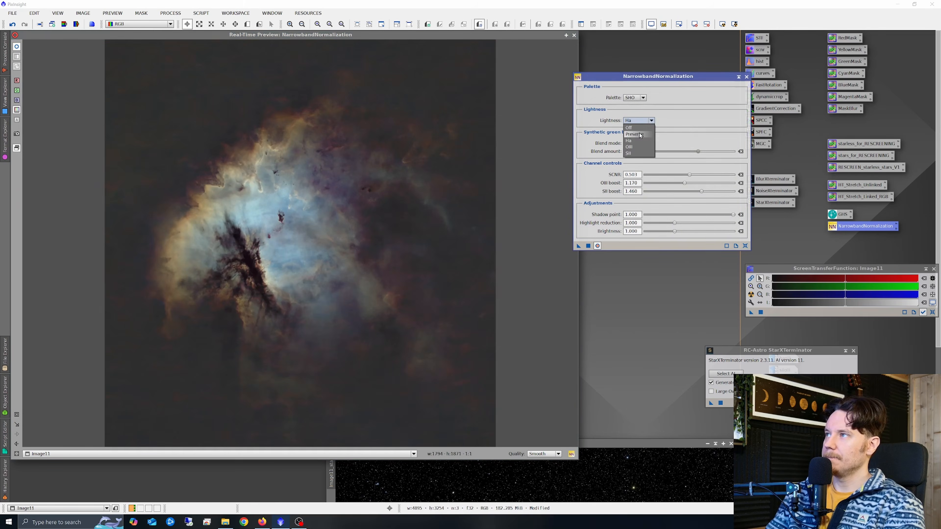
pyautogui.click(641, 135)
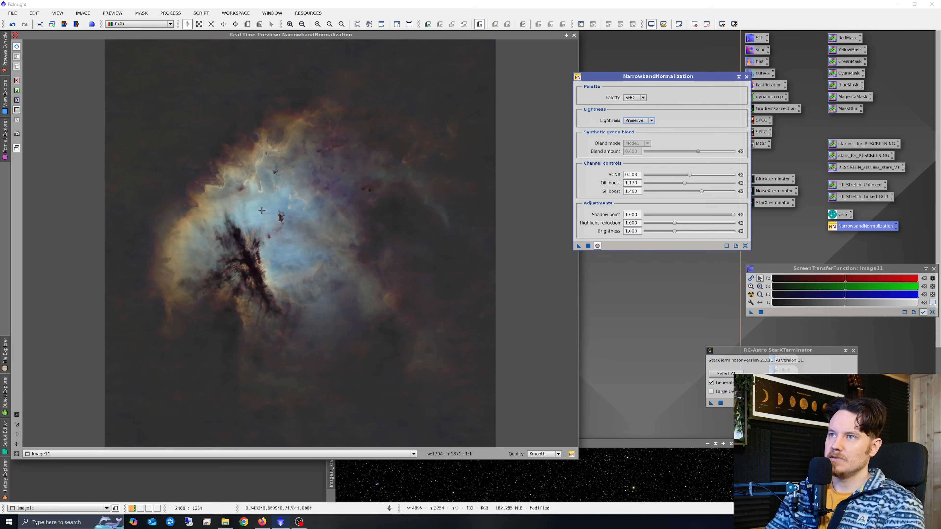
pyautogui.click(588, 246)
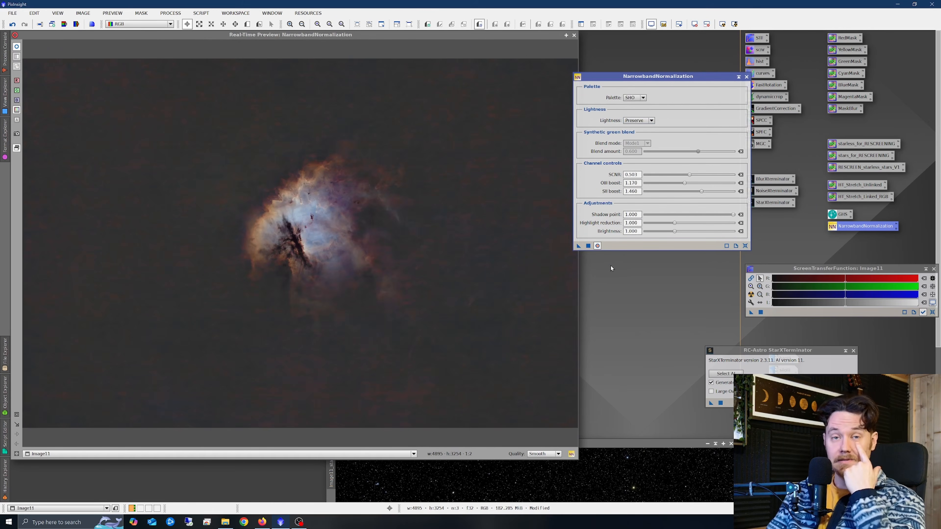
pyautogui.click(746, 245)
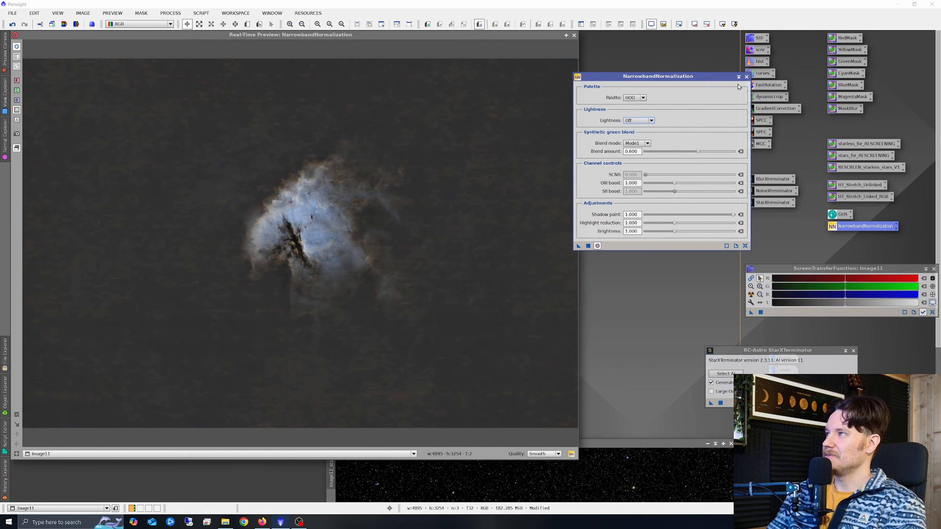
pyautogui.click(746, 77)
pyautogui.click(574, 35)
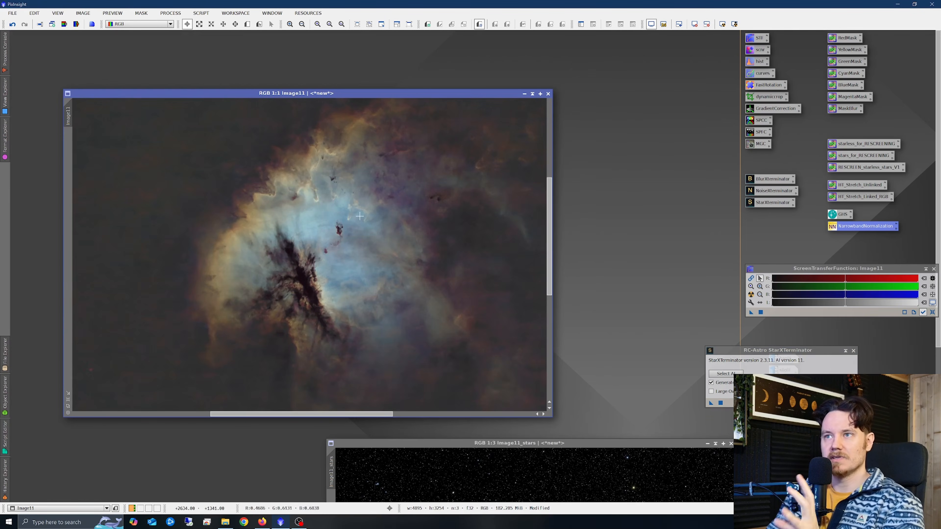
# Zoom in and out across the starless image to inspect the SHO result.
pyautogui.scroll(-1, 354, 240)
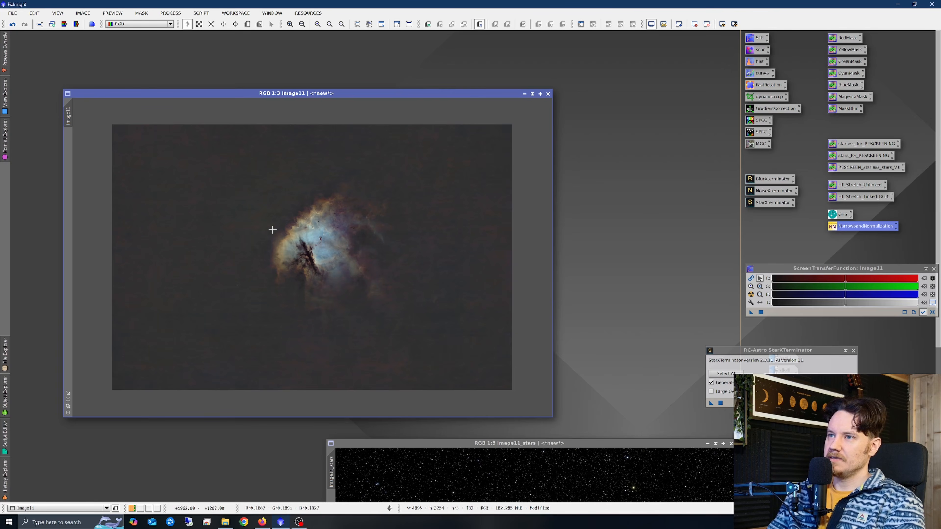
pyautogui.scroll(1, 165, 214)
pyautogui.scroll(2, 257, 209)
pyautogui.scroll(-2, 308, 225)
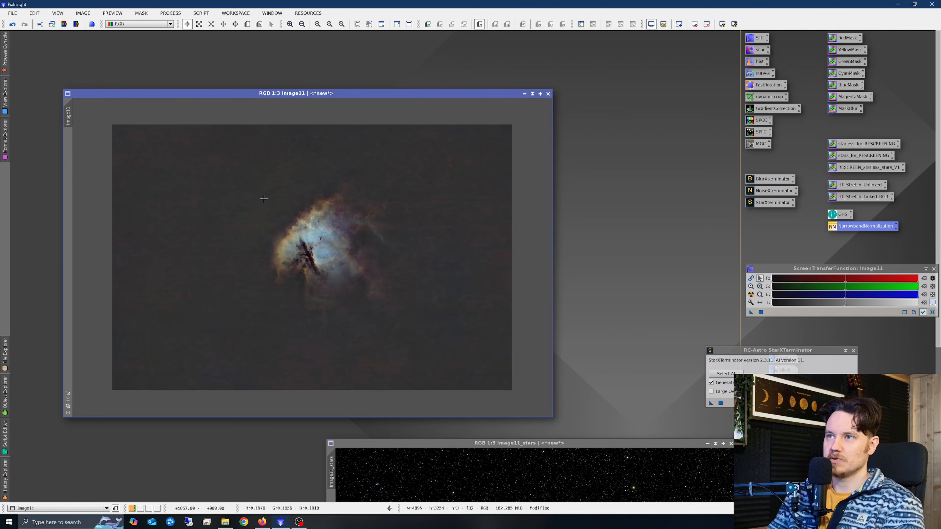
pyautogui.scroll(1, 295, 220)
pyautogui.scroll(-1, 341, 260)
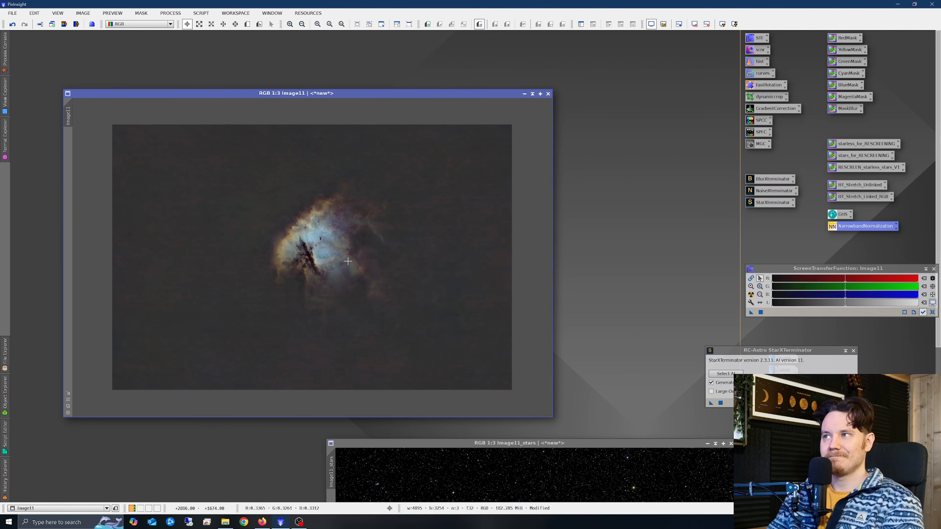
pyautogui.scroll(1, 334, 249)
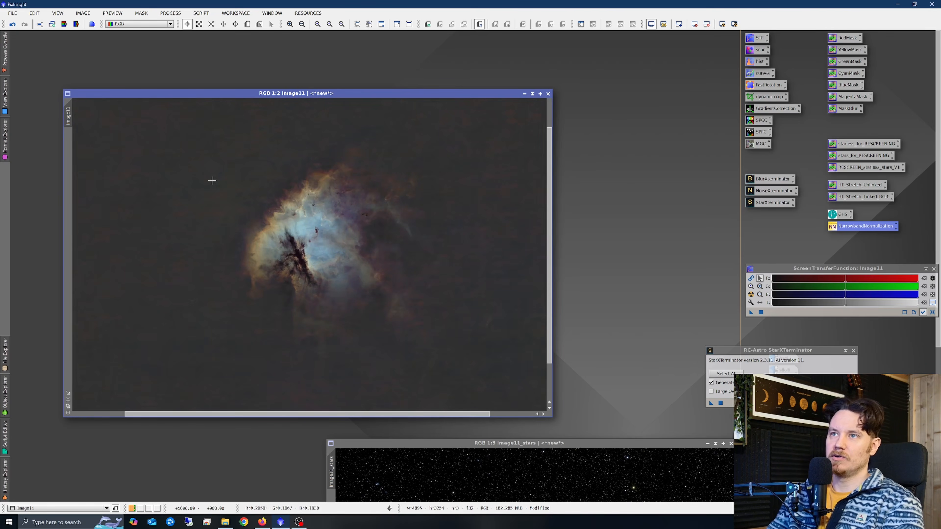
pyautogui.scroll(2, 161, 155)
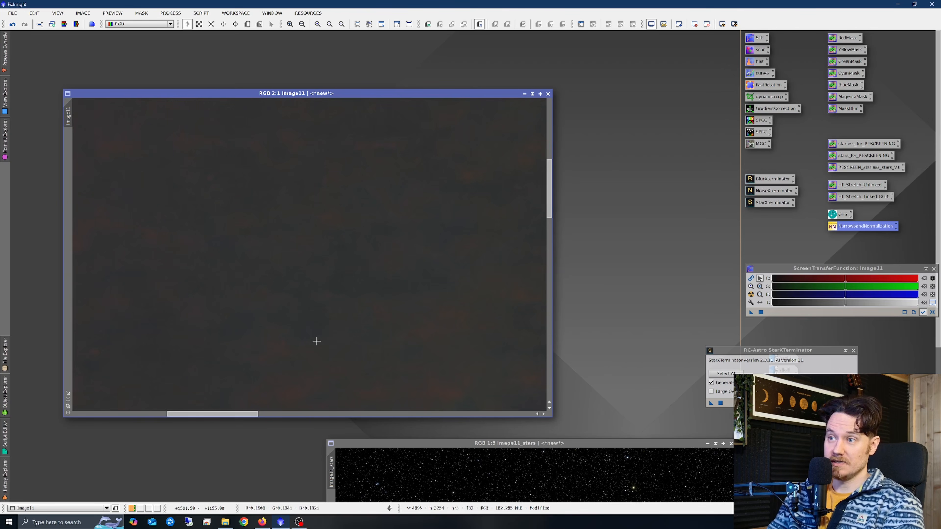
pyautogui.scroll(-2, 328, 326)
pyautogui.scroll(2, 364, 207)
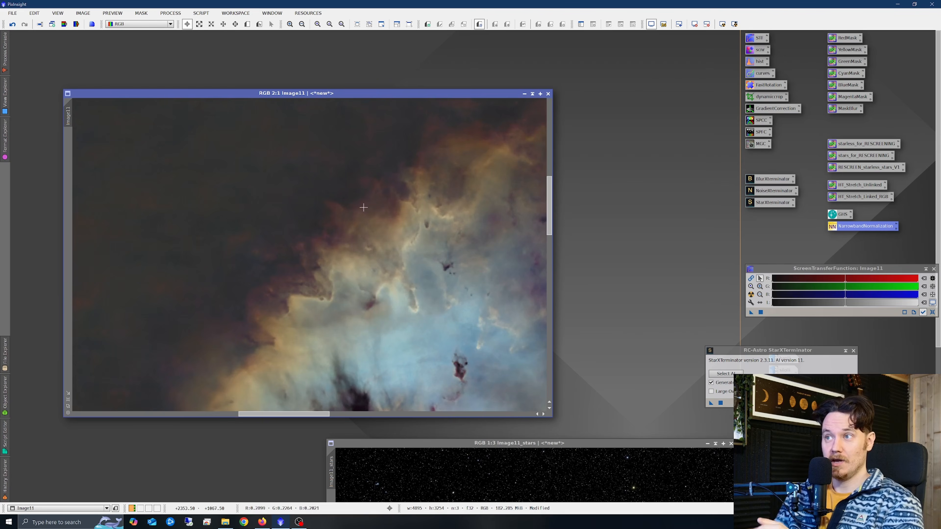
pyautogui.scroll(-3, 344, 270)
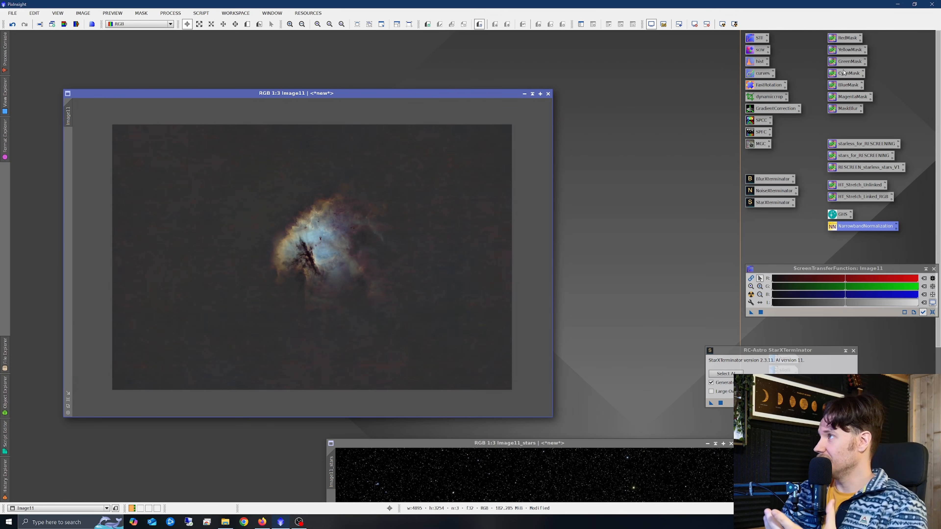
pyautogui.moveTo(852, 52); pyautogui.dragTo(286, 238)
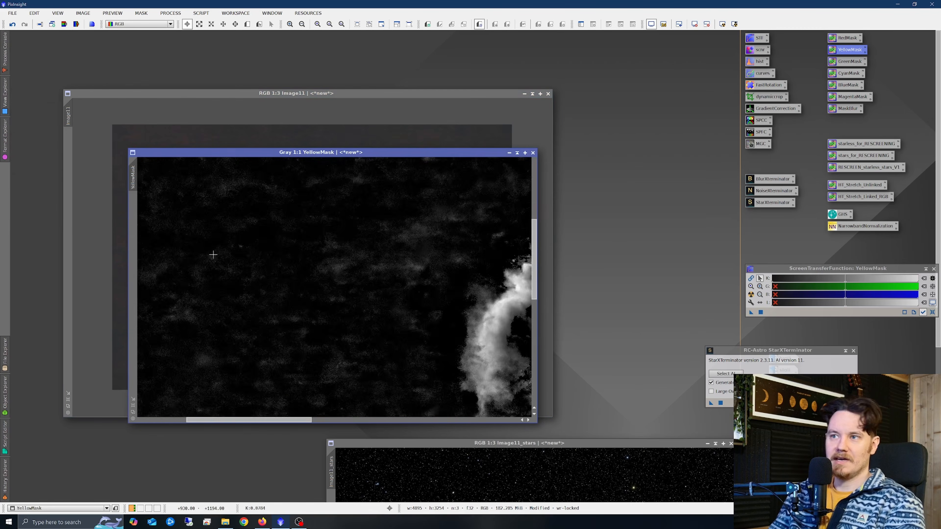
pyautogui.scroll(-2, 213, 255)
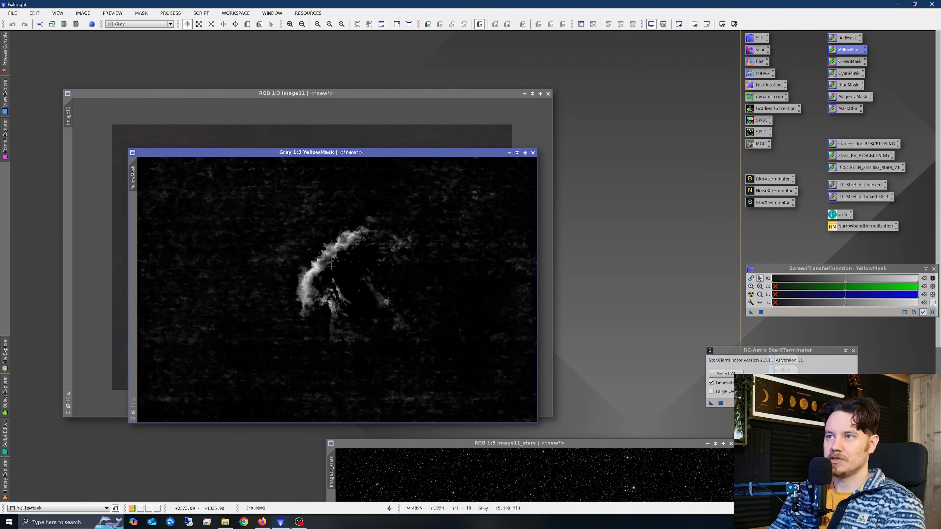
pyautogui.click(533, 153)
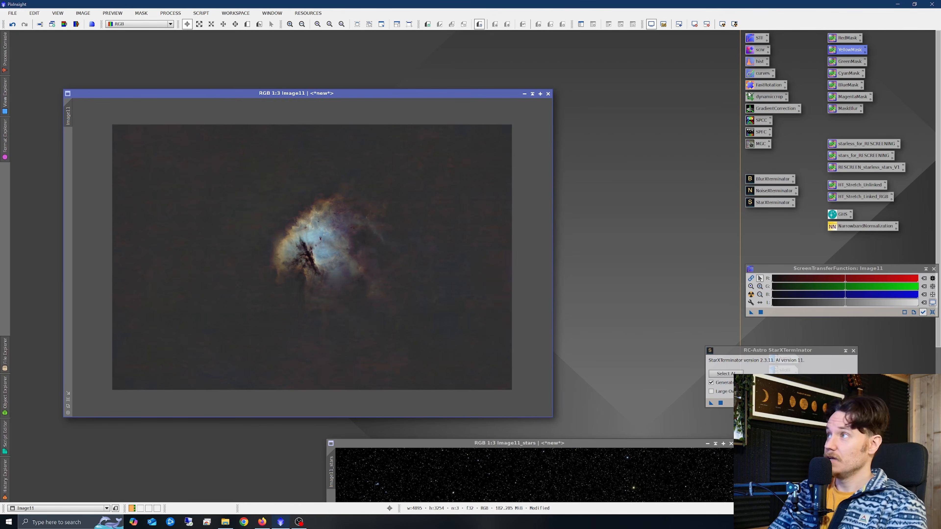
# Apply HistogramTransformation to the image with the shadows clipping point raised to about 0.1034.
pyautogui.doubleClick(758, 64)
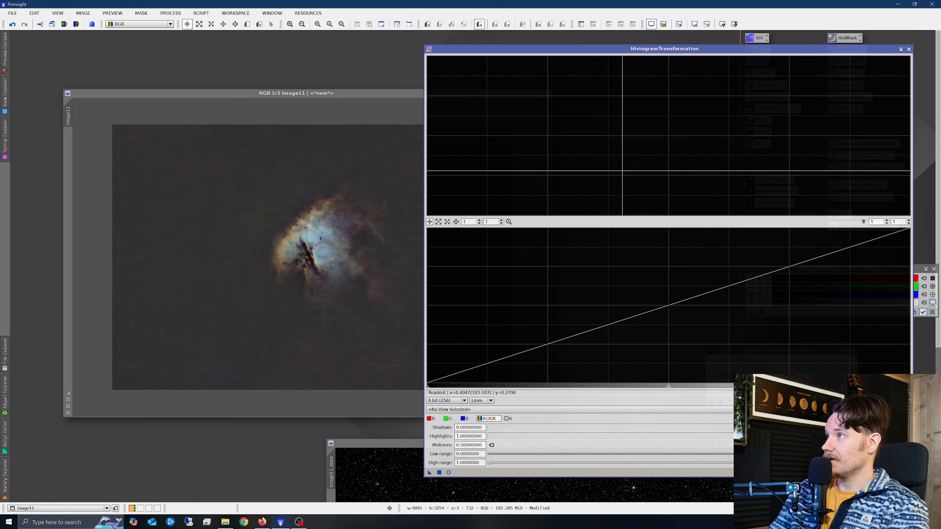
pyautogui.click(509, 410)
pyautogui.click(458, 430)
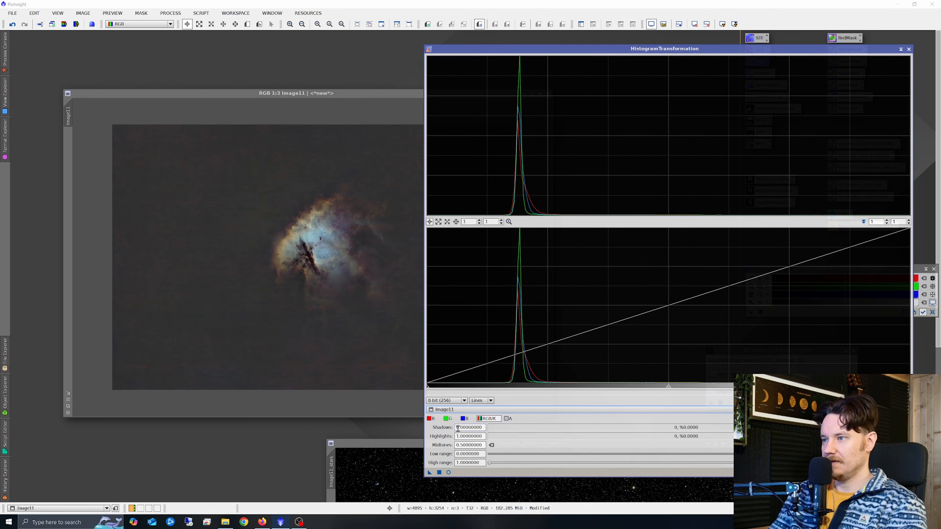
pyautogui.click(447, 472)
pyautogui.moveTo(428, 389); pyautogui.dragTo(476, 412)
pyautogui.click(439, 473)
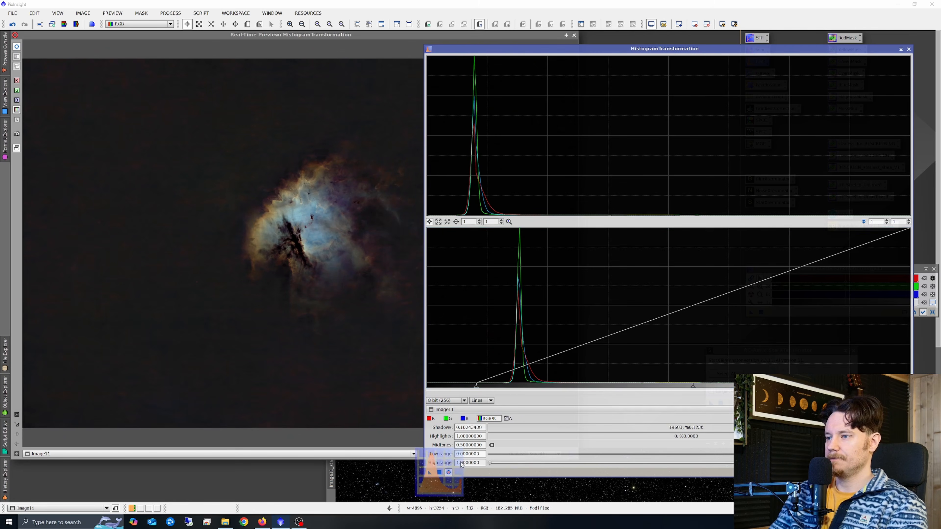
pyautogui.click(909, 49)
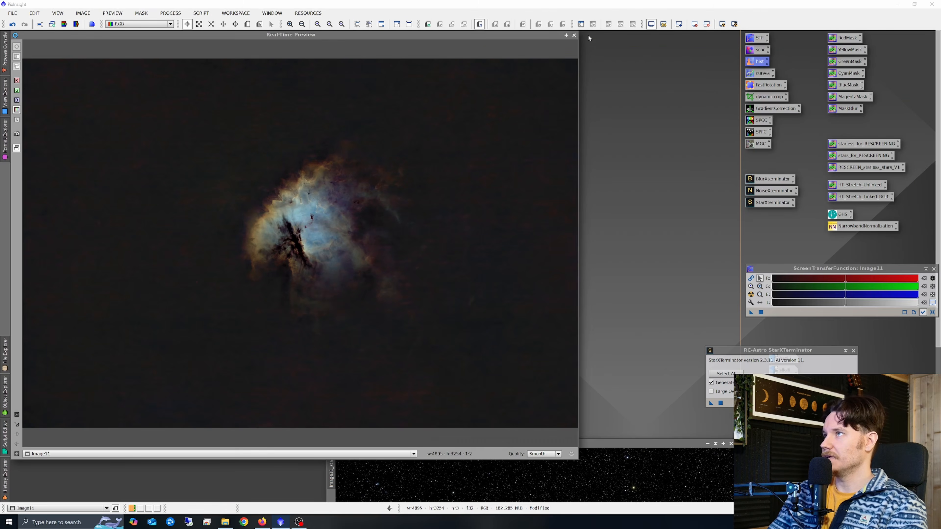
pyautogui.click(574, 34)
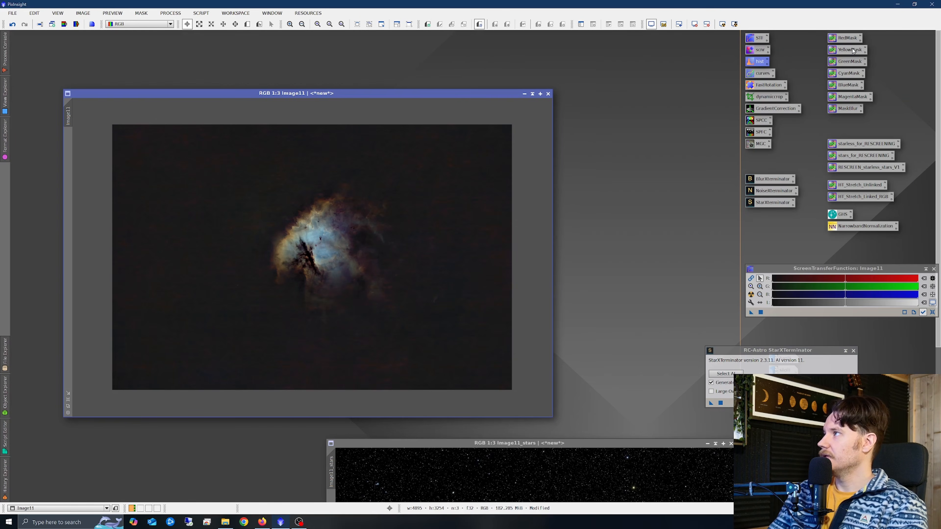
# Create a yellow mask from the image with the YellowMask process and blur it with MaskBlur.
pyautogui.moveTo(852, 51); pyautogui.dragTo(367, 219)
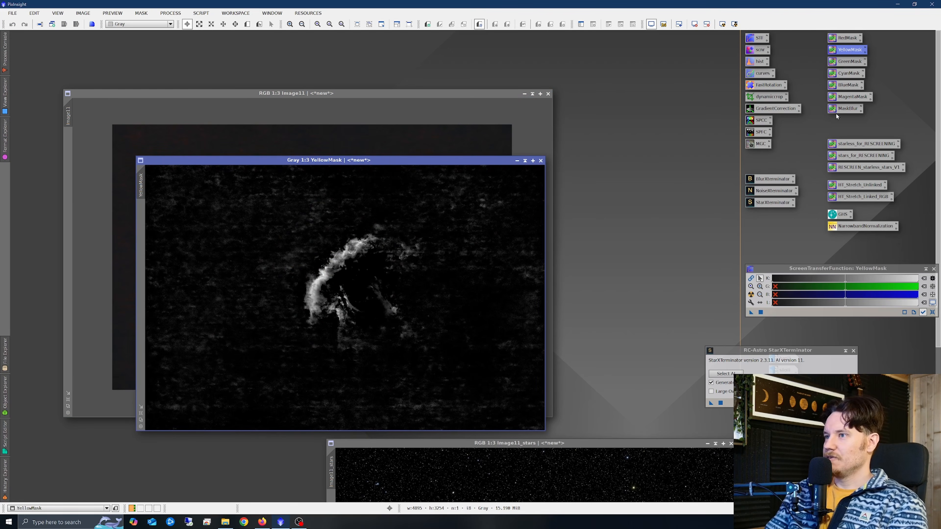
pyautogui.moveTo(848, 111); pyautogui.dragTo(534, 227)
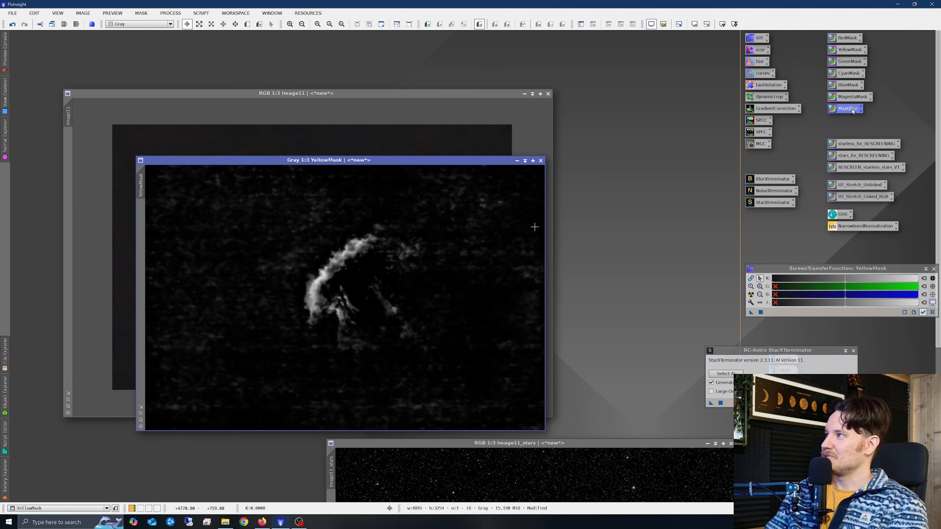
pyautogui.moveTo(853, 111); pyautogui.dragTo(422, 257)
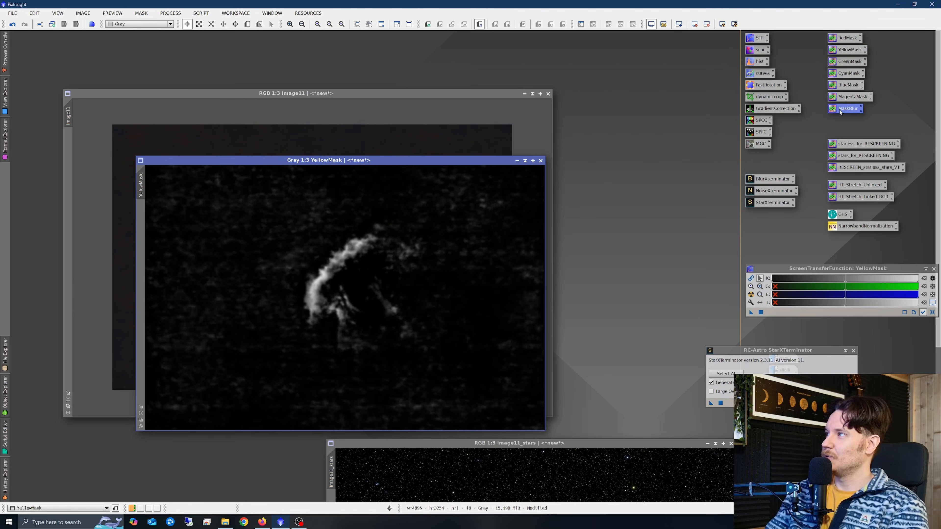
# Apply the blurred YellowMask as a mask on the starless image.
pyautogui.moveTo(361, 252); pyautogui.dragTo(353, 241)
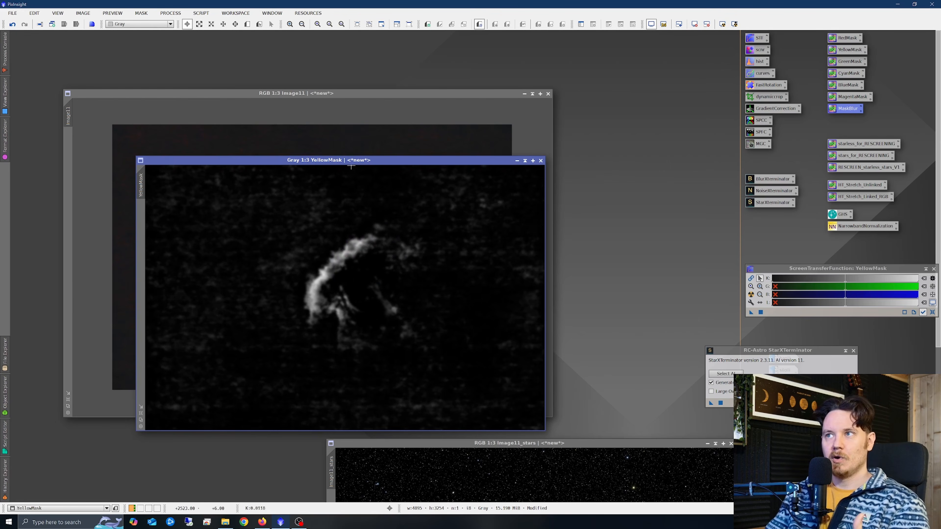
pyautogui.moveTo(355, 162); pyautogui.dragTo(560, 149)
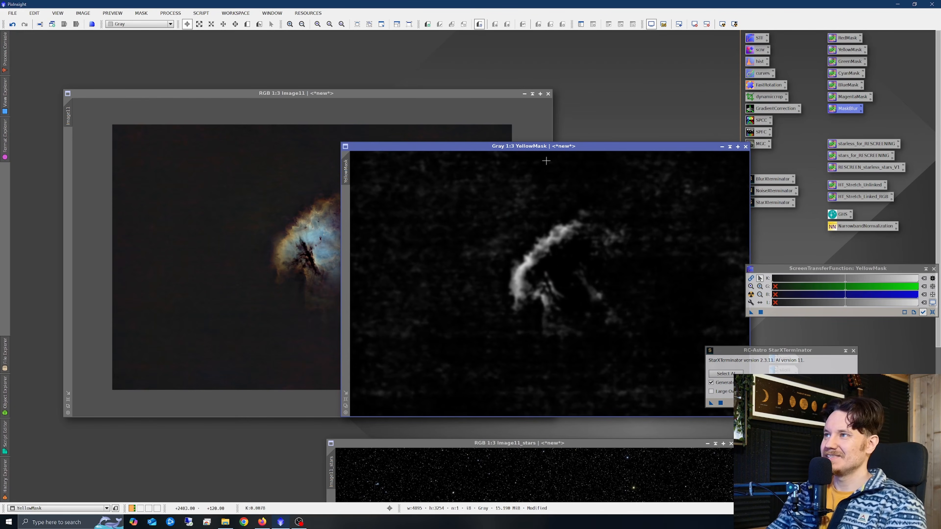
pyautogui.moveTo(565, 146); pyautogui.dragTo(511, 132)
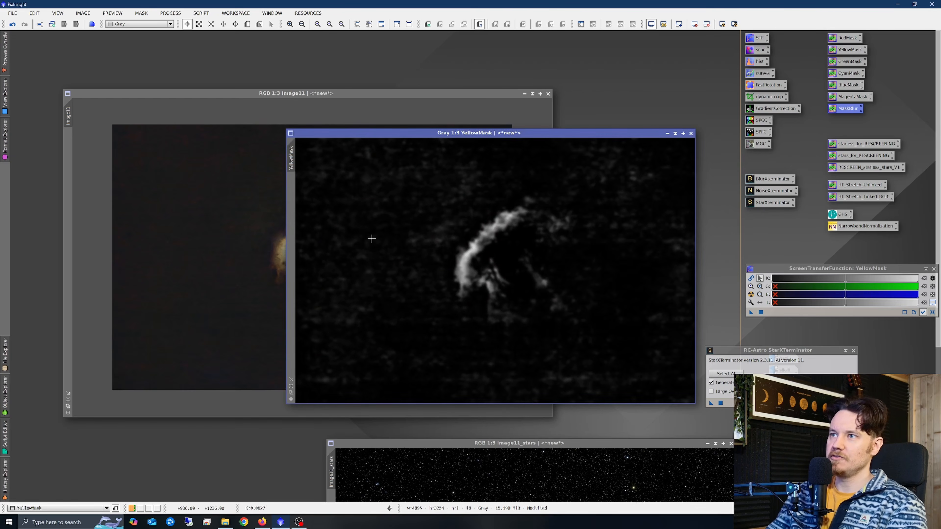
pyautogui.scroll(3, 434, 225)
pyautogui.scroll(-3, 583, 288)
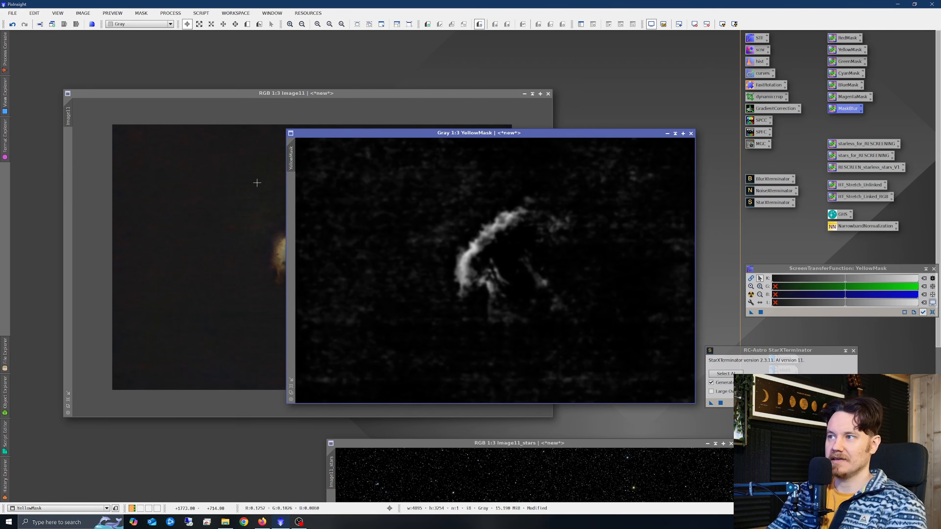
pyautogui.moveTo(292, 155); pyautogui.dragTo(72, 145)
pyautogui.click(171, 244)
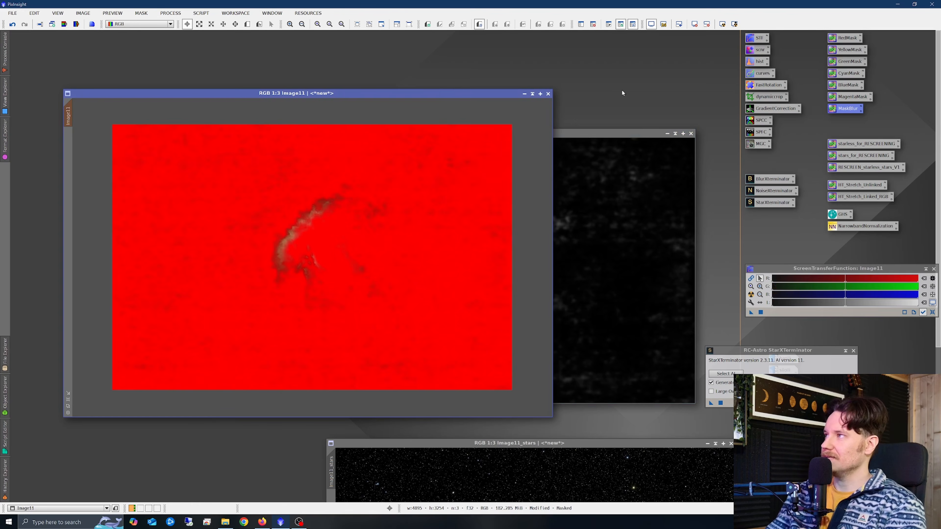
# Open CurvesTransformation with a real-time preview and raise the red channel curve's midtone point to about 0.66 output.
pyautogui.doubleClick(768, 74)
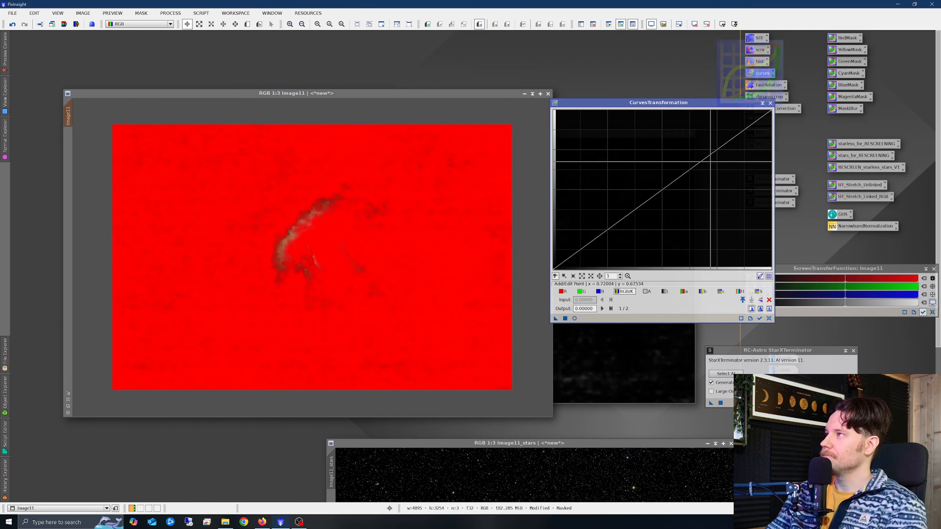
pyautogui.click(575, 318)
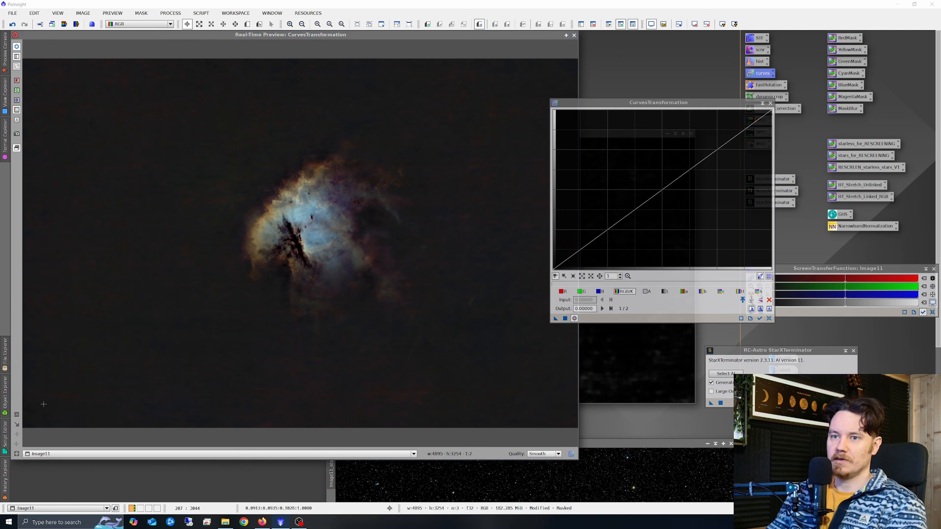
pyautogui.moveTo(180, 119); pyautogui.dragTo(464, 343)
pyautogui.moveTo(660, 106); pyautogui.dragTo(629, 110)
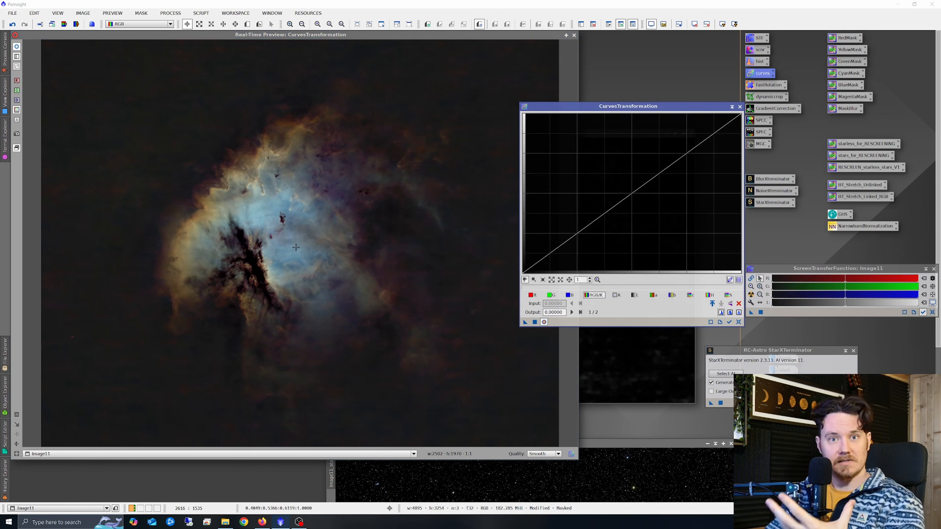
pyautogui.click(532, 295)
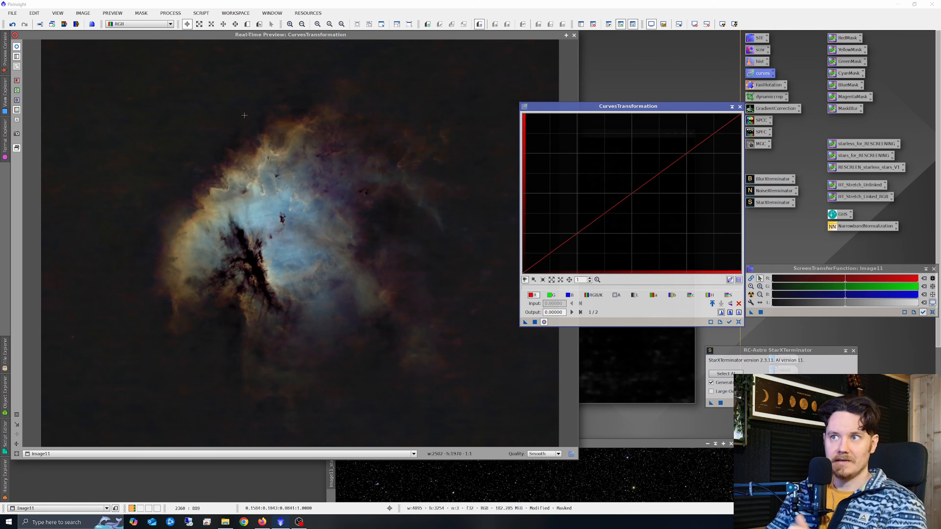
pyautogui.moveTo(634, 192); pyautogui.dragTo(628, 170)
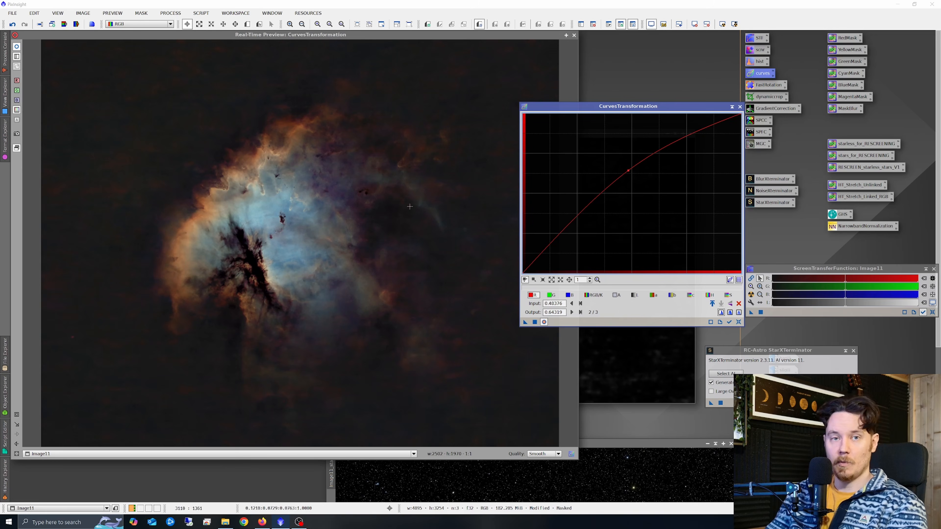
pyautogui.moveTo(628, 171); pyautogui.dragTo(629, 168)
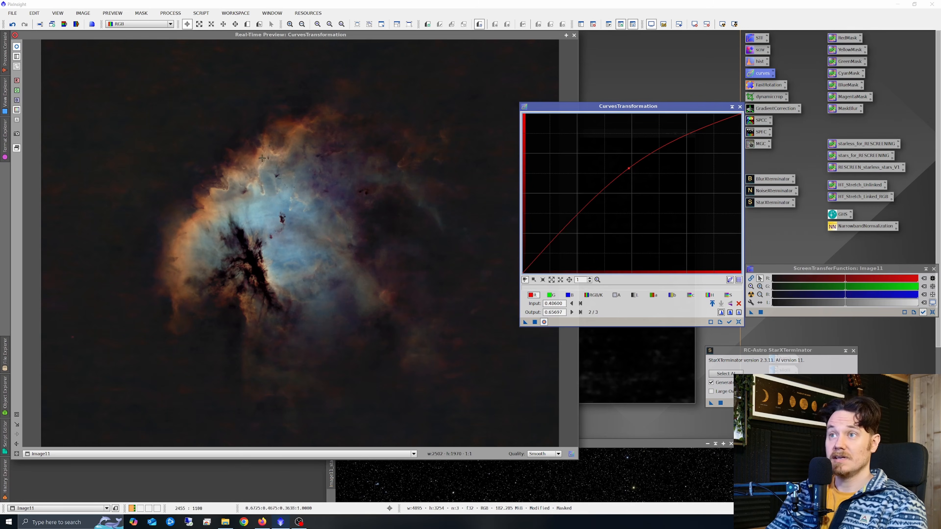
# Give the green channel an S-curve, raising the midtone to about 0.68 and lowering the shadows to about 0.21, and apply the curves to the image.
pyautogui.click(555, 297)
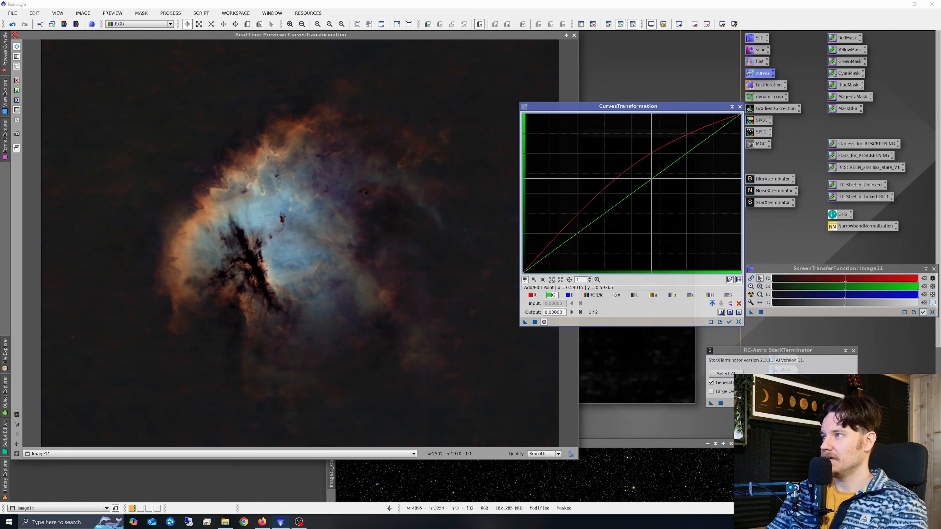
pyautogui.moveTo(652, 178); pyautogui.dragTo(653, 165)
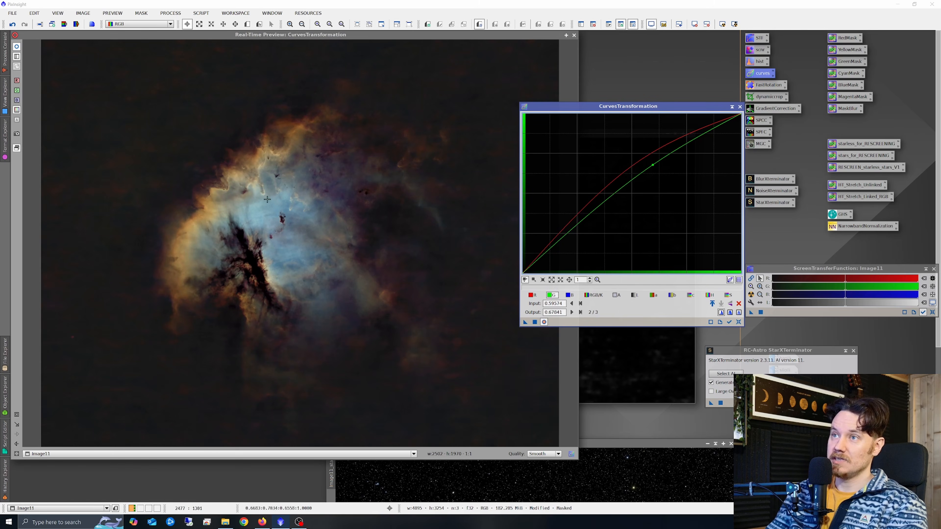
pyautogui.moveTo(581, 225); pyautogui.dragTo(577, 239)
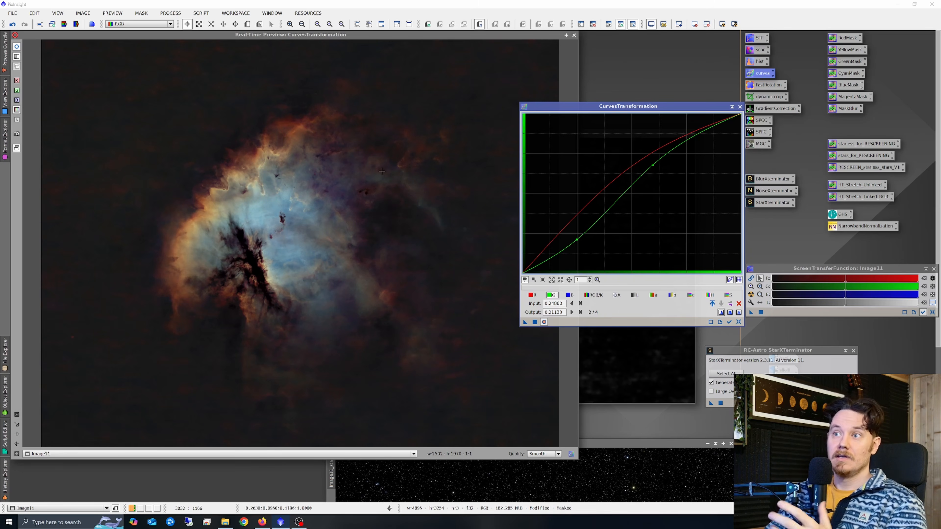
pyautogui.click(17, 47)
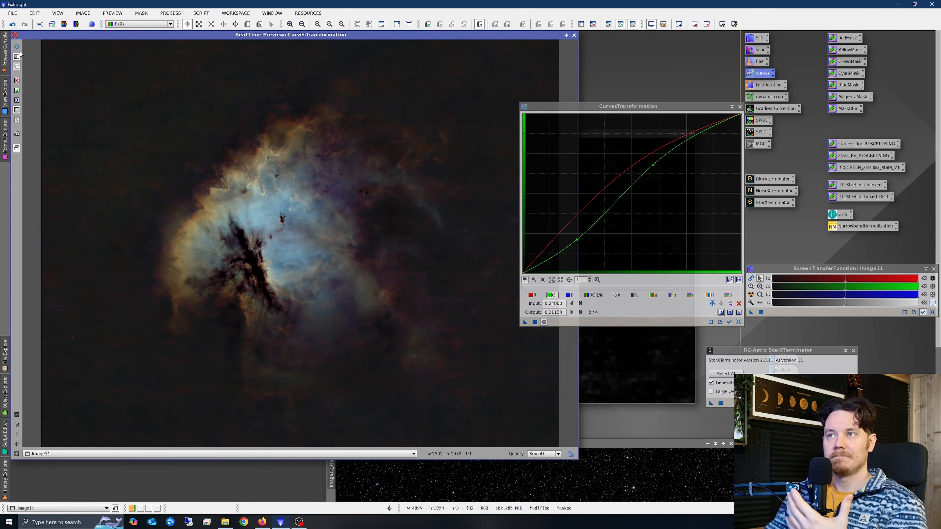
pyautogui.click(18, 48)
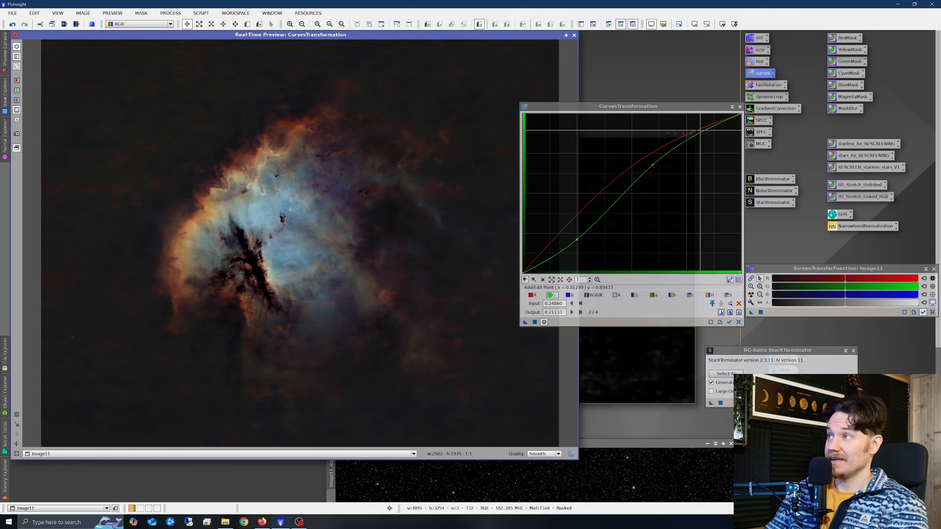
pyautogui.click(536, 321)
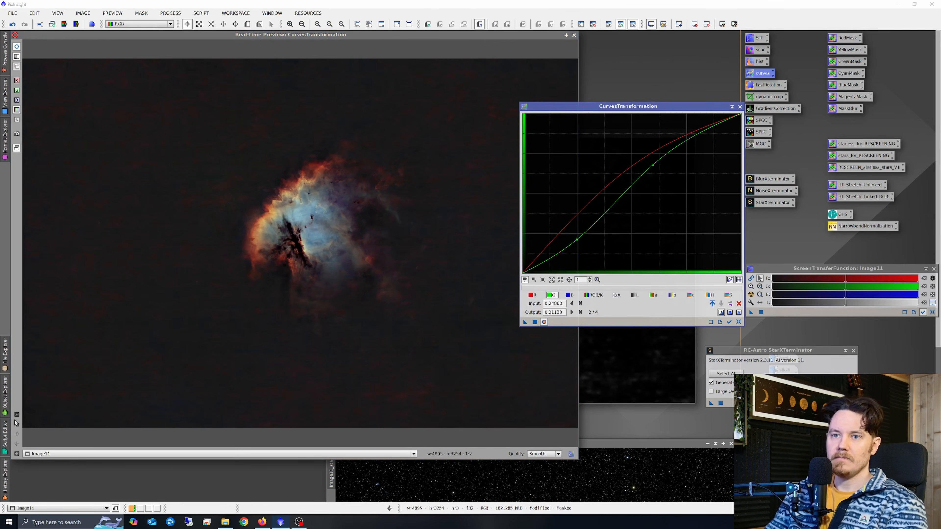
# Reset the curves and raise the red channel's midtone point to about 0.57 output at 0.40 input.
pyautogui.moveTo(162, 135); pyautogui.dragTo(433, 321)
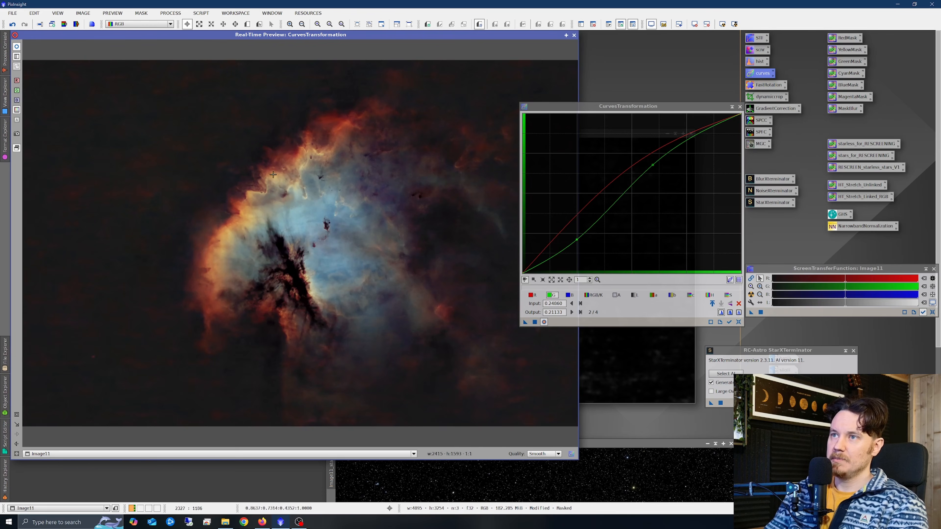
pyautogui.click(739, 322)
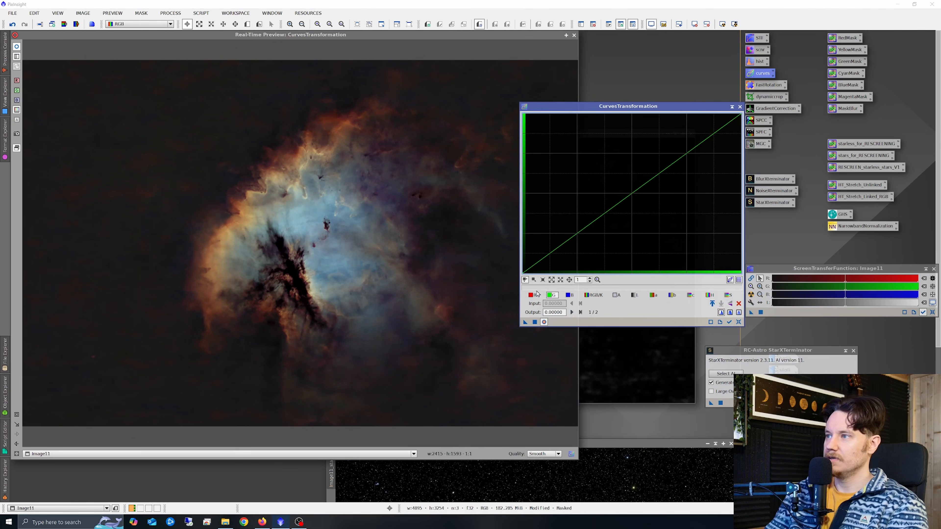
pyautogui.click(533, 296)
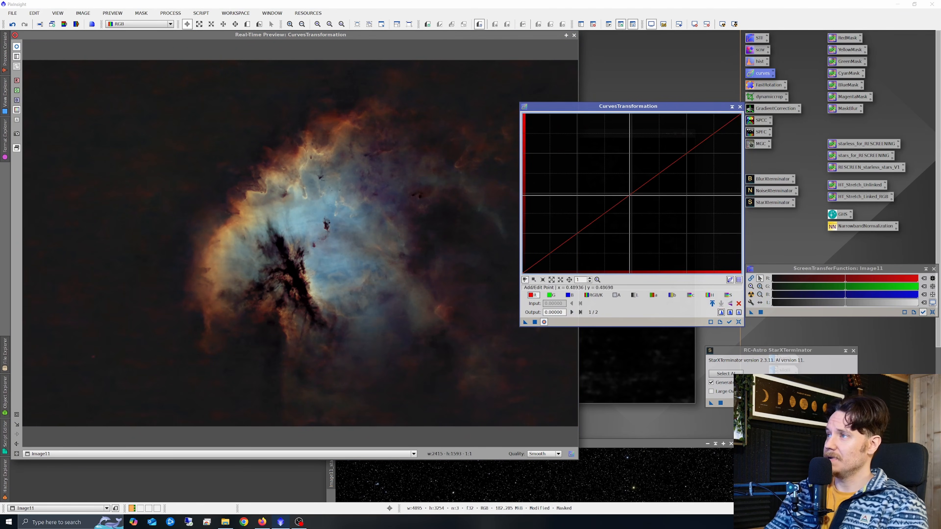
pyautogui.click(629, 194)
pyautogui.moveTo(629, 195); pyautogui.dragTo(626, 181)
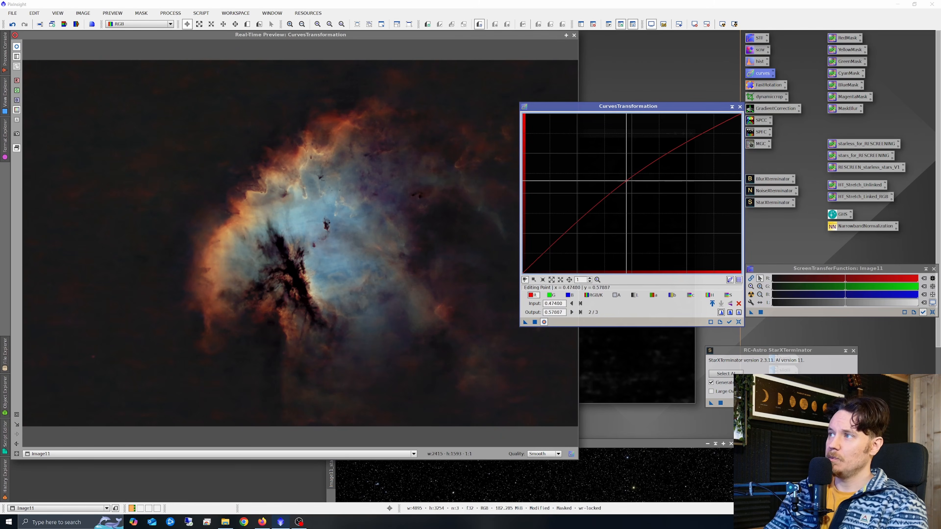
# Add a gentle green S-curve, midtone to about 0.63 and shadow point to about 0.22, and apply the curves to the image.
pyautogui.click(551, 296)
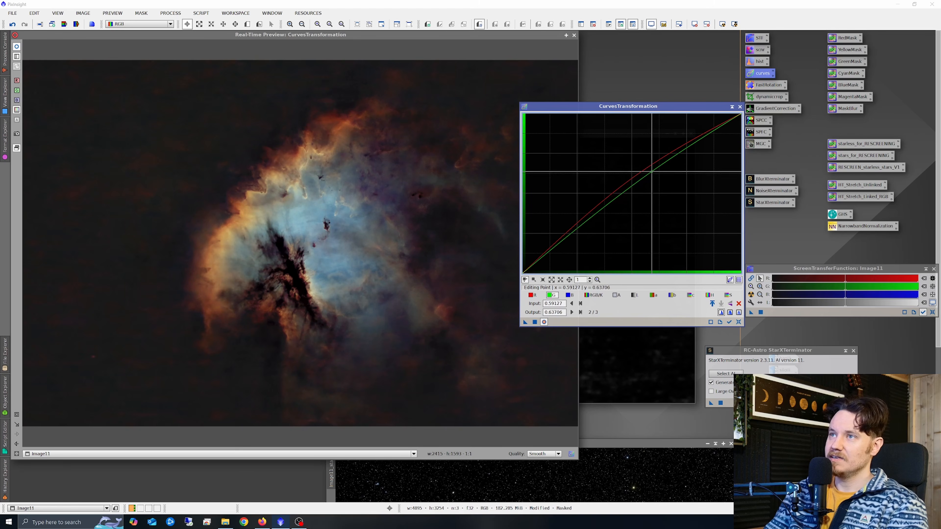
pyautogui.moveTo(653, 179); pyautogui.dragTo(652, 171)
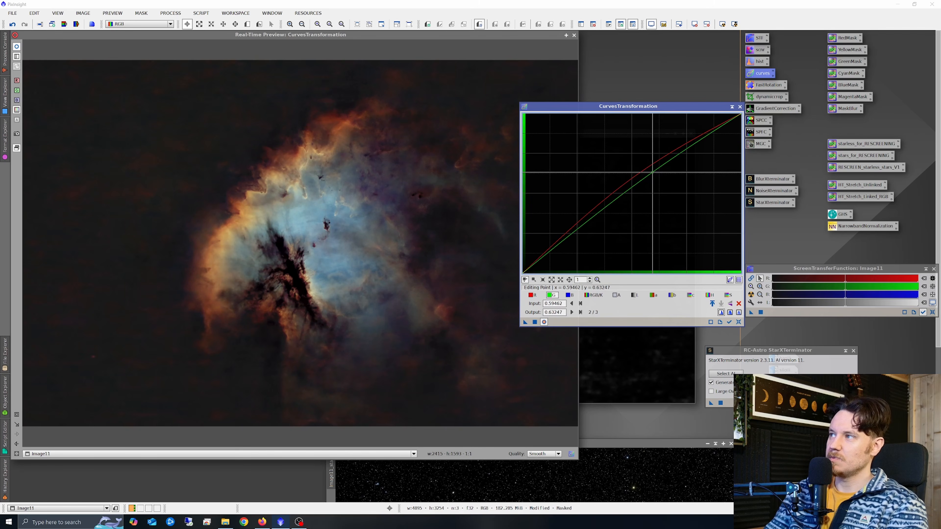
pyautogui.moveTo(575, 232); pyautogui.dragTo(571, 239)
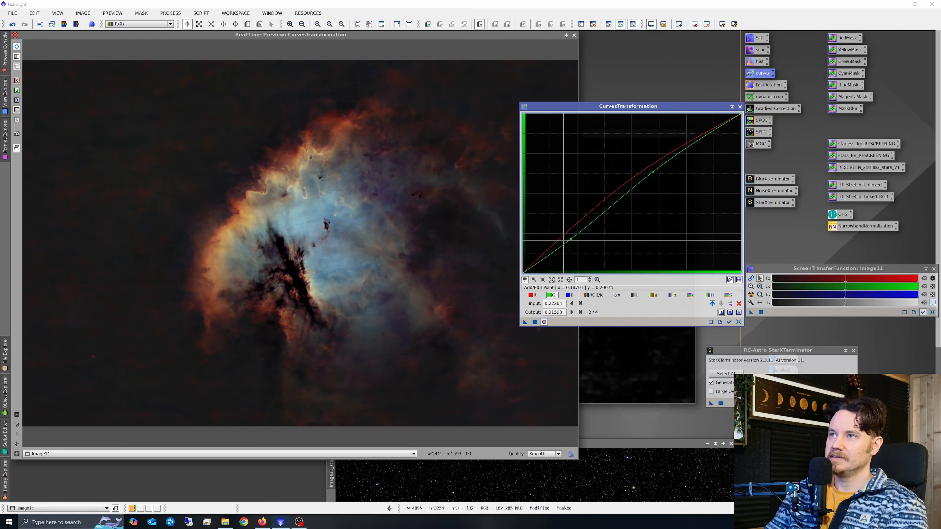
pyautogui.click(16, 47)
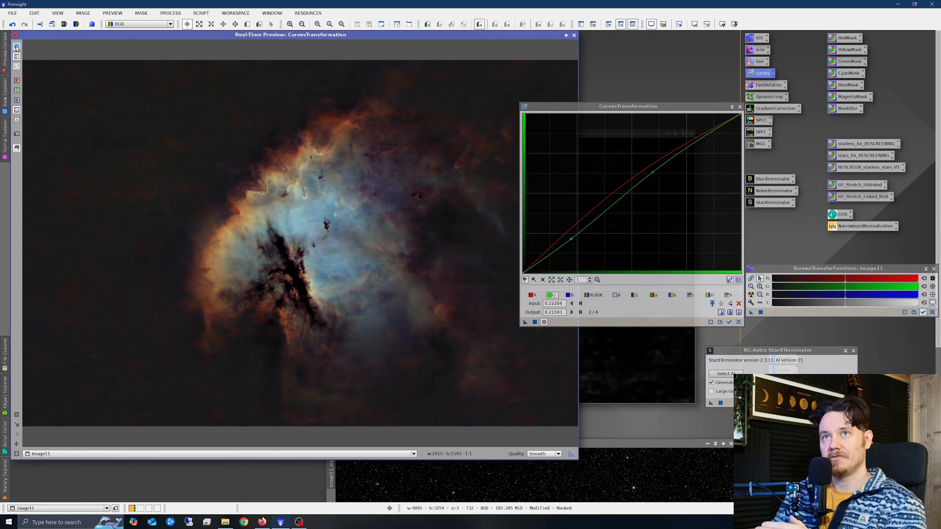
pyautogui.click(534, 322)
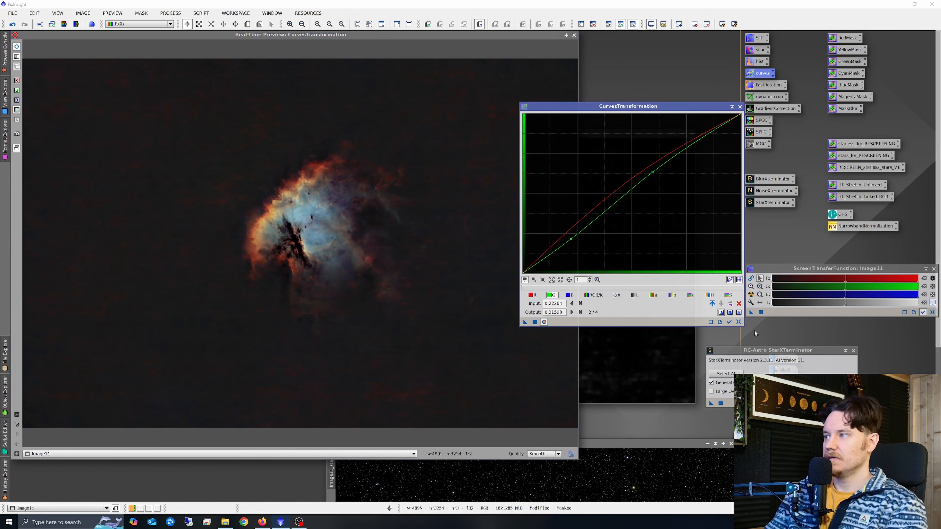
# Reset and close CurvesTransformation, close the real-time preview, and close the YellowMask window to remove the mask.
pyautogui.click(739, 322)
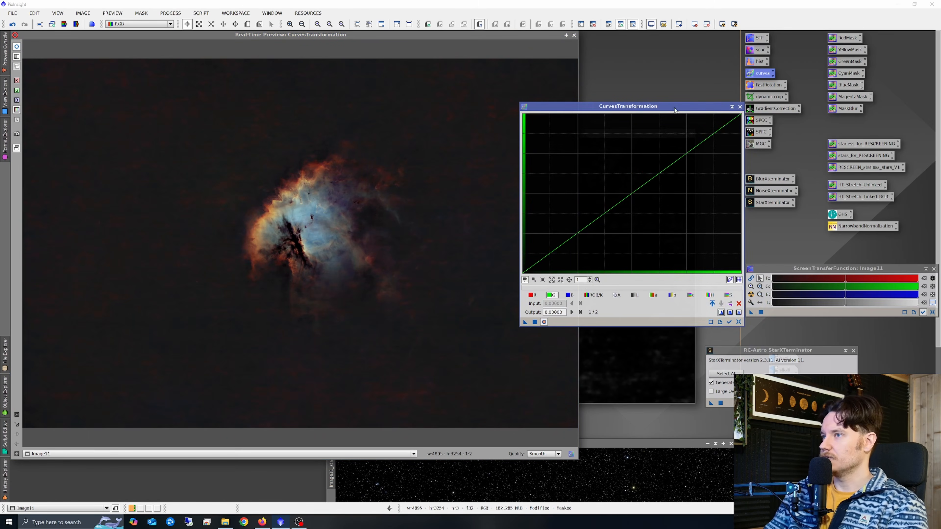
pyautogui.click(740, 107)
pyautogui.click(574, 35)
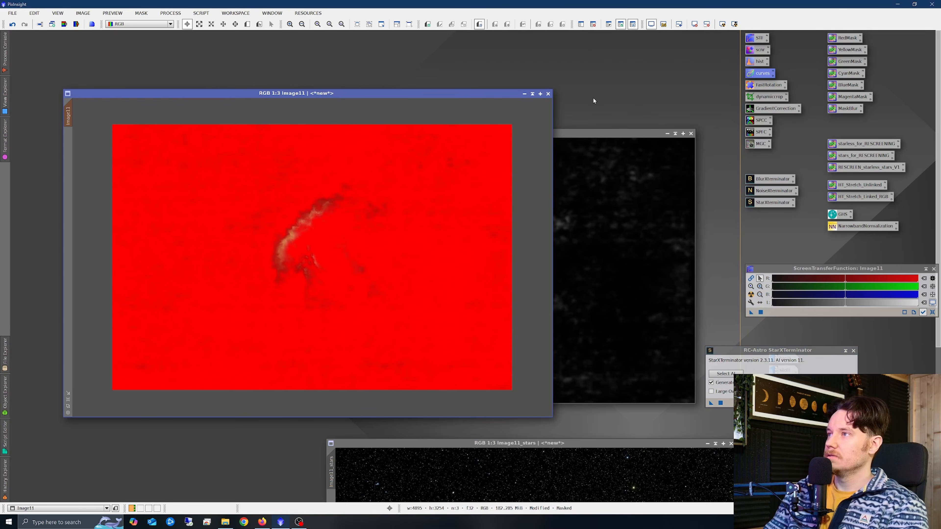
pyautogui.click(691, 133)
# Create a blue mask from the image with the BlueMask process.
pyautogui.click(489, 282)
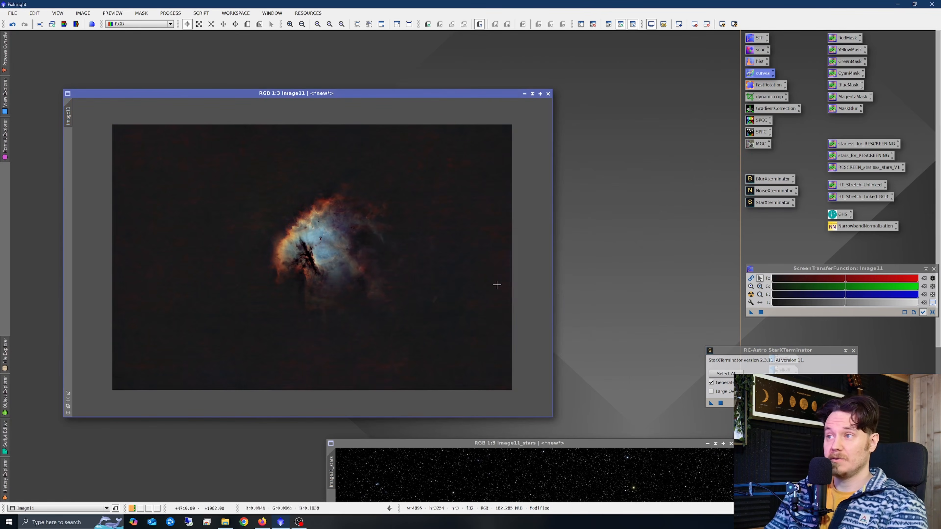
pyautogui.scroll(2, 345, 233)
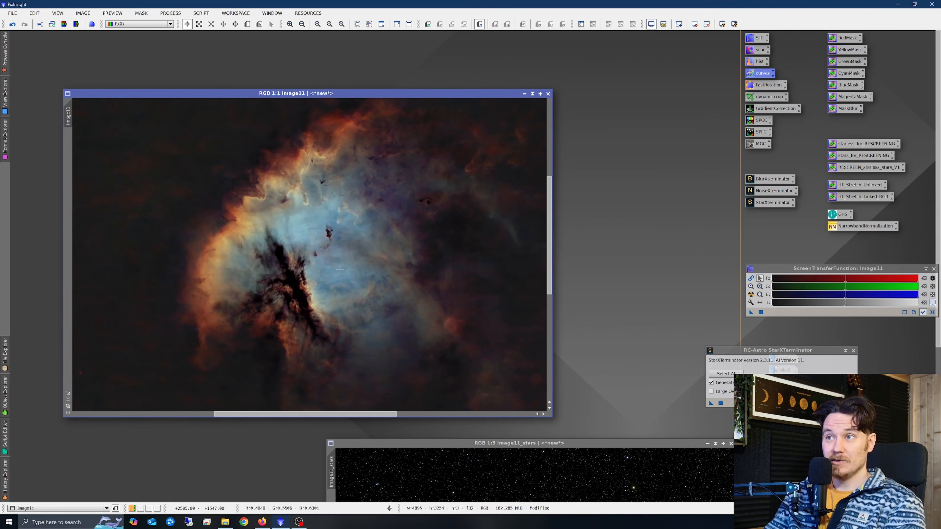
pyautogui.scroll(-2, 339, 264)
pyautogui.scroll(2, 328, 247)
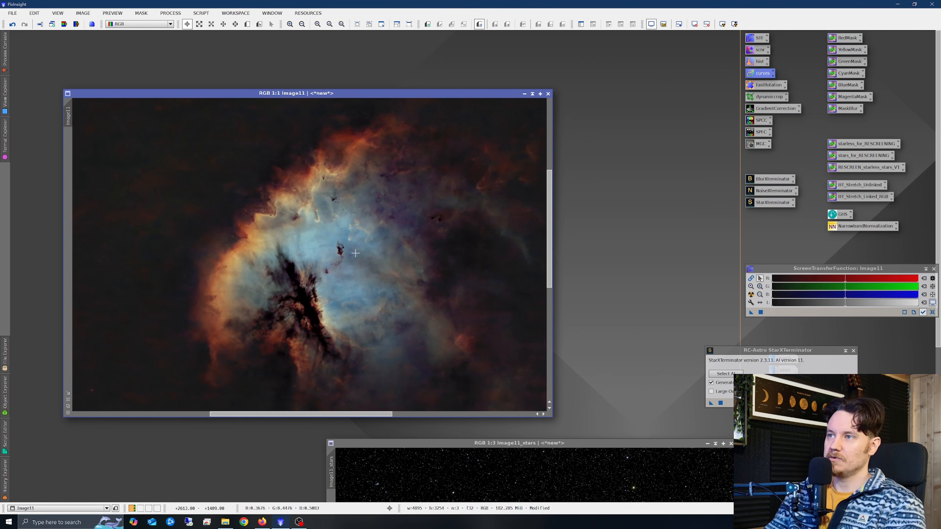
pyautogui.scroll(-1, 356, 253)
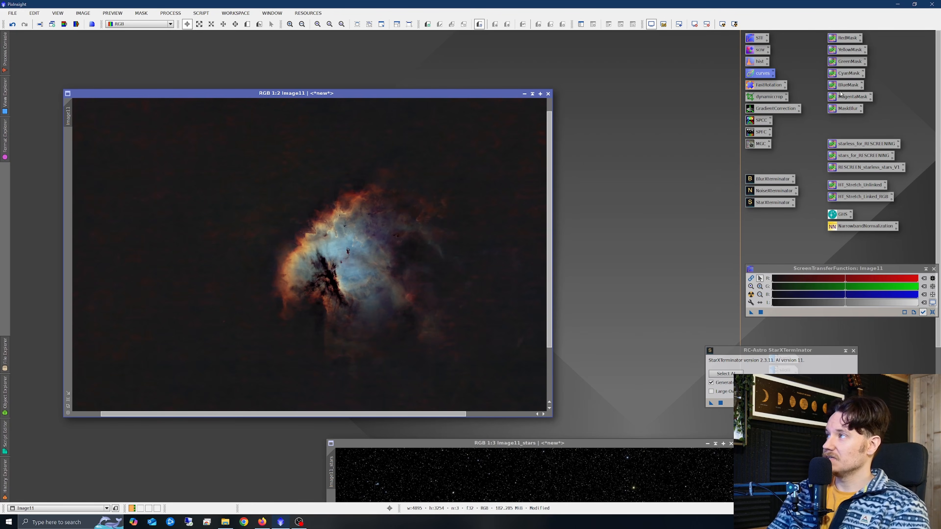
pyautogui.moveTo(839, 86); pyautogui.dragTo(400, 233)
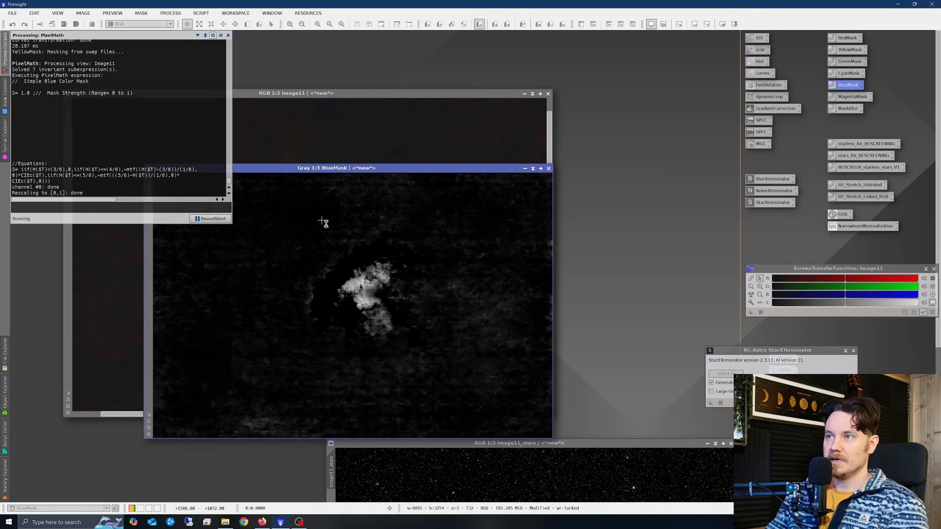
# Blur the BlueMask with MaskBlur and apply it as a mask on the image.
pyautogui.moveTo(836, 112); pyautogui.dragTo(376, 285)
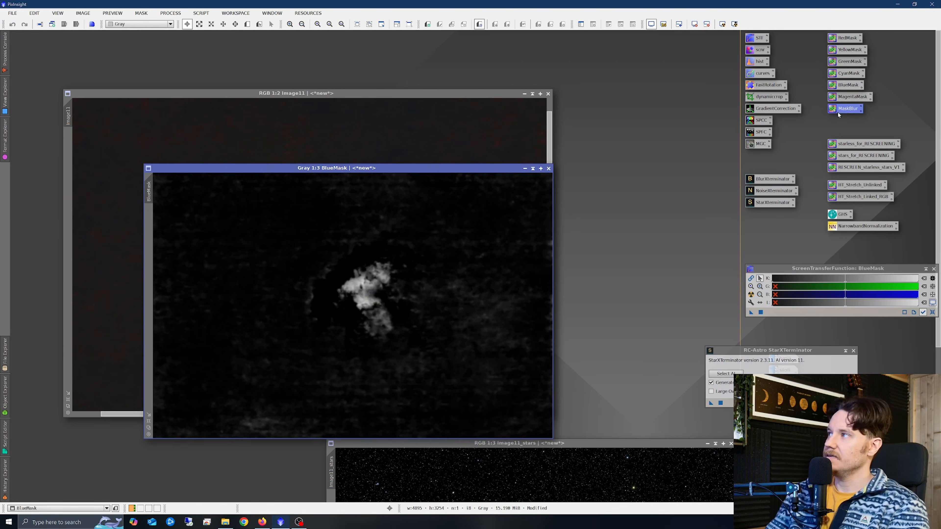
pyautogui.moveTo(838, 113); pyautogui.dragTo(378, 285)
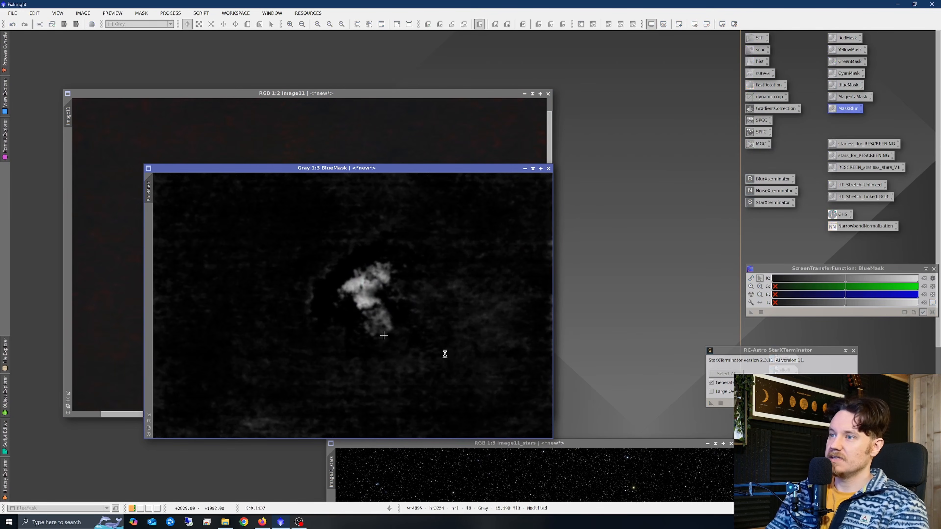
pyautogui.moveTo(148, 191); pyautogui.dragTo(68, 150)
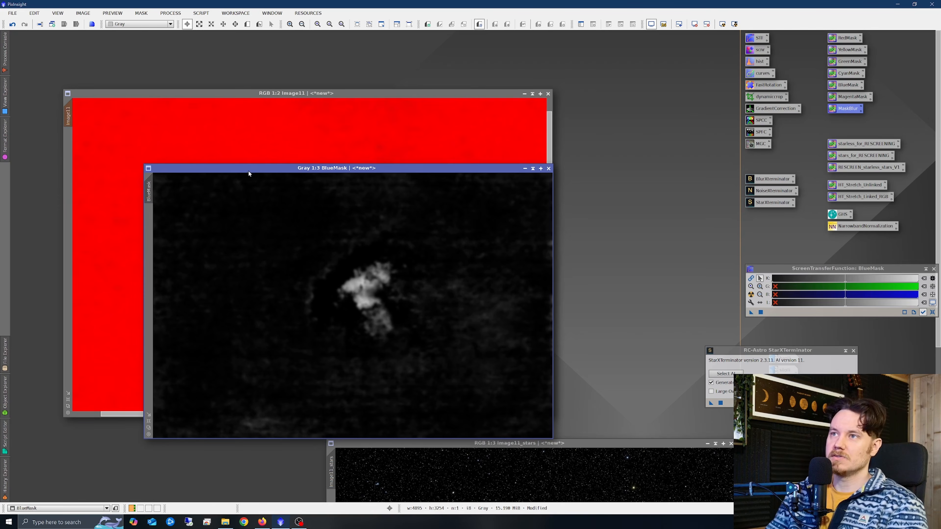
# Reopen CurvesTransformation with a real-time preview and raise the blue channel's midtone point to about 0.55 output.
pyautogui.moveTo(249, 170); pyautogui.dragTo(434, 153)
pyautogui.moveTo(343, 93); pyautogui.dragTo(302, 71)
pyautogui.doubleClick(764, 73)
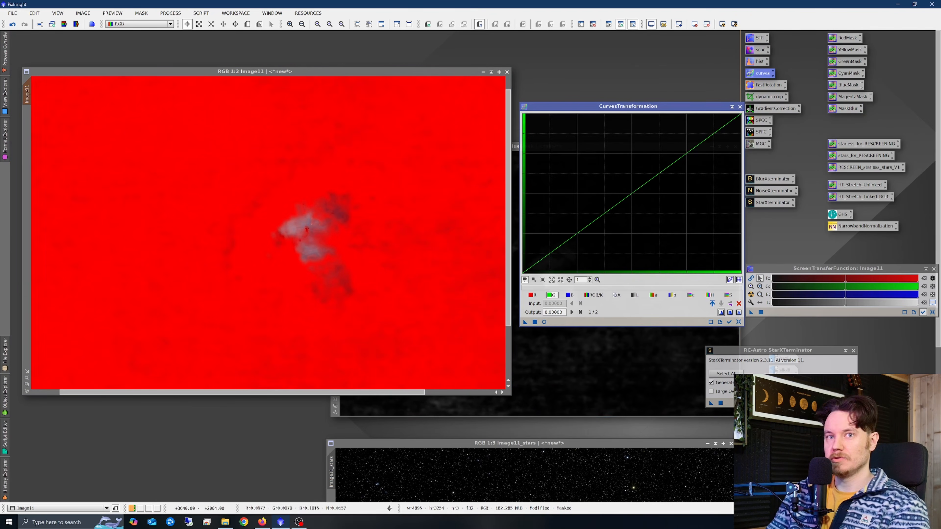
pyautogui.click(544, 323)
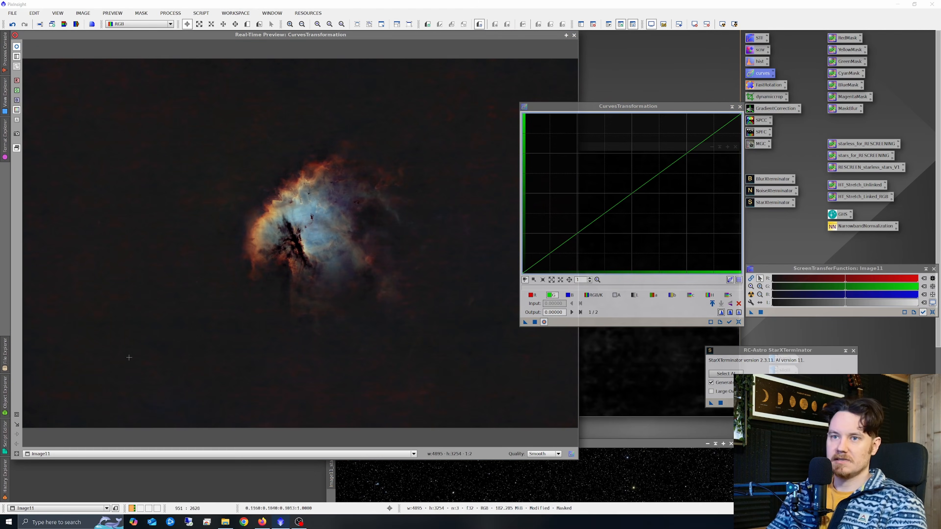
pyautogui.click(18, 415)
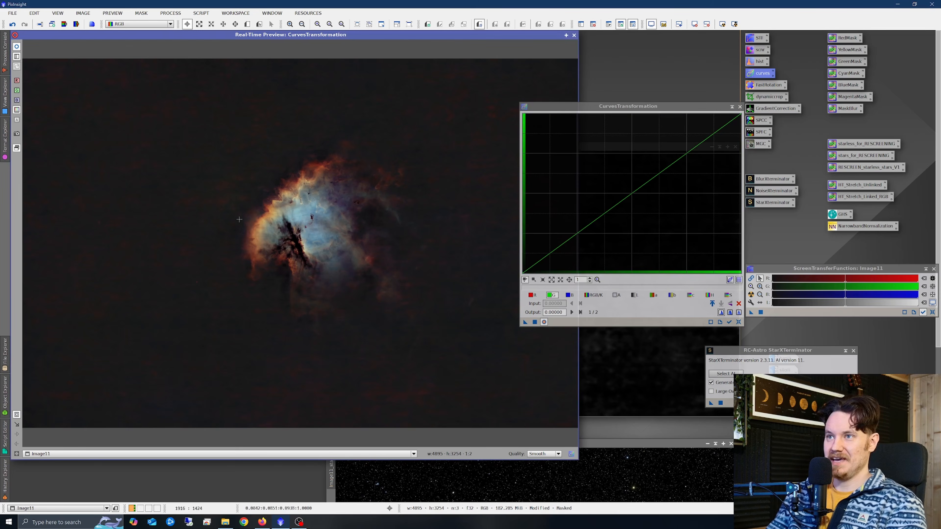
pyautogui.moveTo(210, 126); pyautogui.dragTo(456, 339)
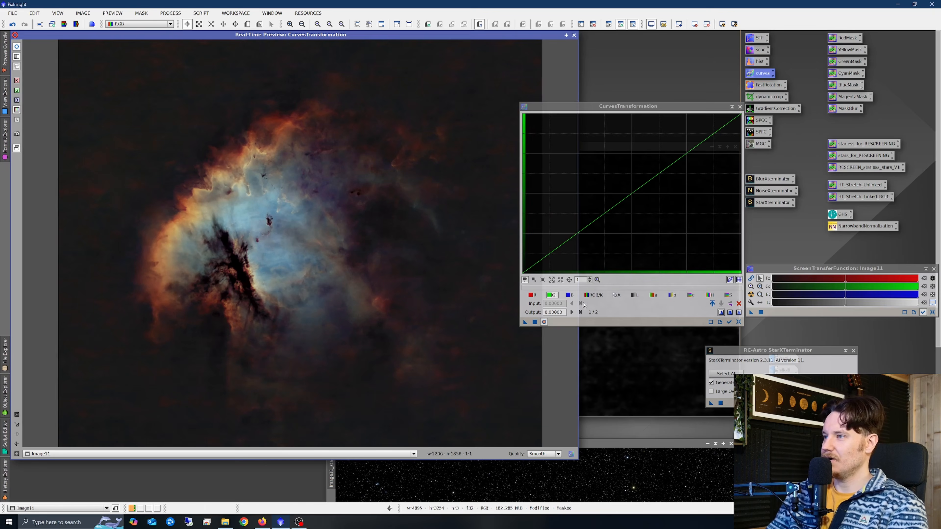
pyautogui.click(570, 296)
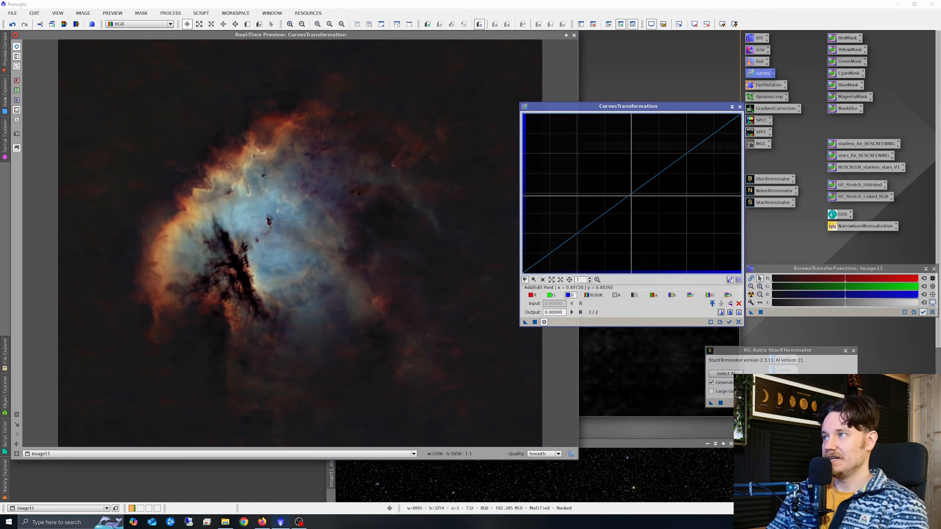
pyautogui.moveTo(632, 194)
pyautogui.mouseDown()
pyautogui.moveTo(586, 162)
pyautogui.moveTo(624, 184)
pyautogui.mouseUp()
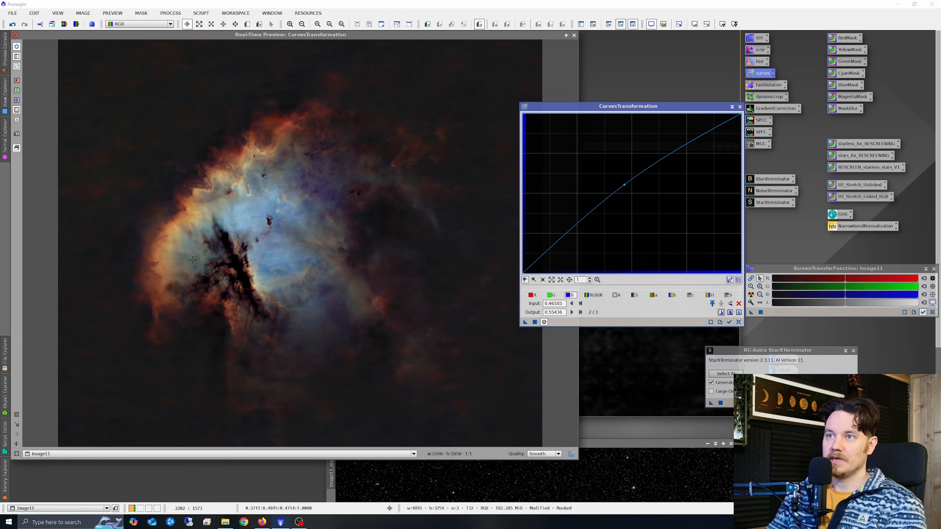
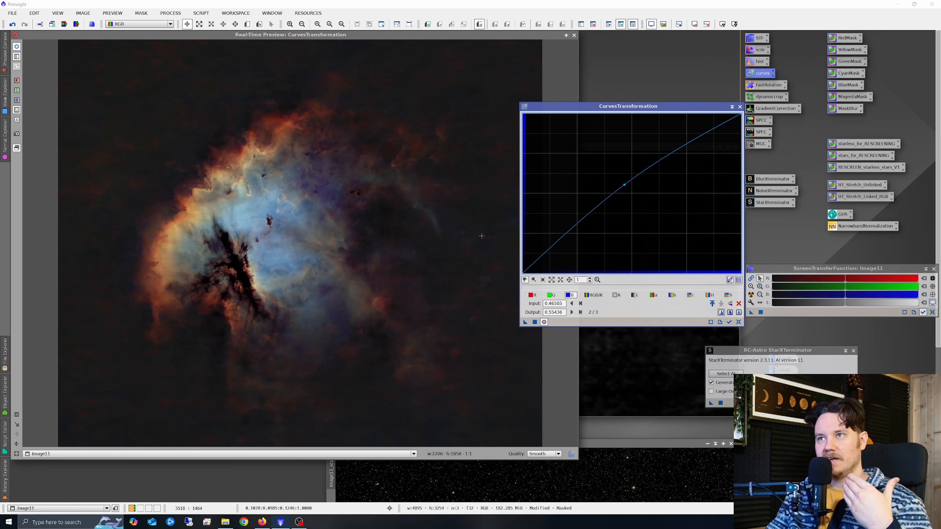
# Apply the blue-channel curve to the masked image, then reset and close CurvesTransformation and its real-time preview.
pyautogui.click(535, 322)
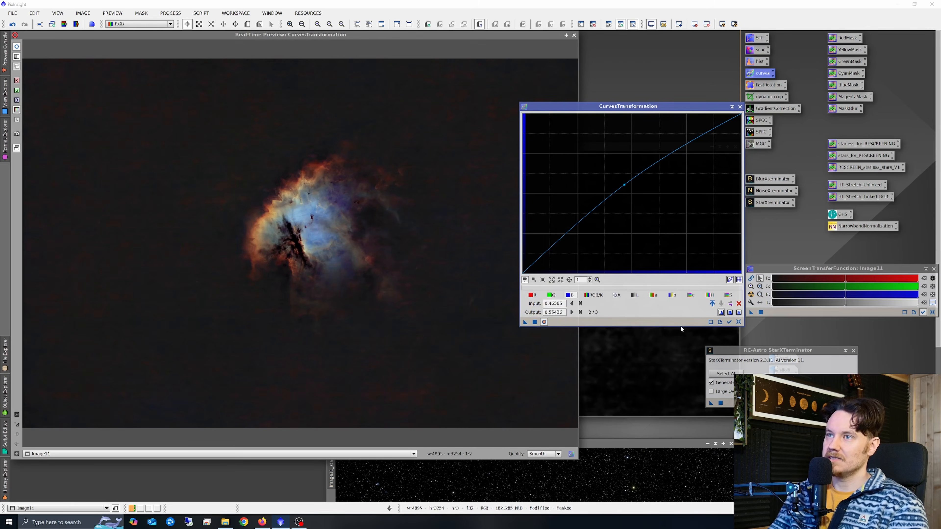
pyautogui.click(738, 323)
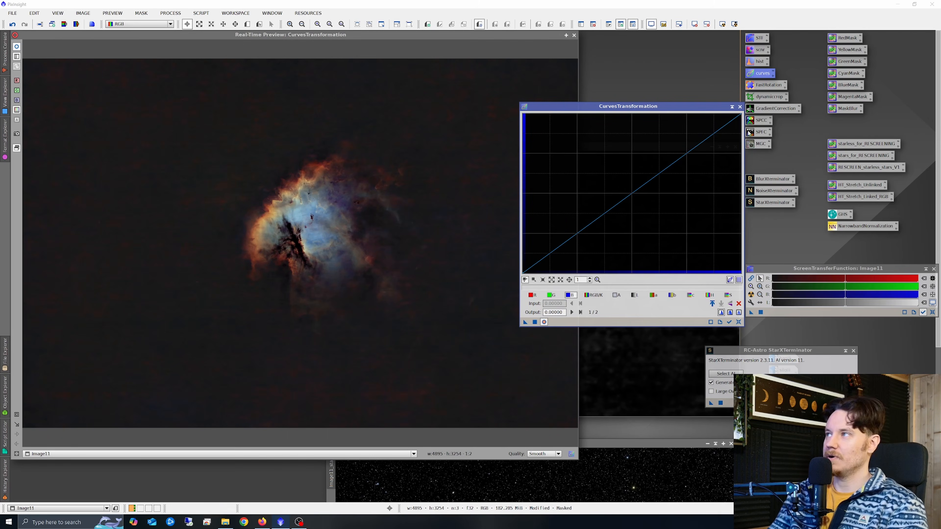
pyautogui.click(740, 107)
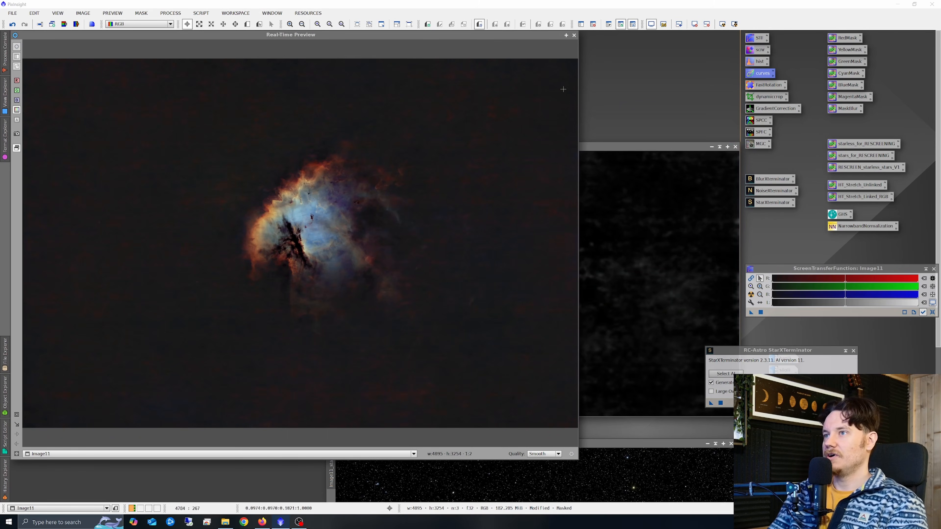
pyautogui.click(575, 37)
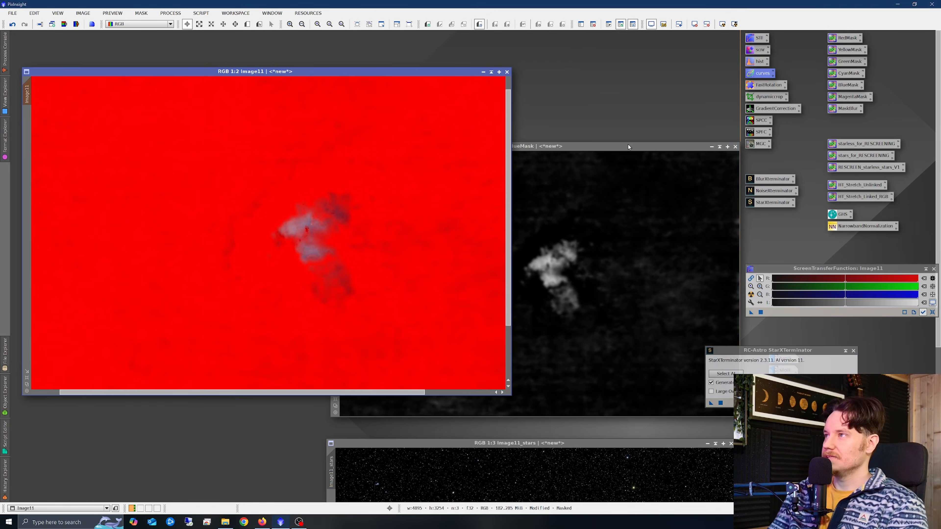
# Close the BlueMask window without saving, discarding the mask.
pyautogui.moveTo(629, 146); pyautogui.dragTo(521, 118)
pyautogui.click(627, 119)
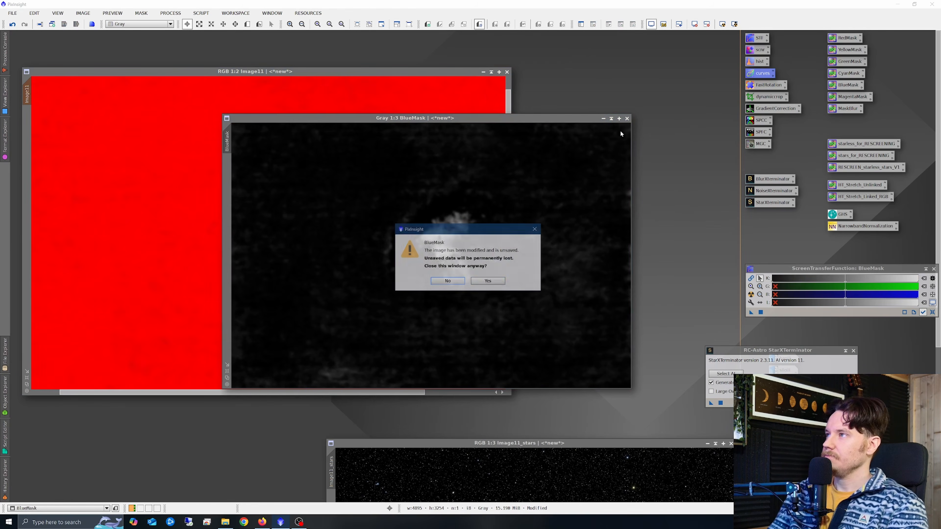
pyautogui.click(488, 283)
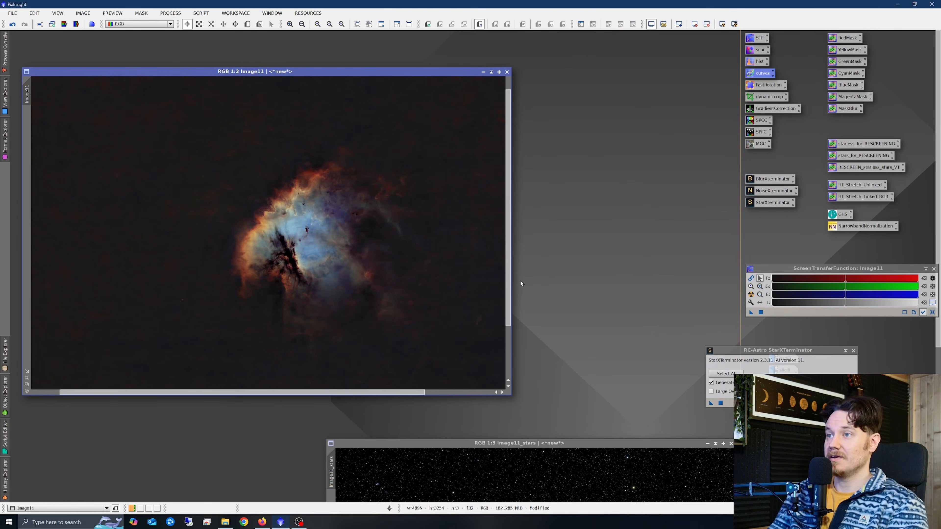
# Open RangeSelection from the MaskGeneration processes and enable Screening and a real-time preview.
pyautogui.scroll(-1, 397, 258)
pyautogui.scroll(1, 293, 239)
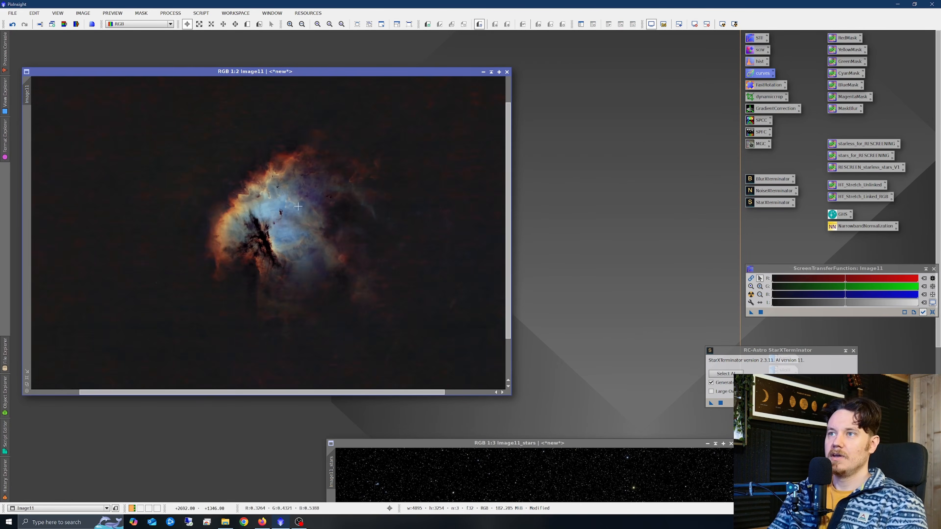
pyautogui.scroll(-2, 298, 206)
pyautogui.scroll(3, 174, 163)
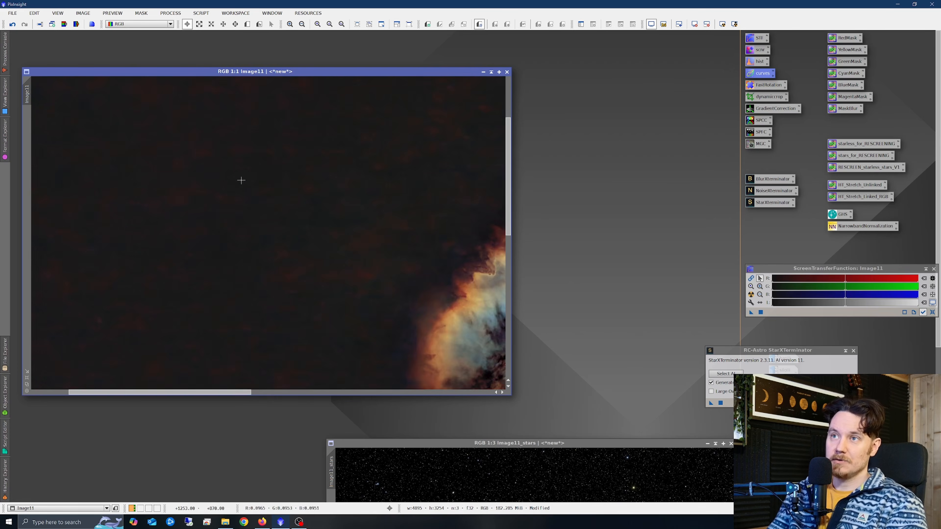
pyautogui.scroll(3, 213, 189)
pyautogui.scroll(-5, 292, 217)
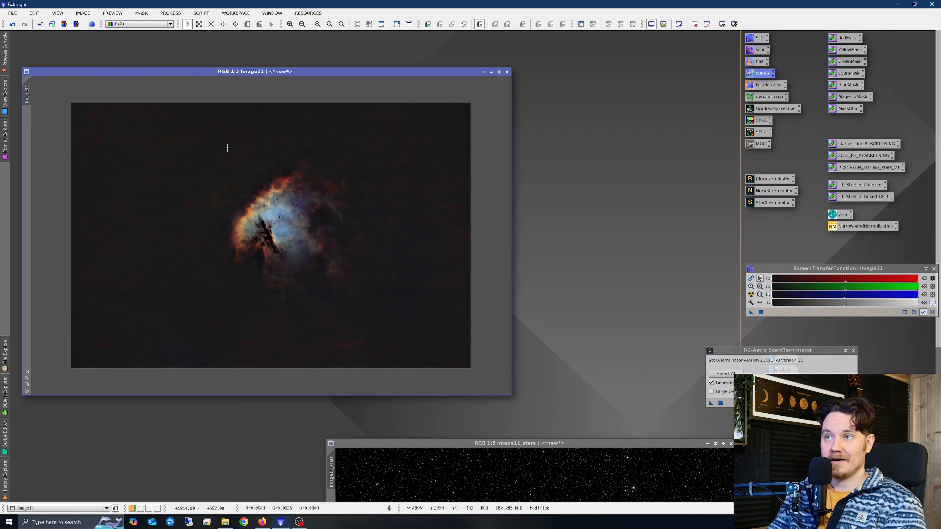
pyautogui.click(176, 15)
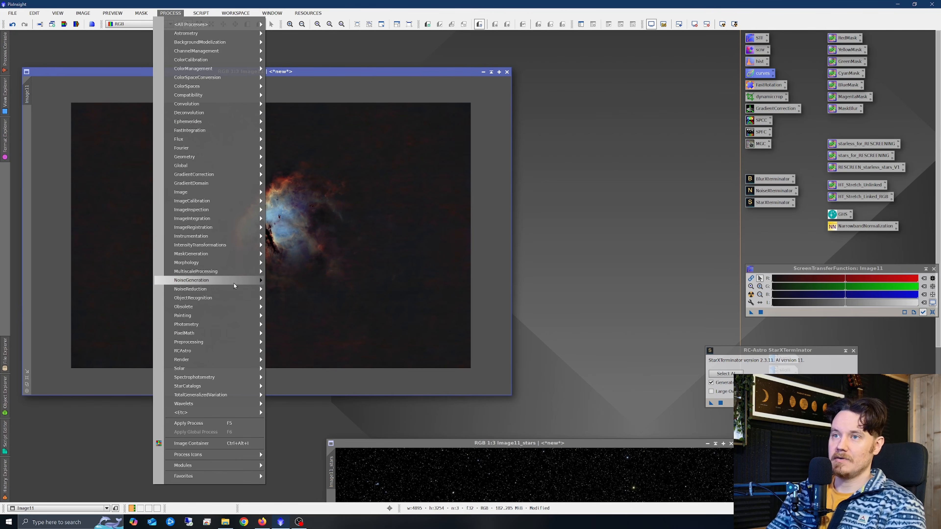
pyautogui.moveTo(234, 292)
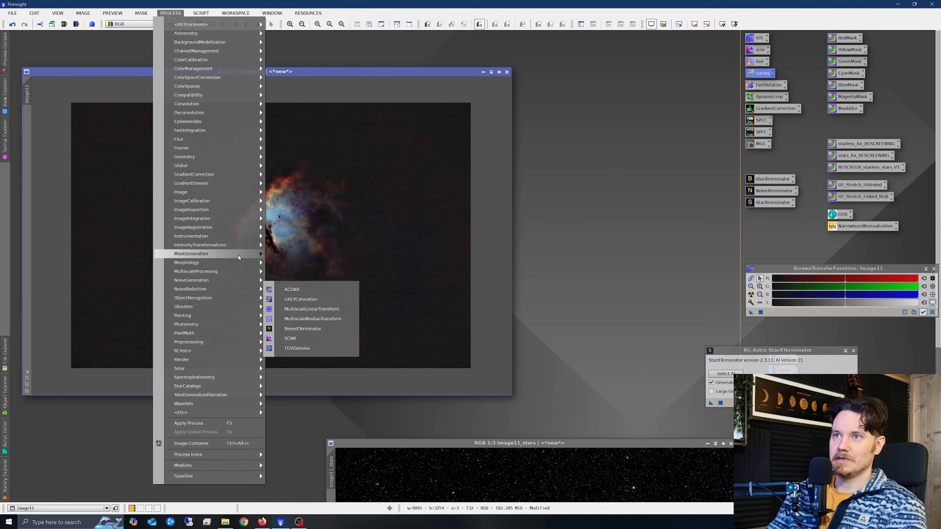
pyautogui.click(299, 254)
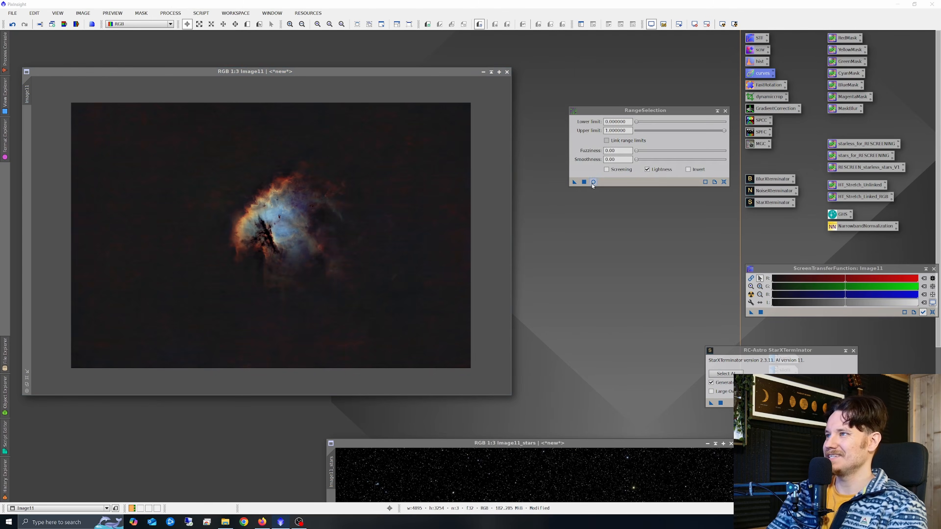
pyautogui.click(606, 172)
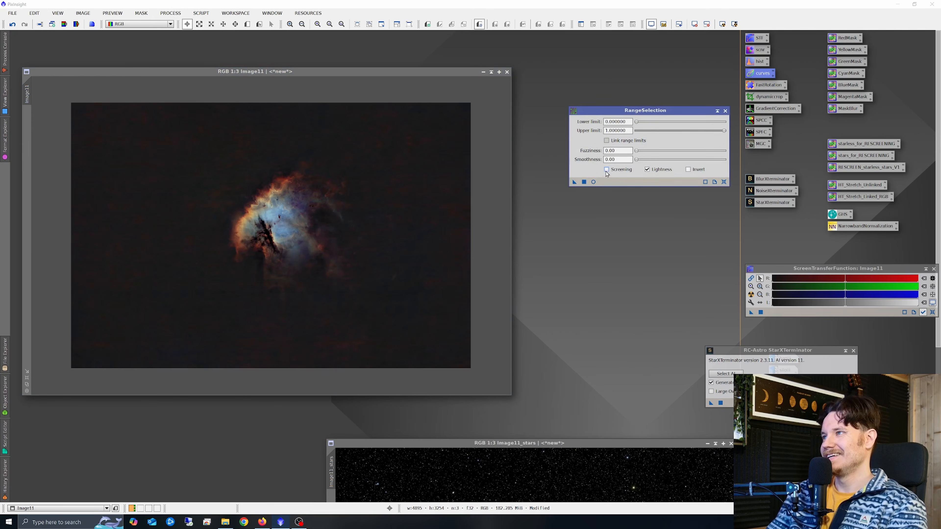
pyautogui.click(594, 182)
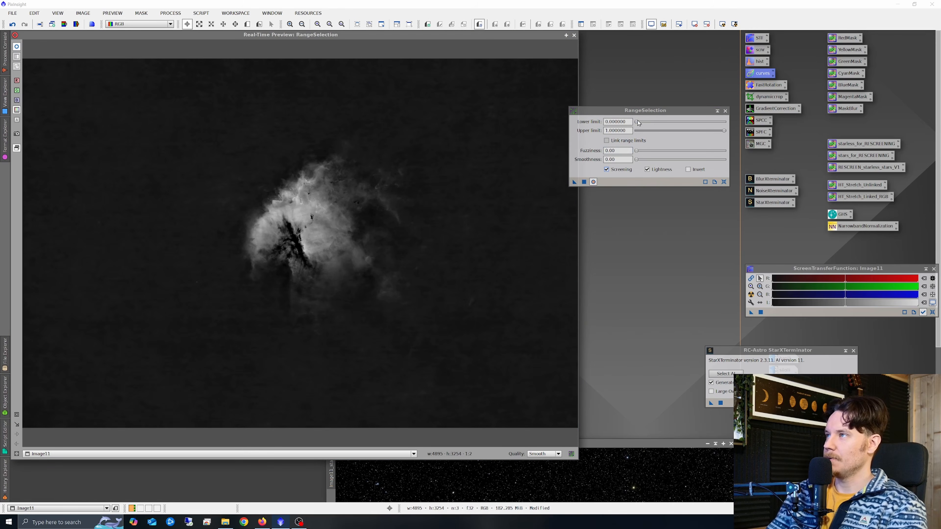
# Set the RangeSelection lower limit to 0.12.
pyautogui.moveTo(637, 122); pyautogui.dragTo(649, 128)
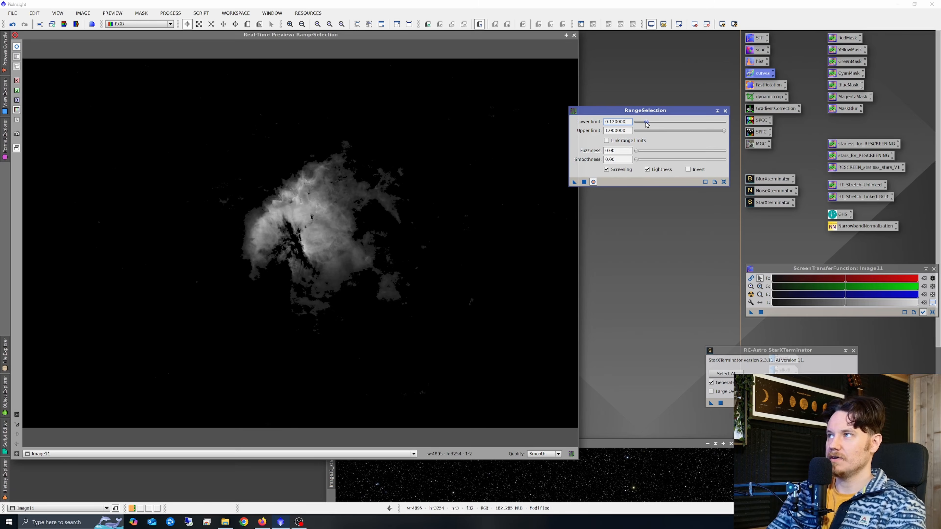
pyautogui.moveTo(647, 122); pyautogui.dragTo(645, 122)
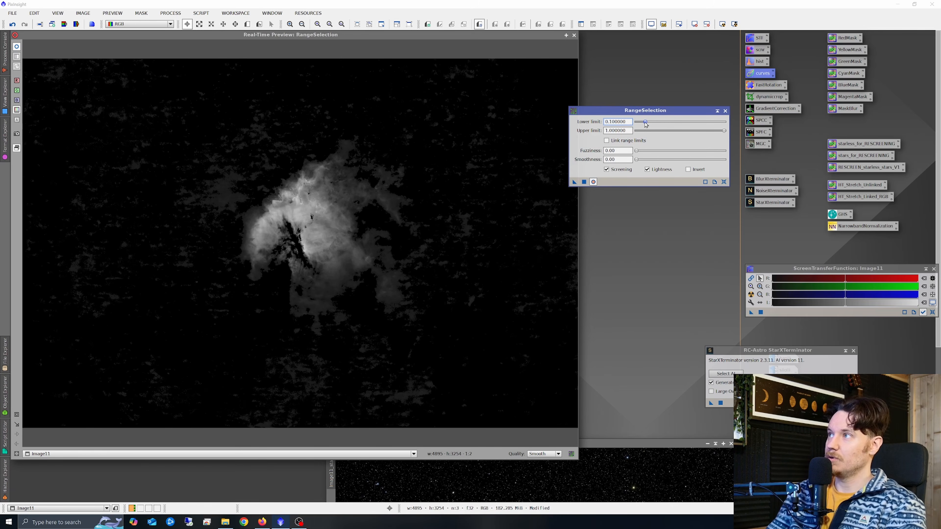
pyautogui.moveTo(646, 123); pyautogui.dragTo(651, 122)
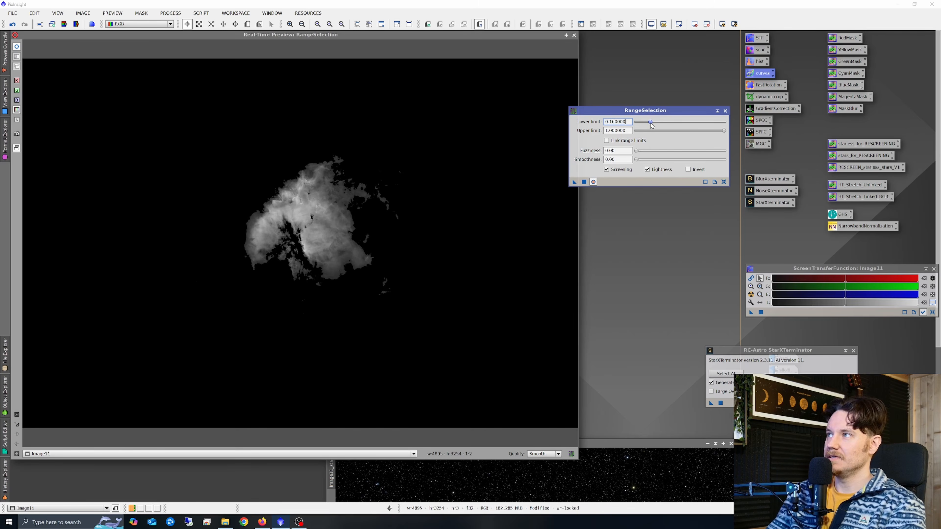
pyautogui.moveTo(652, 122); pyautogui.dragTo(648, 126)
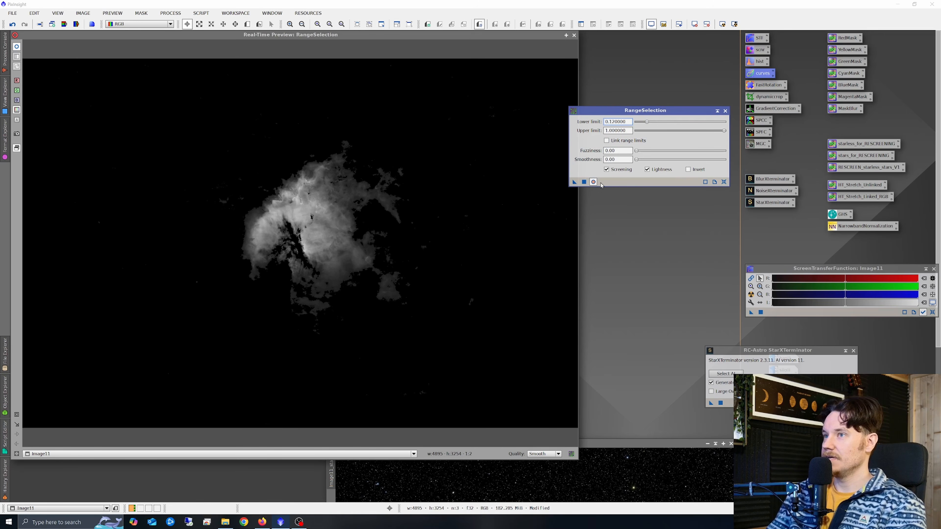
# Set smoothness to 20.5 and generate the range mask from the image, then reset RangeSelection and close the preview.
pyautogui.moveTo(641, 162); pyautogui.dragTo(656, 167)
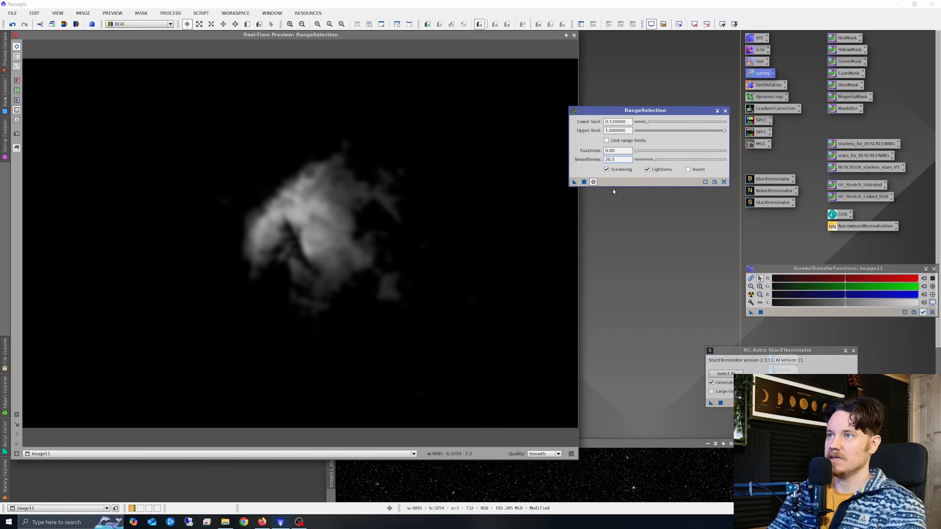
pyautogui.click(584, 182)
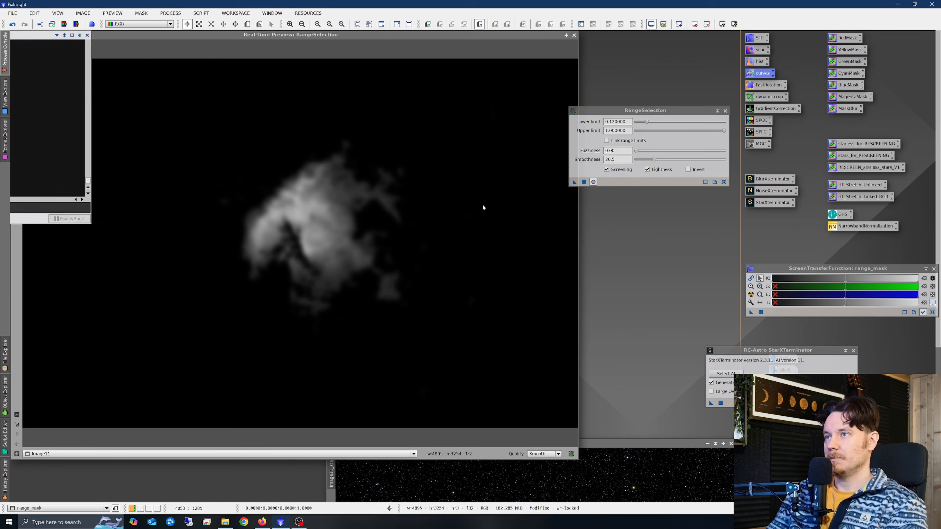
pyautogui.click(724, 182)
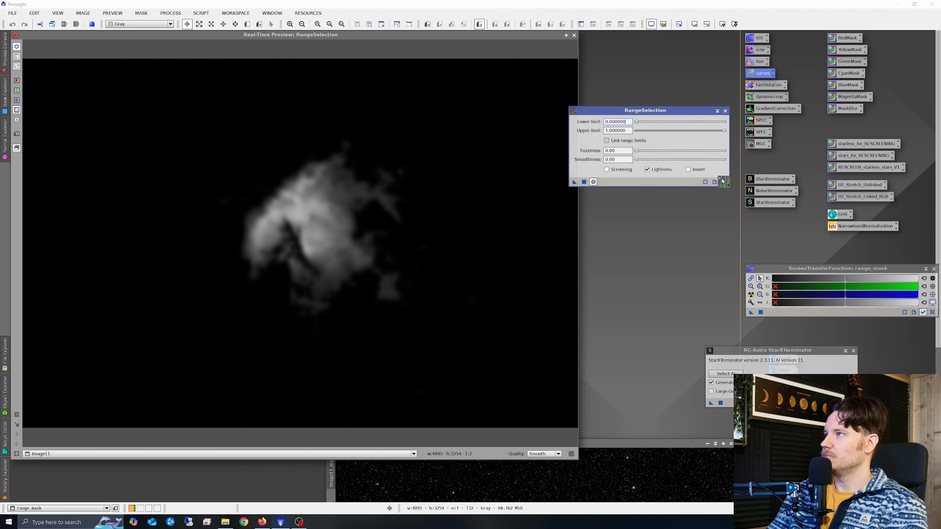
pyautogui.click(574, 34)
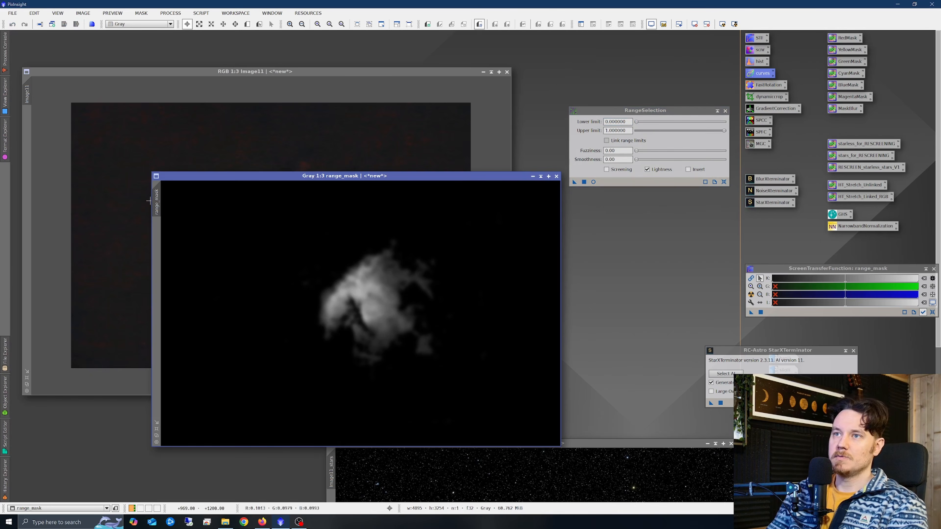
# Apply the range_mask as a mask on the image and close RangeSelection.
pyautogui.moveTo(157, 201); pyautogui.dragTo(26, 130)
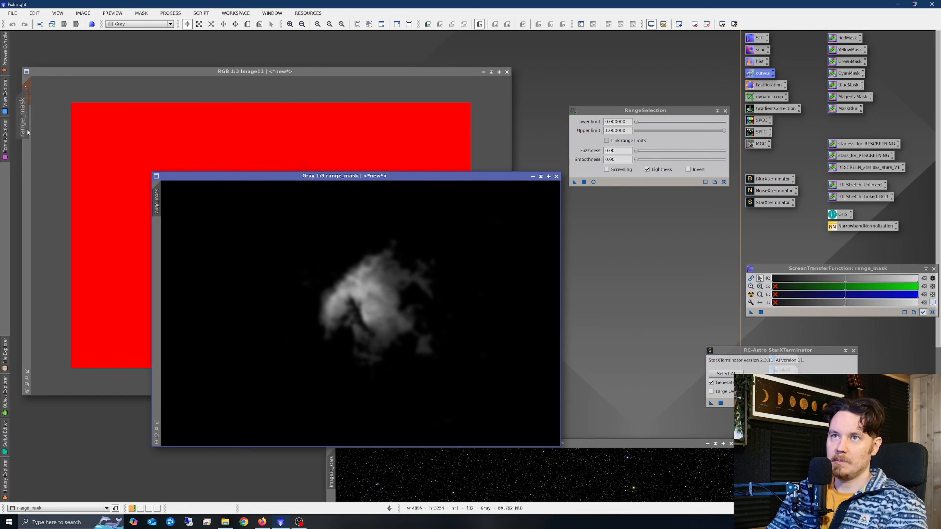
pyautogui.moveTo(249, 176); pyautogui.dragTo(326, 420)
pyautogui.click(312, 88)
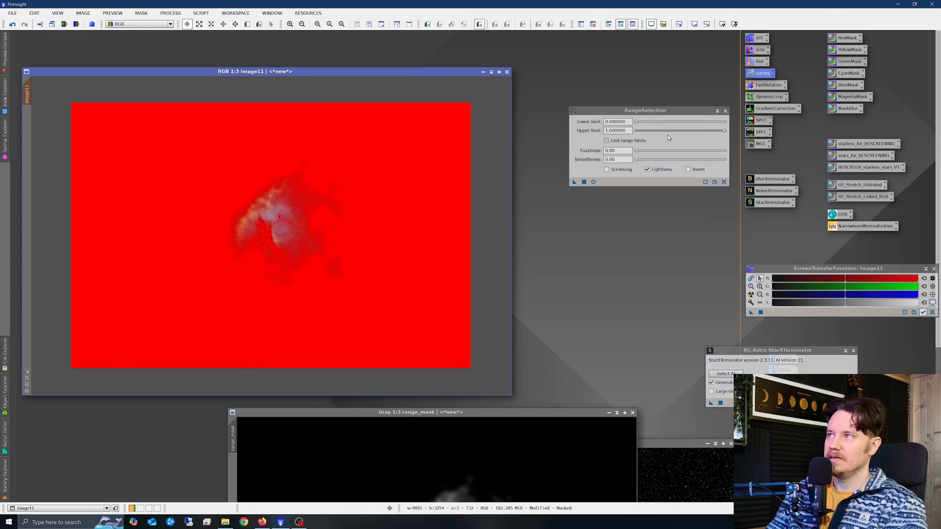
pyautogui.click(724, 110)
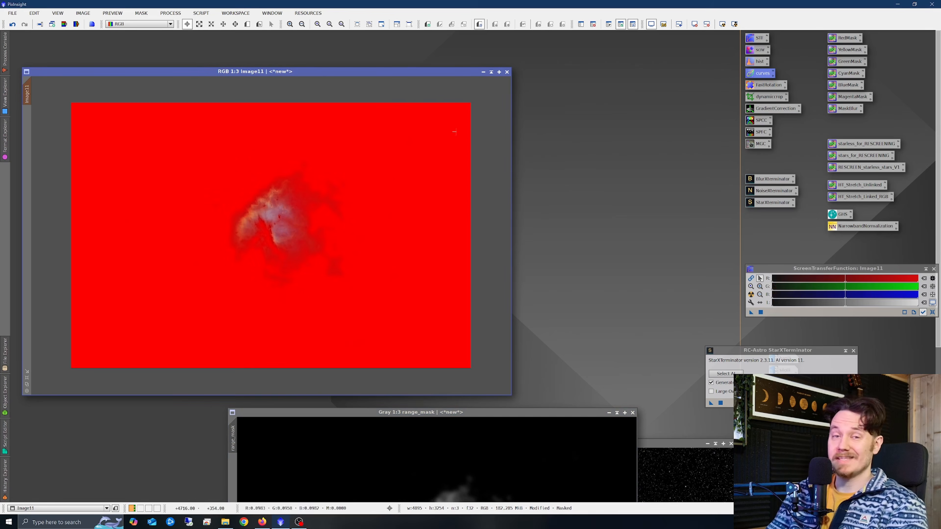
# Reopen CurvesTransformation with a real-time preview and raise the saturation curve's midpoint to about 0.58 output.
pyautogui.doubleClick(761, 74)
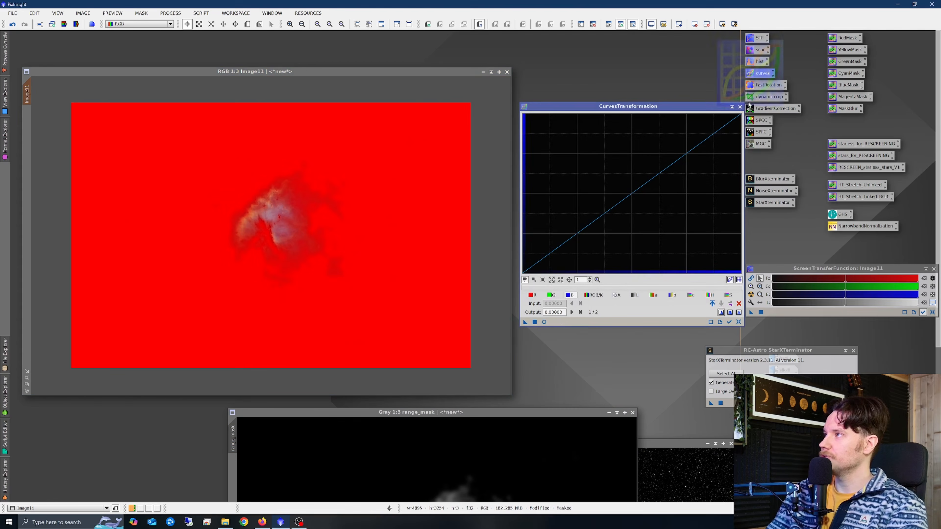
pyautogui.click(545, 322)
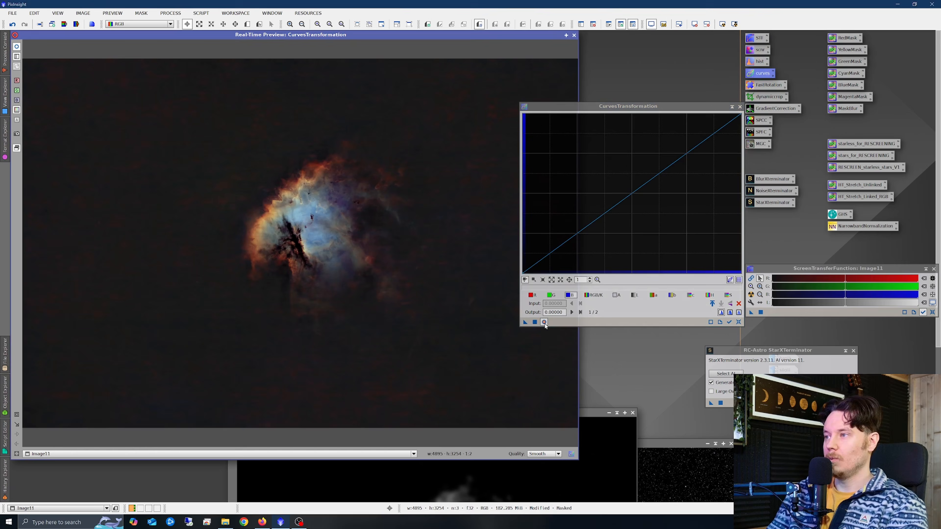
pyautogui.moveTo(585, 107); pyautogui.dragTo(541, 94)
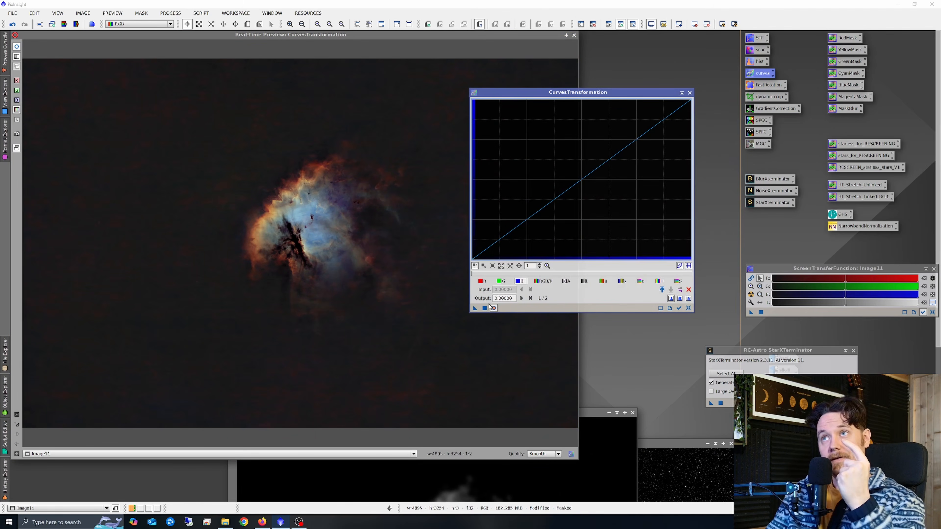
pyautogui.click(679, 281)
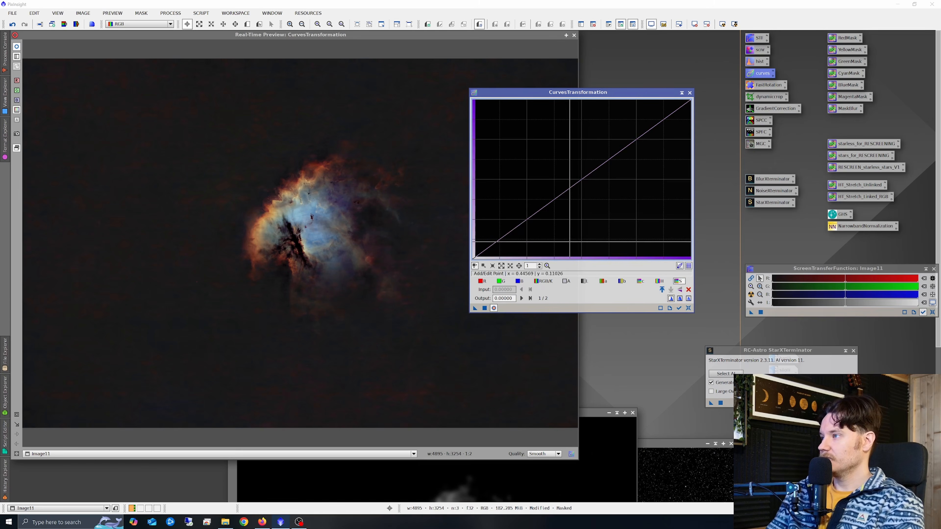
pyautogui.moveTo(581, 180); pyautogui.dragTo(571, 166)
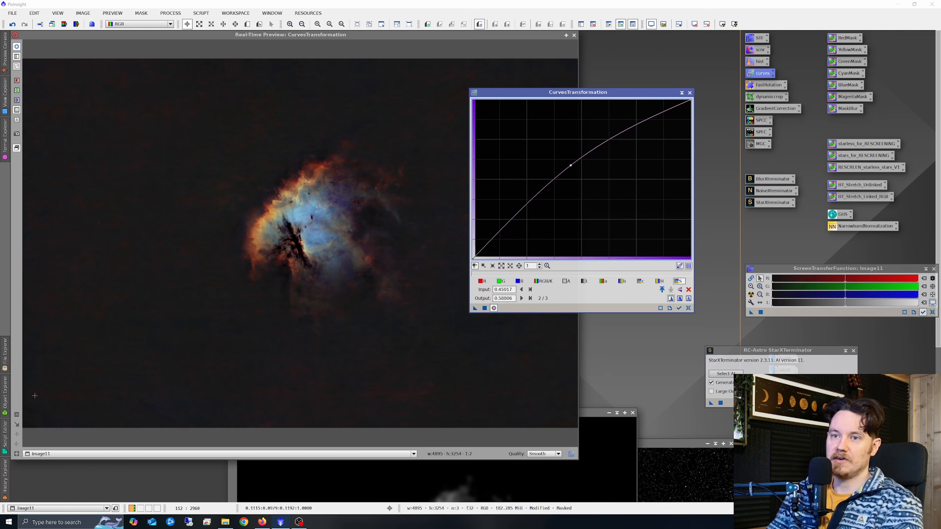
# Zoom the preview into the nebula and nudge the saturation point to about 0.61 output.
pyautogui.click(17, 47)
pyautogui.moveTo(180, 128); pyautogui.dragTo(432, 305)
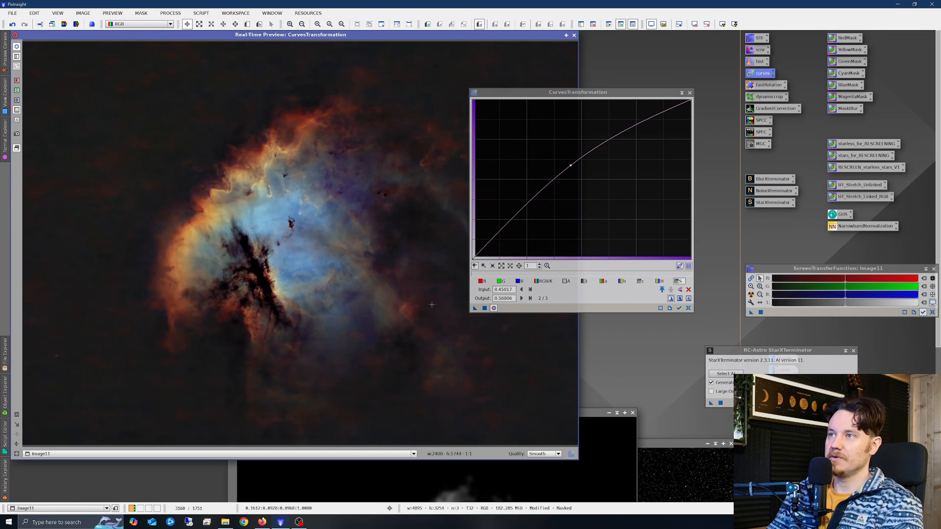
pyautogui.click(16, 49)
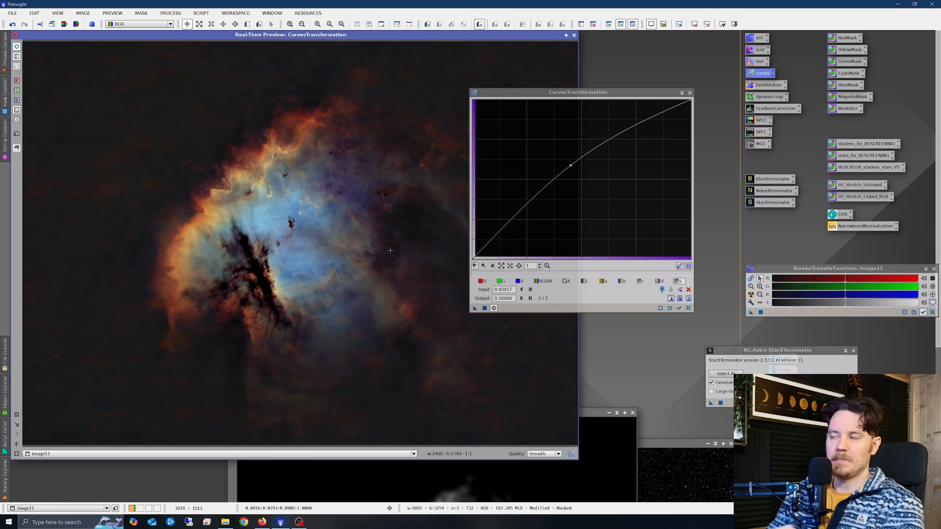
pyautogui.moveTo(571, 165); pyautogui.dragTo(570, 162)
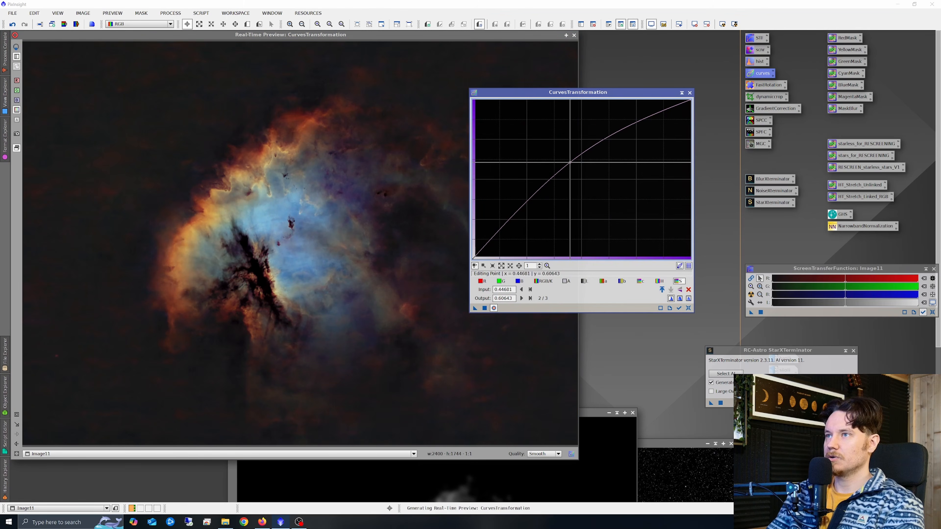
# Apply the saturation curve to the masked image and close CurvesTransformation.
pyautogui.click(485, 308)
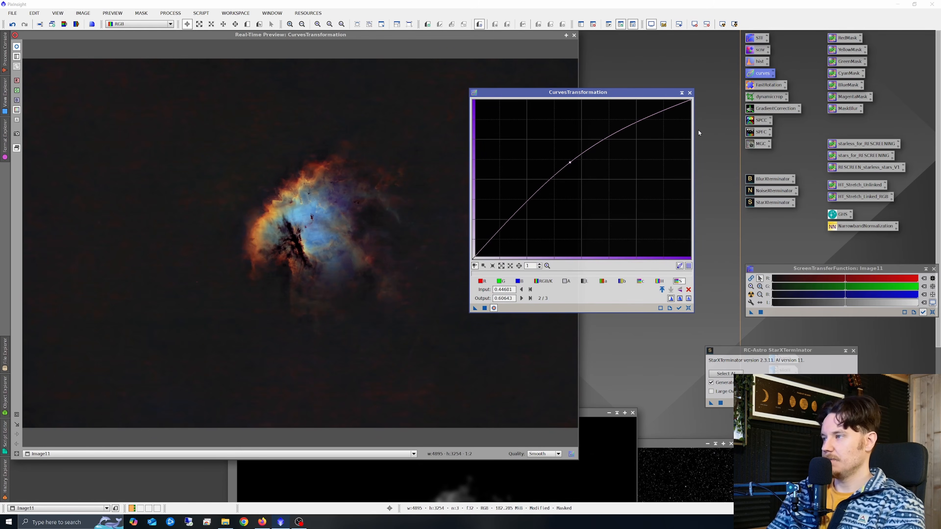
pyautogui.click(690, 94)
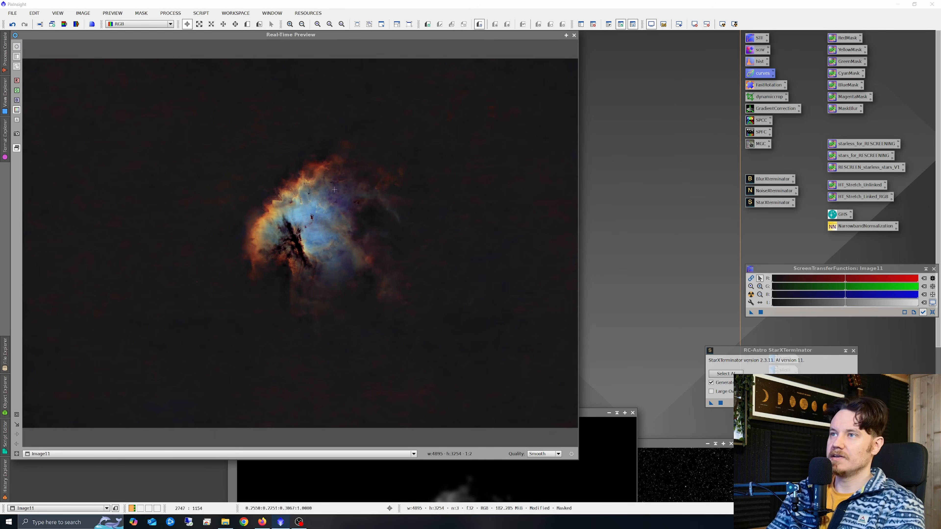
# Close the preview and invert the range mask on the image so the background is unprotected.
pyautogui.click(574, 35)
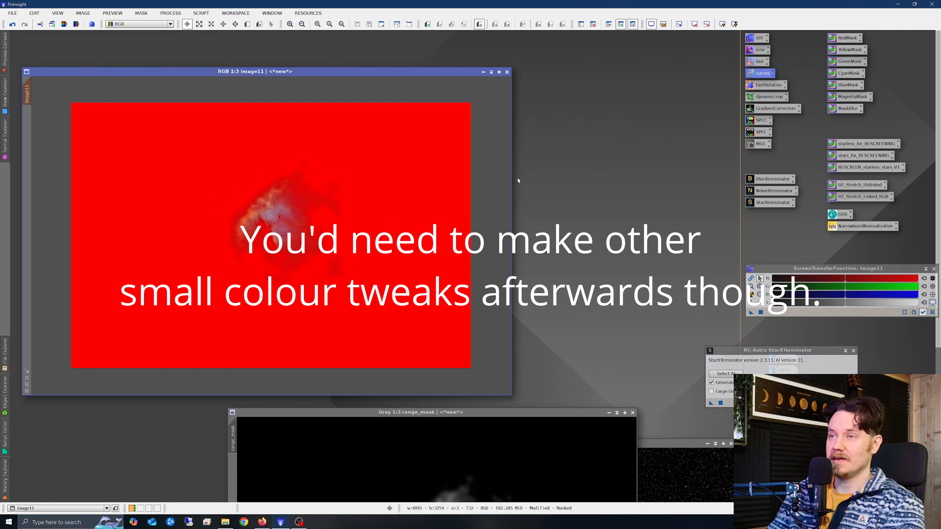
pyautogui.rightClick(307, 220)
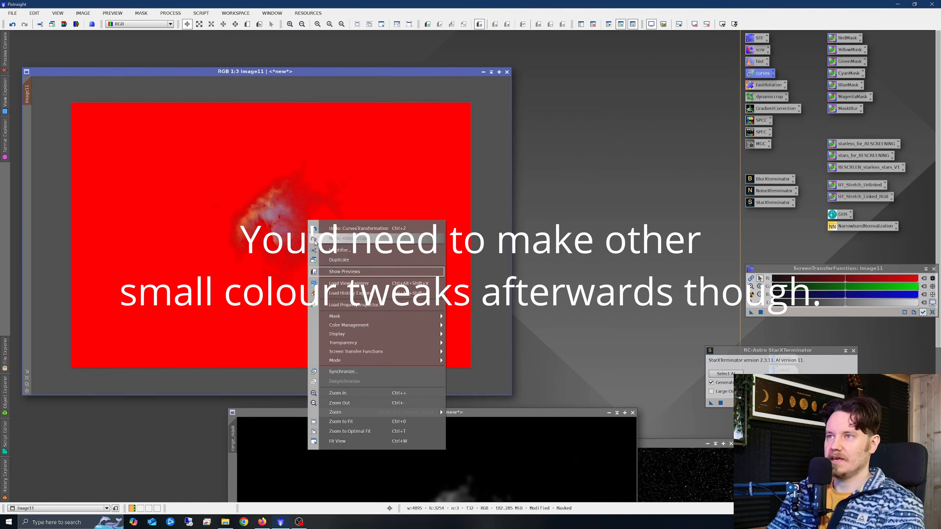
pyautogui.moveTo(372, 319)
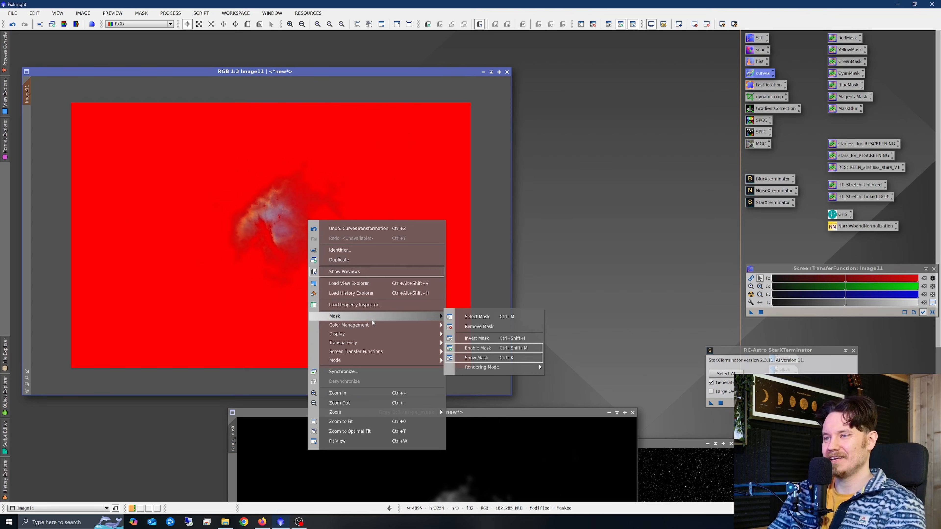
pyautogui.press('Escape')
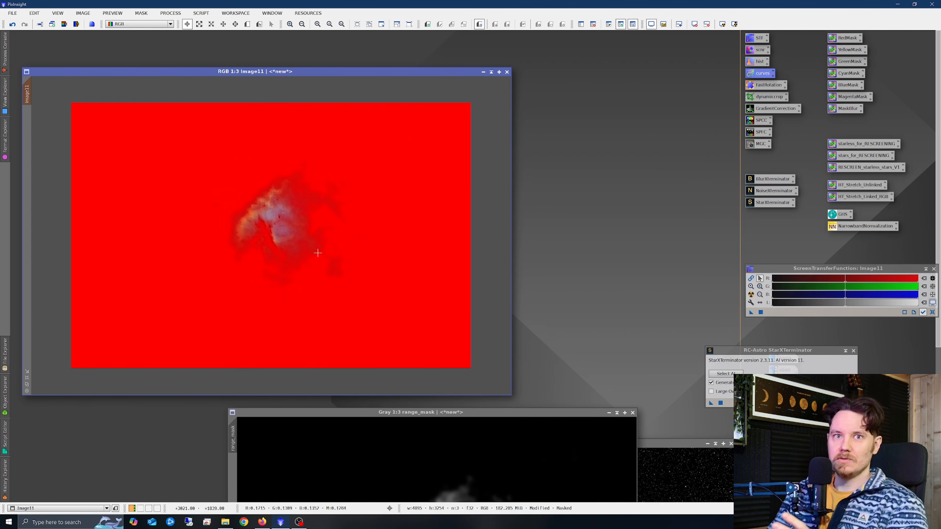
pyautogui.rightClick(340, 245)
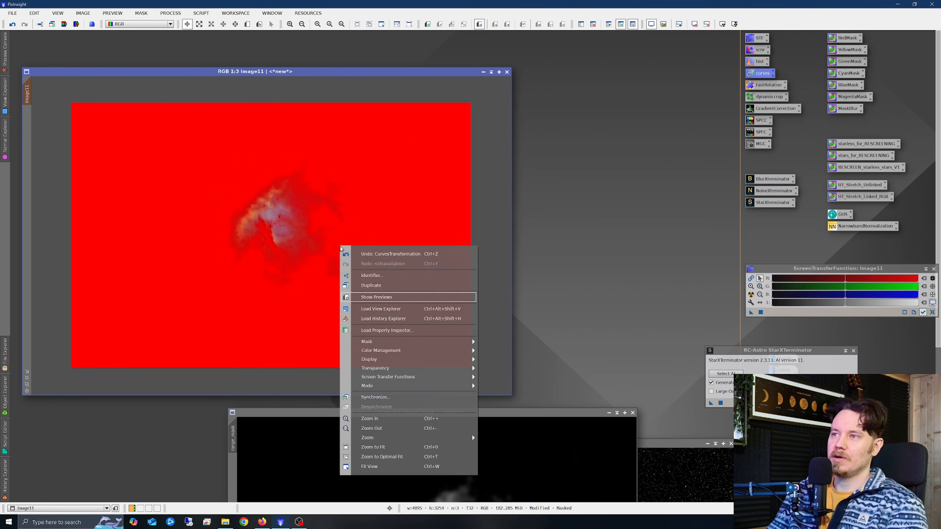
pyautogui.moveTo(430, 346)
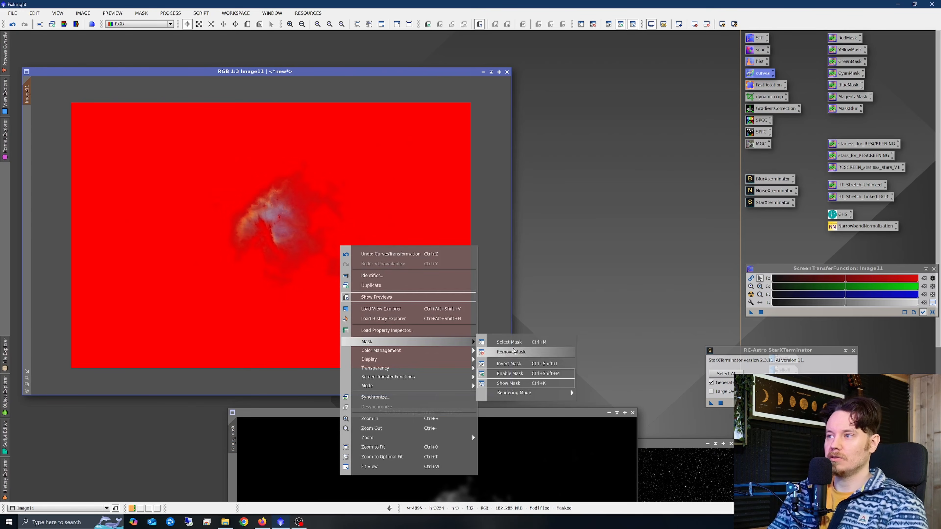
pyautogui.click(508, 384)
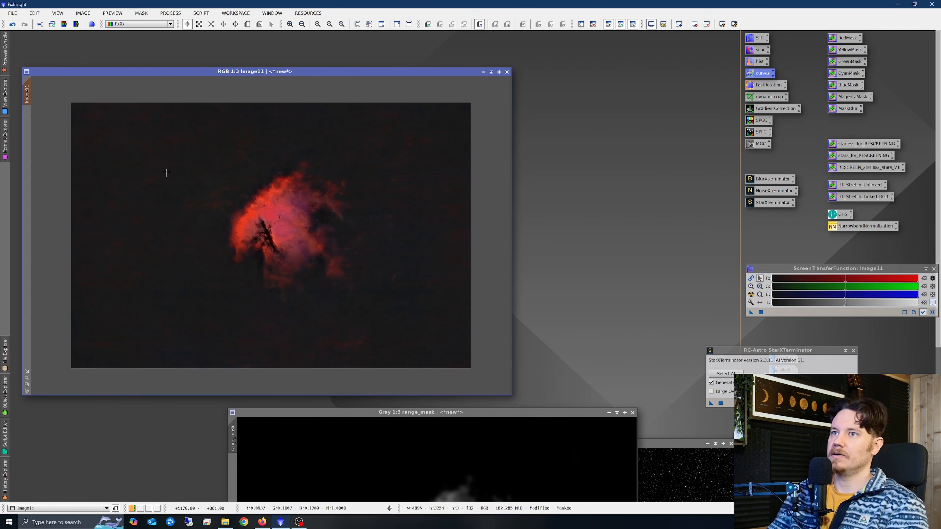
# Reopen CurvesTransformation with a real-time preview and pull the curve's midpoint down to about 0.36 output.
pyautogui.doubleClick(757, 74)
pyautogui.click(494, 308)
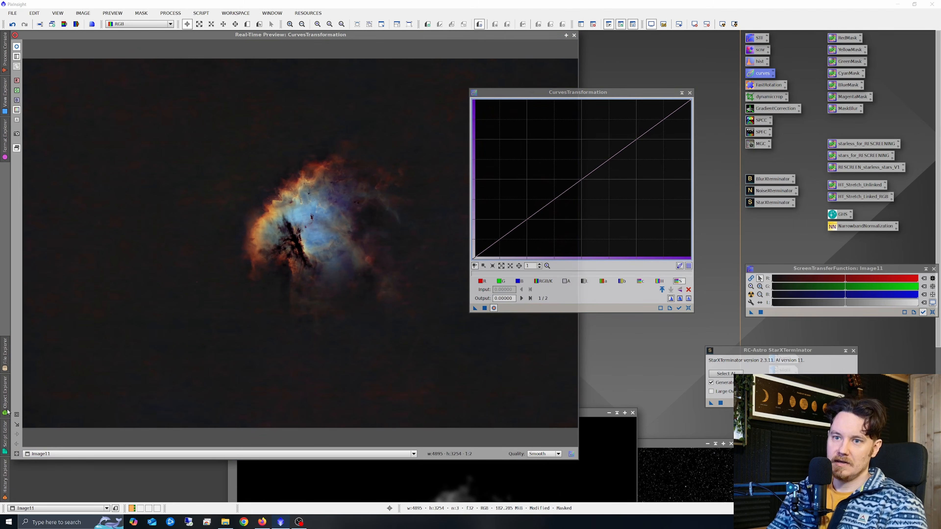
pyautogui.moveTo(137, 158); pyautogui.dragTo(271, 228)
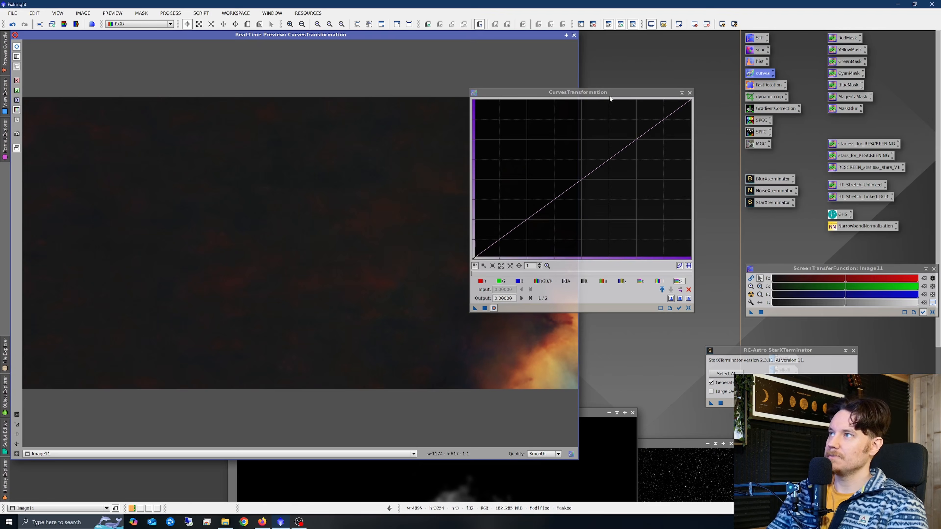
pyautogui.moveTo(609, 96); pyautogui.dragTo(676, 62)
pyautogui.moveTo(642, 152); pyautogui.dragTo(669, 168)
pyautogui.moveTo(672, 170); pyautogui.dragTo(670, 167)
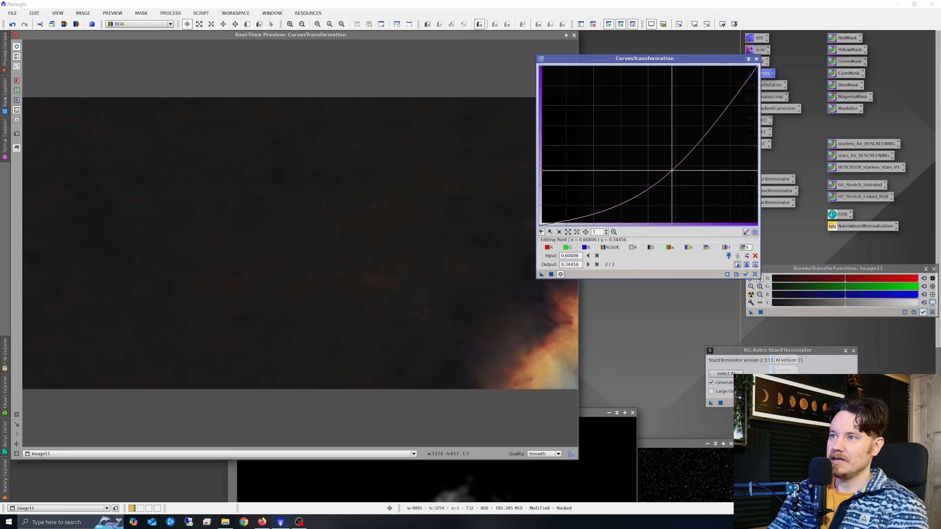
# Apply the darkening curve to the masked image, then close CurvesTransformation and the preview.
pyautogui.click(17, 47)
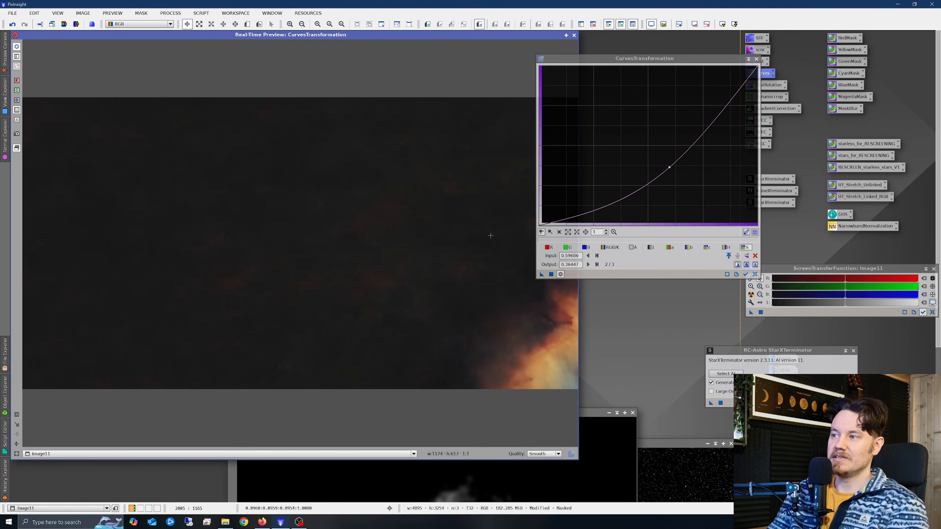
pyautogui.click(553, 275)
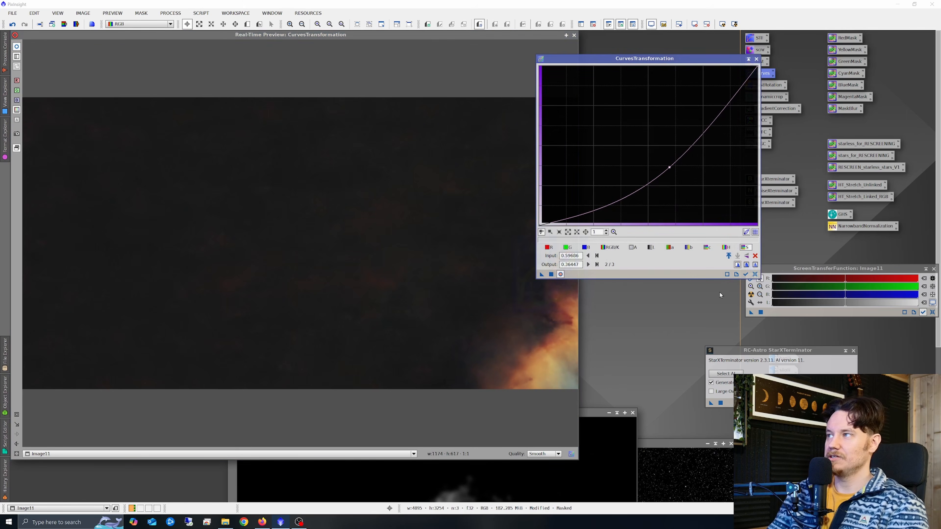
pyautogui.click(755, 274)
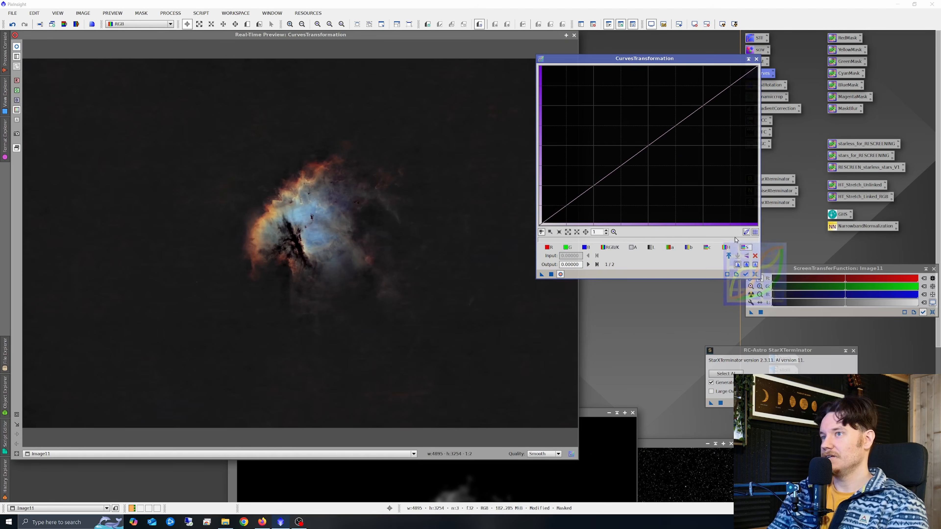
pyautogui.click(756, 59)
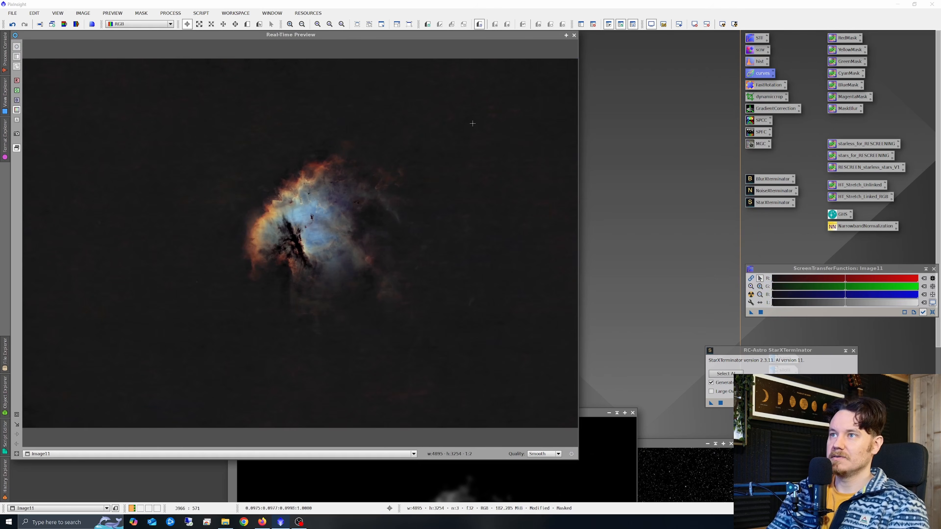
pyautogui.click(574, 35)
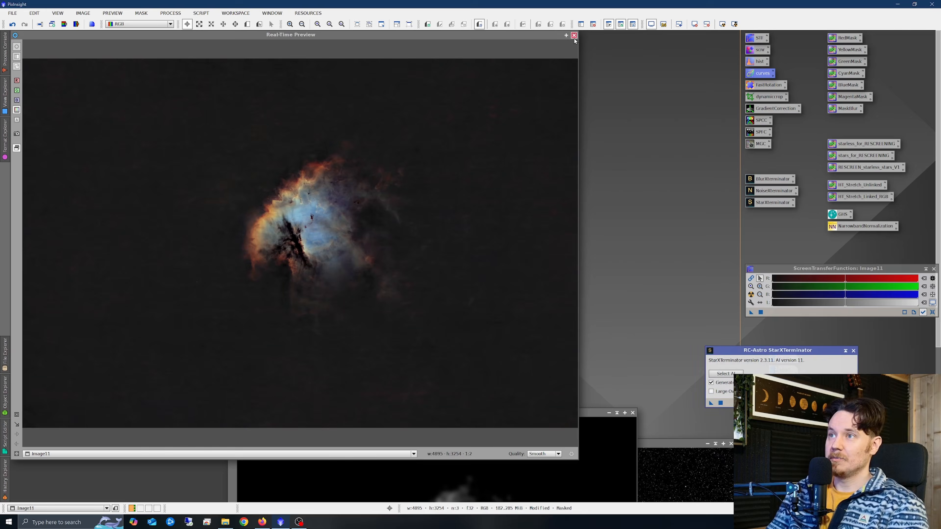
# Invert the range mask again so the nebula is unprotected.
pyautogui.rightClick(338, 228)
pyautogui.moveTo(407, 325)
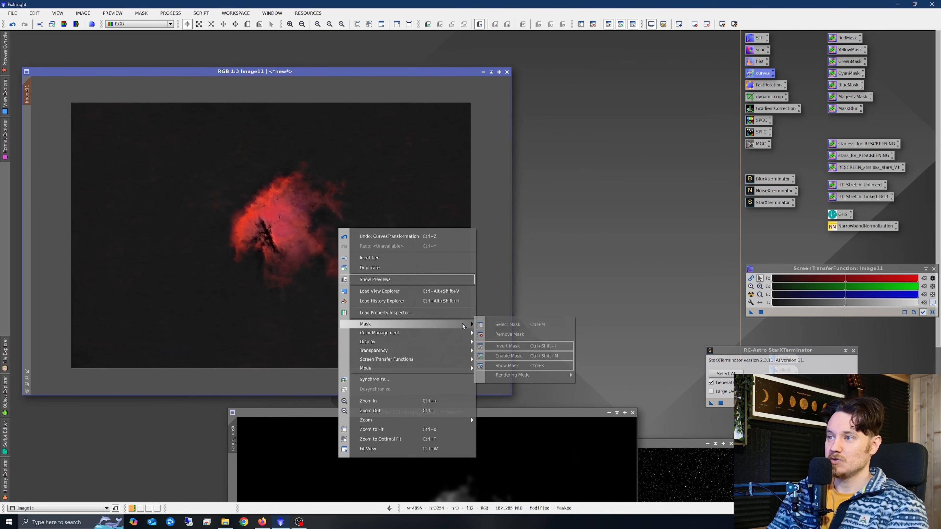
pyautogui.click(508, 335)
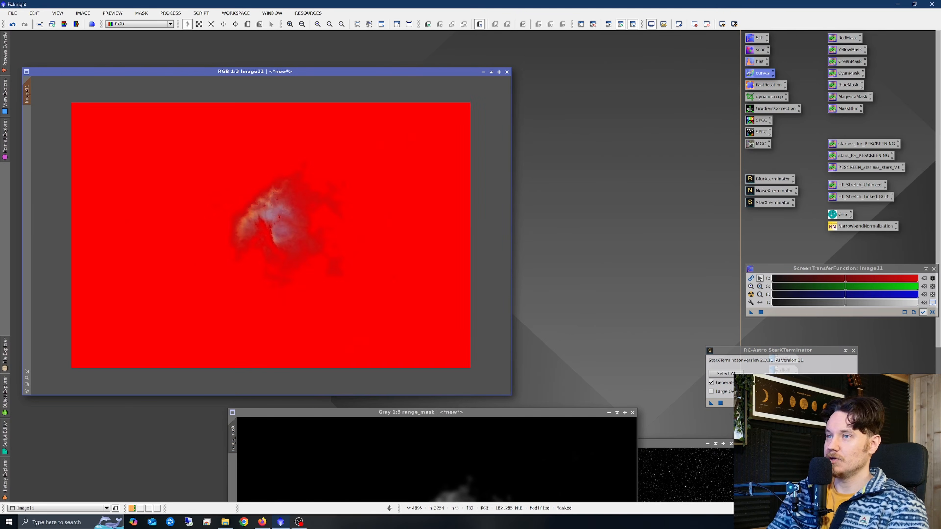
# Brighten the nebula with a curve raised to about 0.57 output at 0.46 input, then close CurvesTransformation and the preview.
pyautogui.doubleClick(753, 76)
pyautogui.click(561, 274)
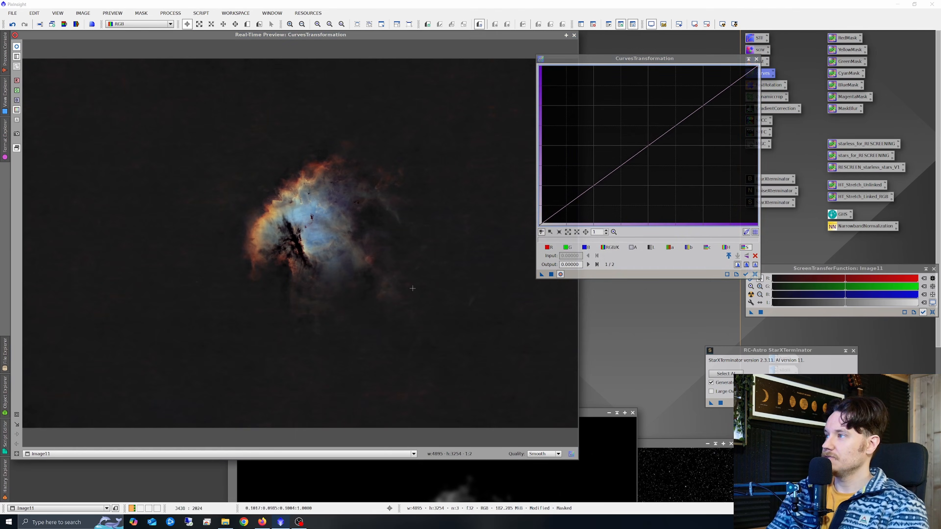
pyautogui.moveTo(643, 151)
pyautogui.mouseDown()
pyautogui.moveTo(648, 138)
pyautogui.moveTo(639, 134)
pyautogui.mouseUp()
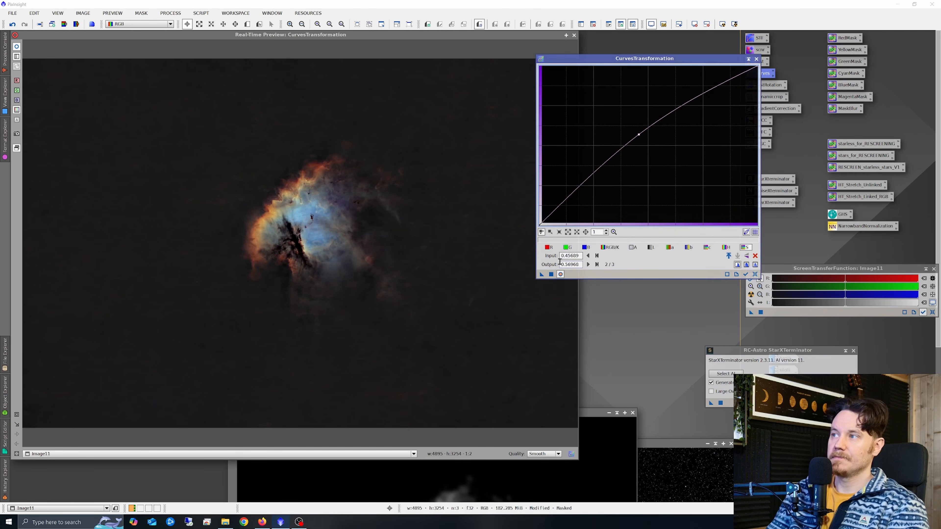
pyautogui.click(552, 275)
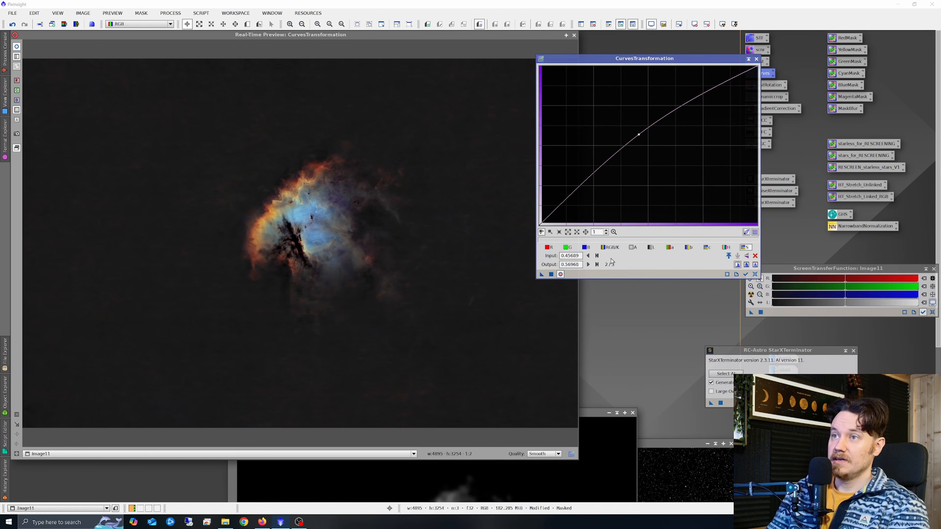
pyautogui.click(755, 275)
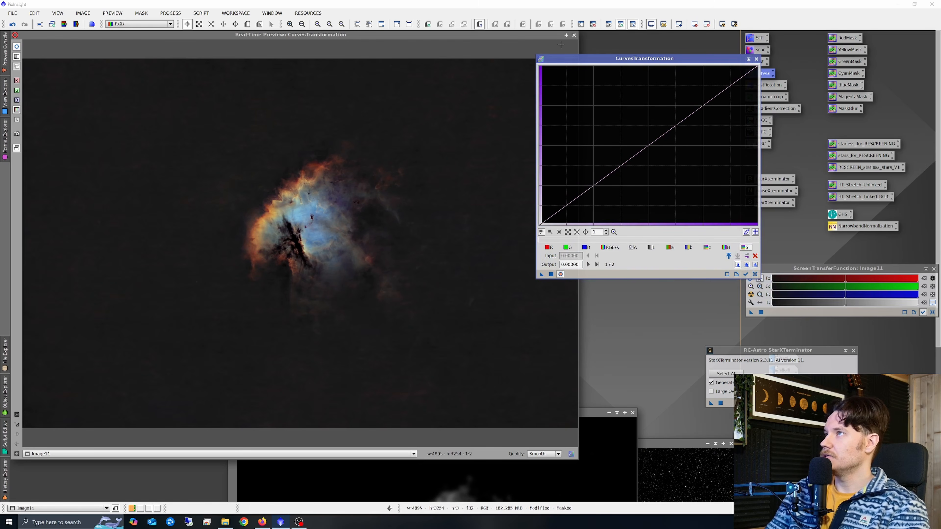
pyautogui.click(757, 59)
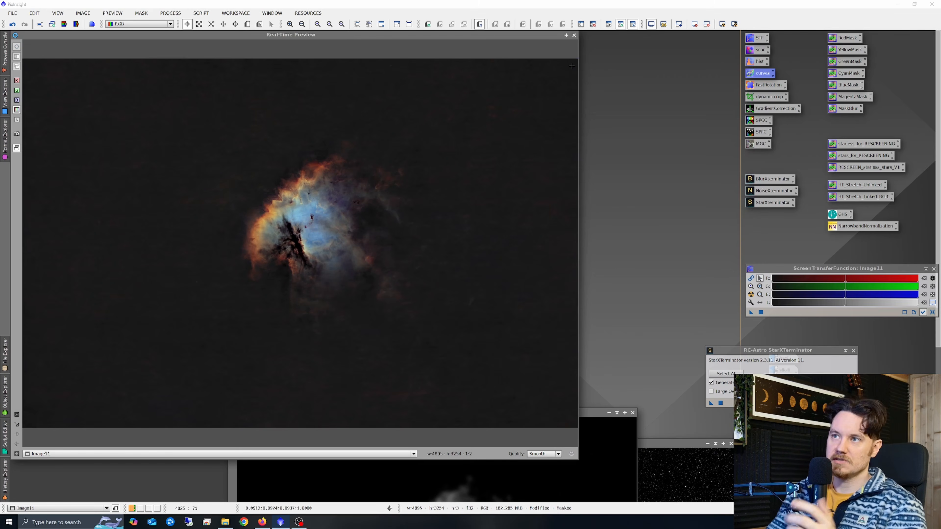
pyautogui.click(574, 37)
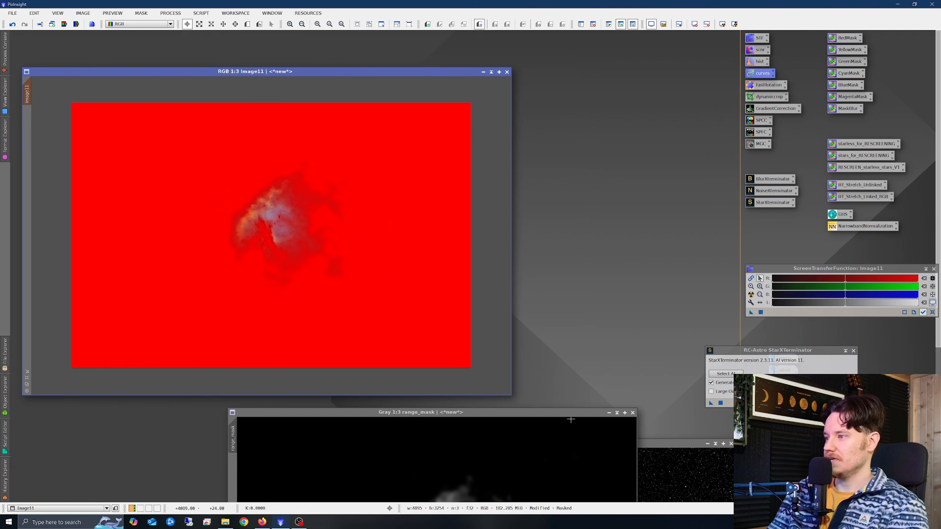
# Close the range_mask image and confirm breaking its mask references.
pyautogui.moveTo(571, 412); pyautogui.dragTo(440, 173)
pyautogui.click(503, 172)
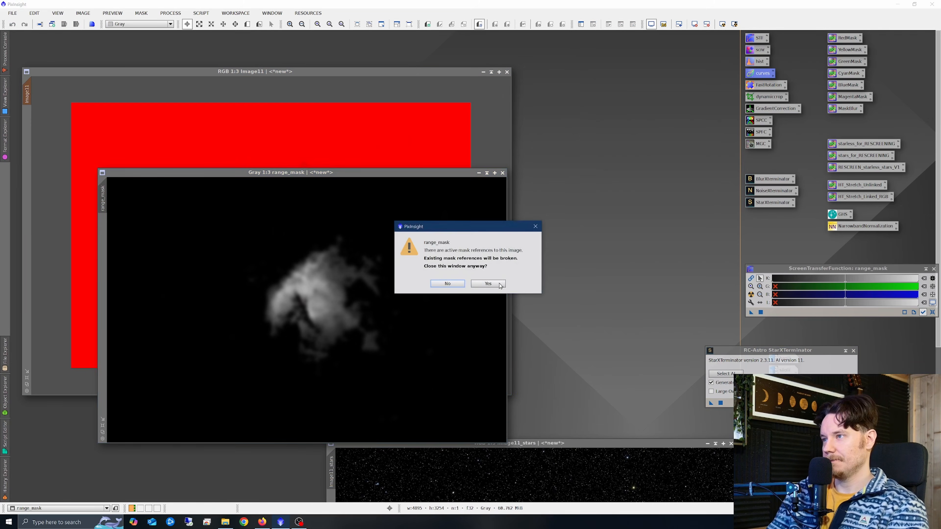
pyautogui.click(488, 283)
# Screen the stars back in by applying the starless_for_RESCREENING, stars_for_RESCREENING and RESCREEN_starless_stars_V1 icons.
pyautogui.moveTo(541, 444); pyautogui.dragTo(489, 189)
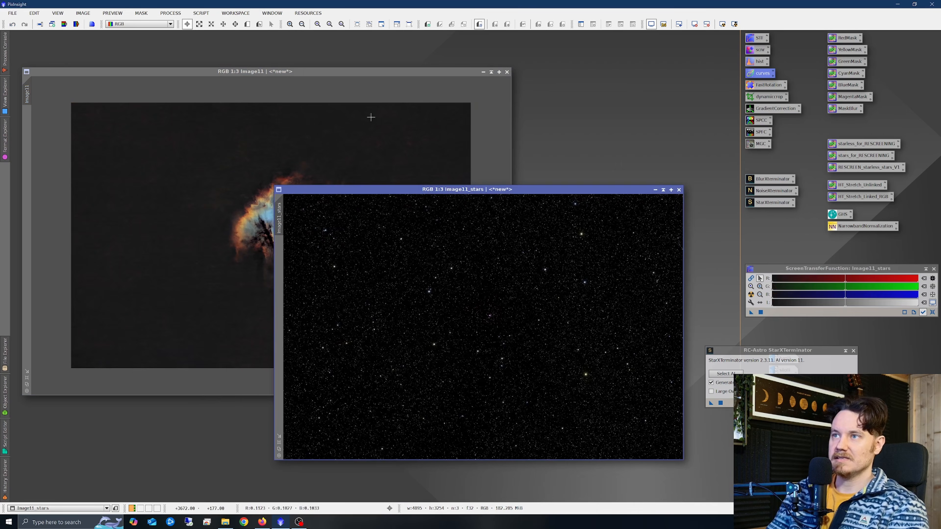
pyautogui.click(370, 117)
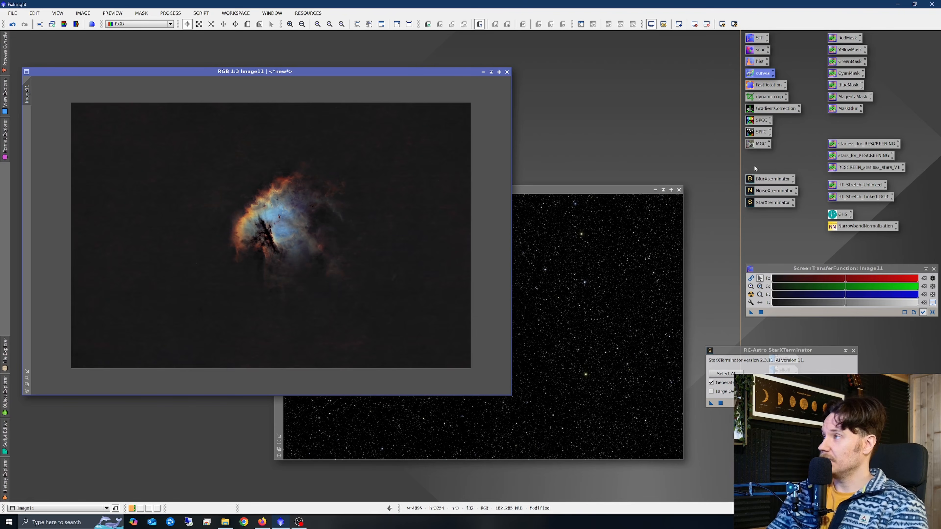
pyautogui.moveTo(858, 145); pyautogui.dragTo(385, 149)
pyautogui.moveTo(859, 155); pyautogui.dragTo(636, 249)
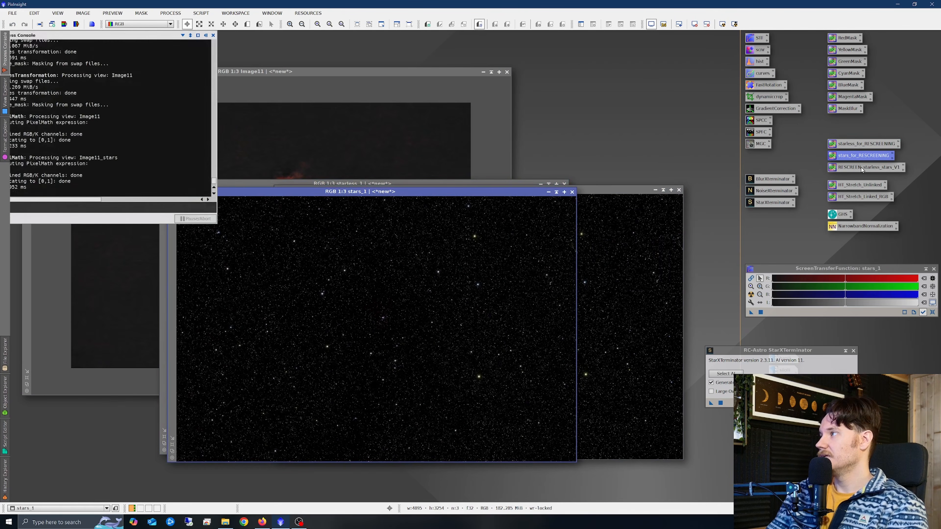
pyautogui.moveTo(862, 169); pyautogui.dragTo(389, 270)
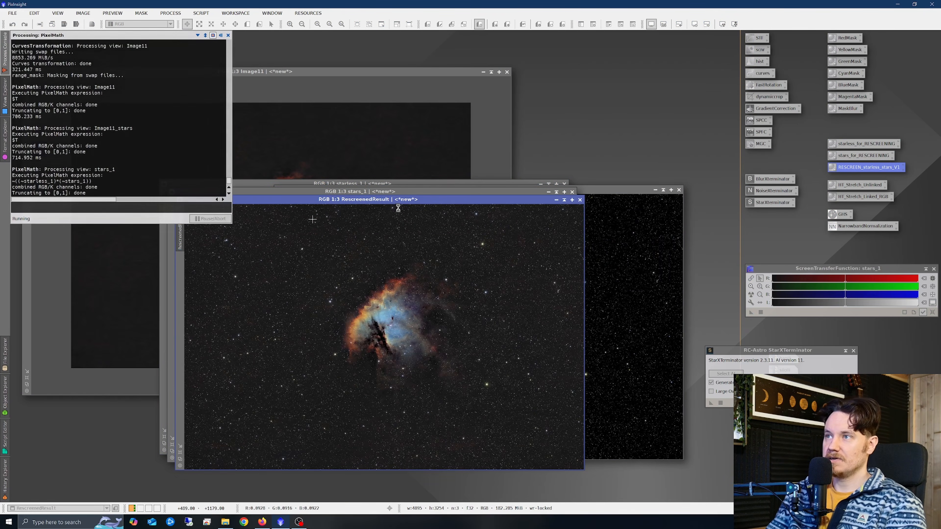
# Inspect the RescreenedResult image at several zoom levels.
pyautogui.moveTo(407, 200); pyautogui.dragTo(378, 128)
pyautogui.scroll(2, 362, 241)
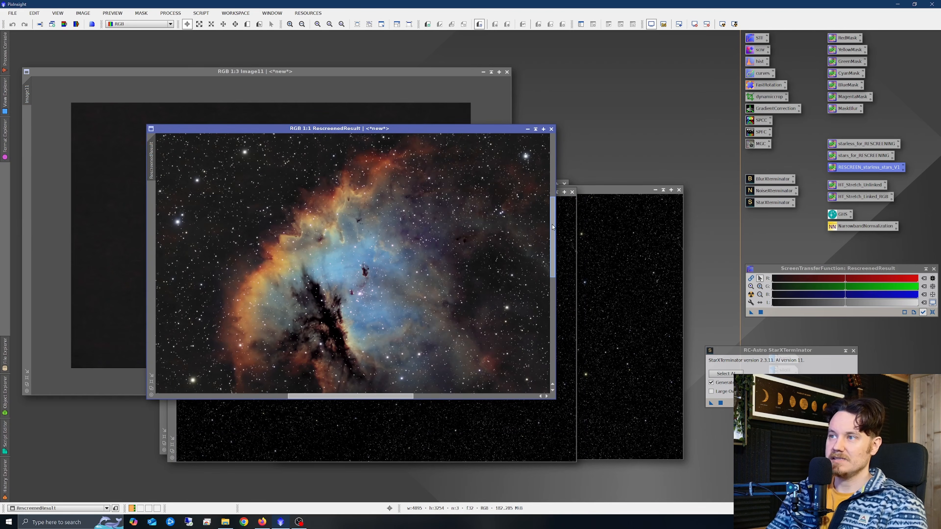
pyautogui.moveTo(553, 226); pyautogui.dragTo(552, 236)
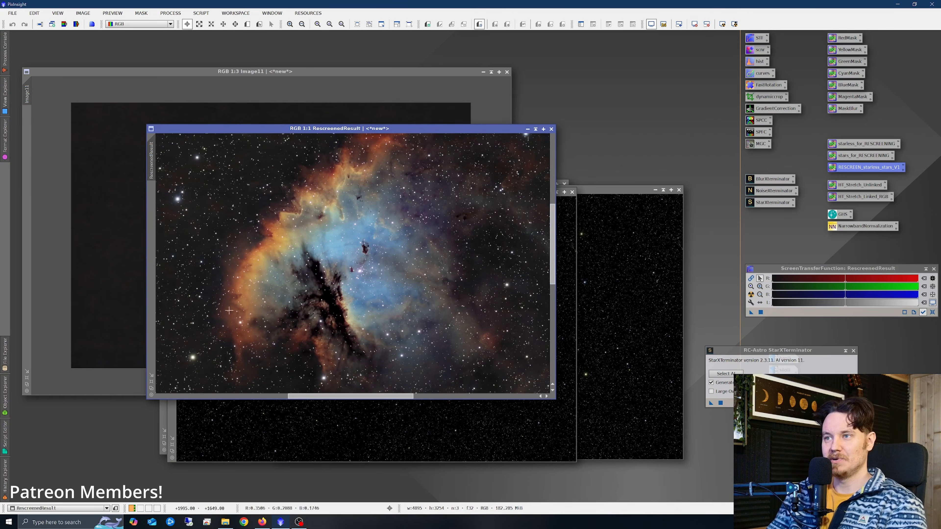
pyautogui.doubleClick(525, 129)
pyautogui.scroll(-2, 319, 268)
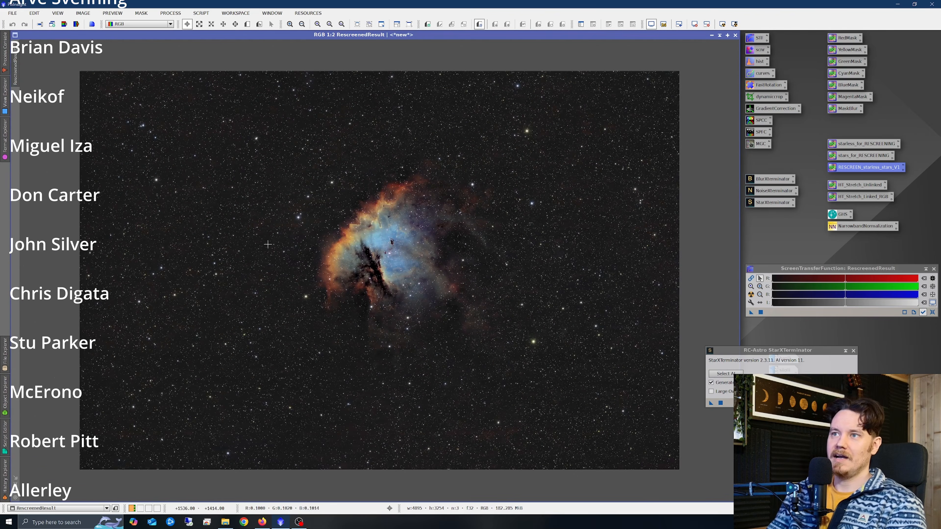
pyautogui.scroll(2, 395, 308)
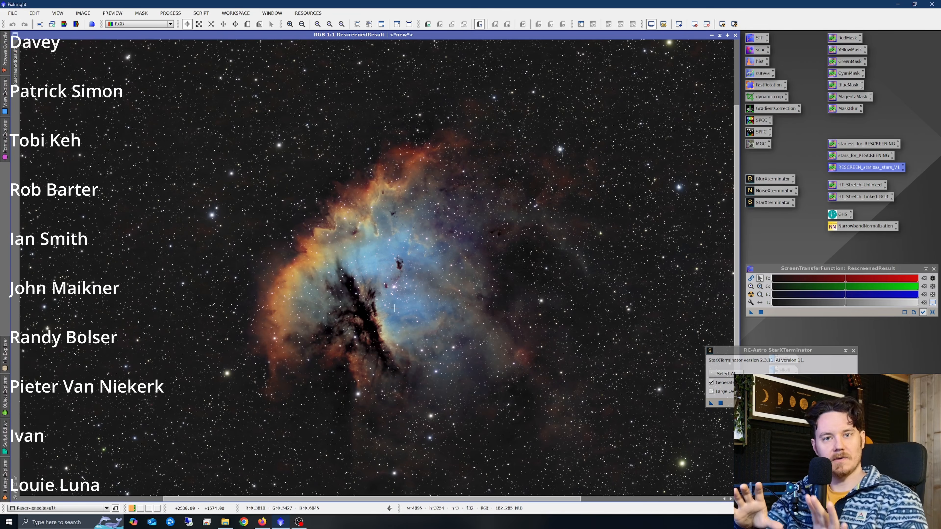
pyautogui.scroll(1, 430, 293)
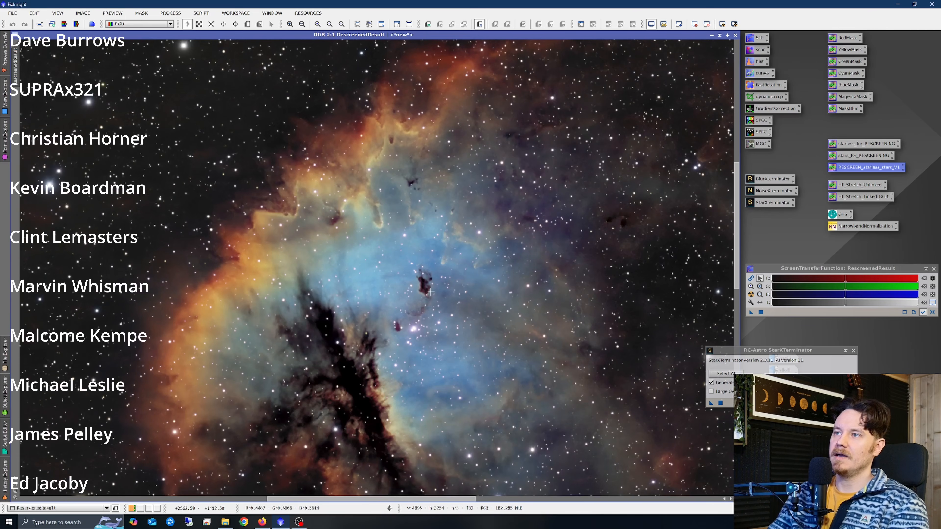
pyautogui.moveTo(737, 214); pyautogui.dragTo(737, 221)
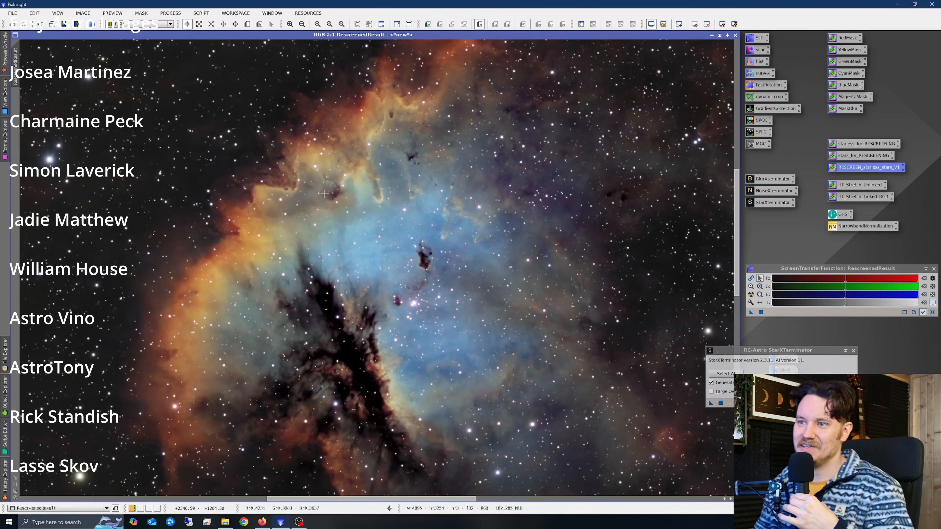
pyautogui.scroll(-1, 326, 192)
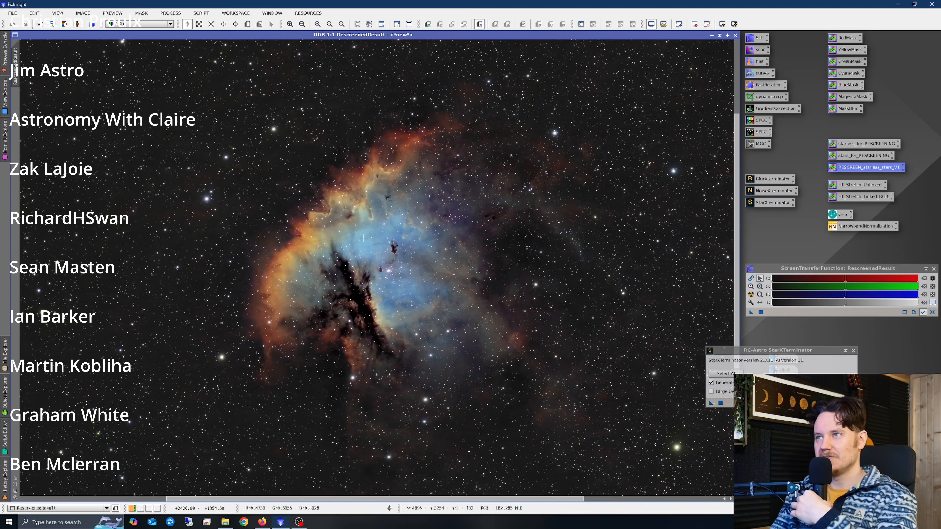
pyautogui.scroll(-1, 343, 191)
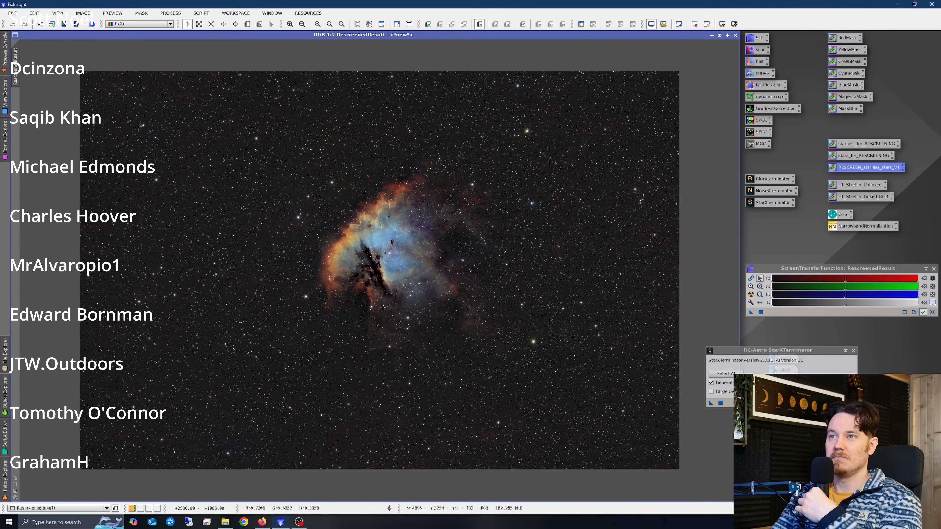